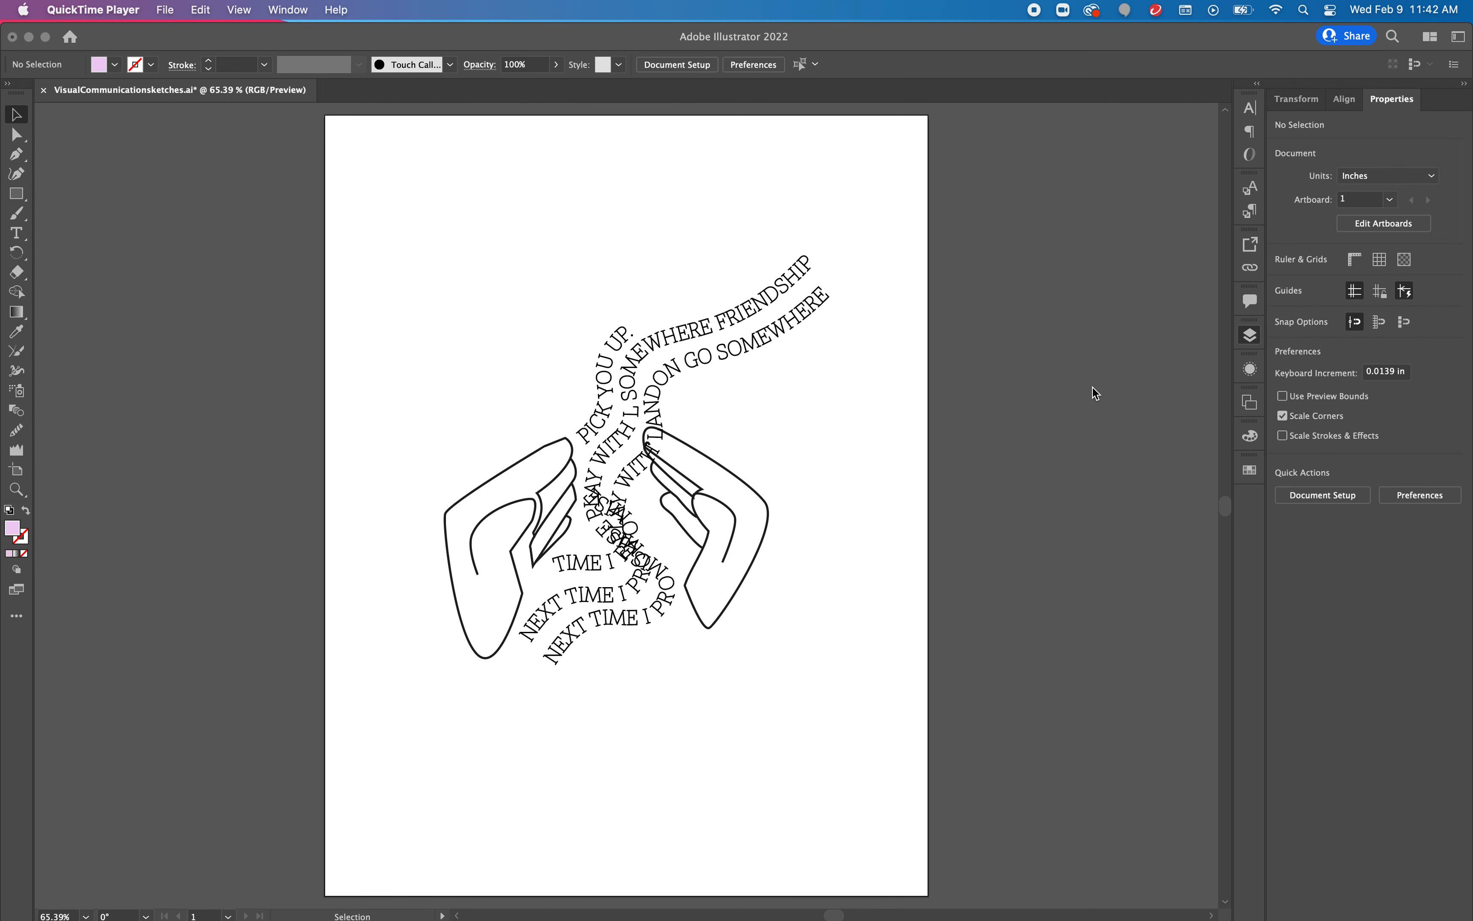
Delete the empty Layer 1 from the document.
left_click(1255, 343)
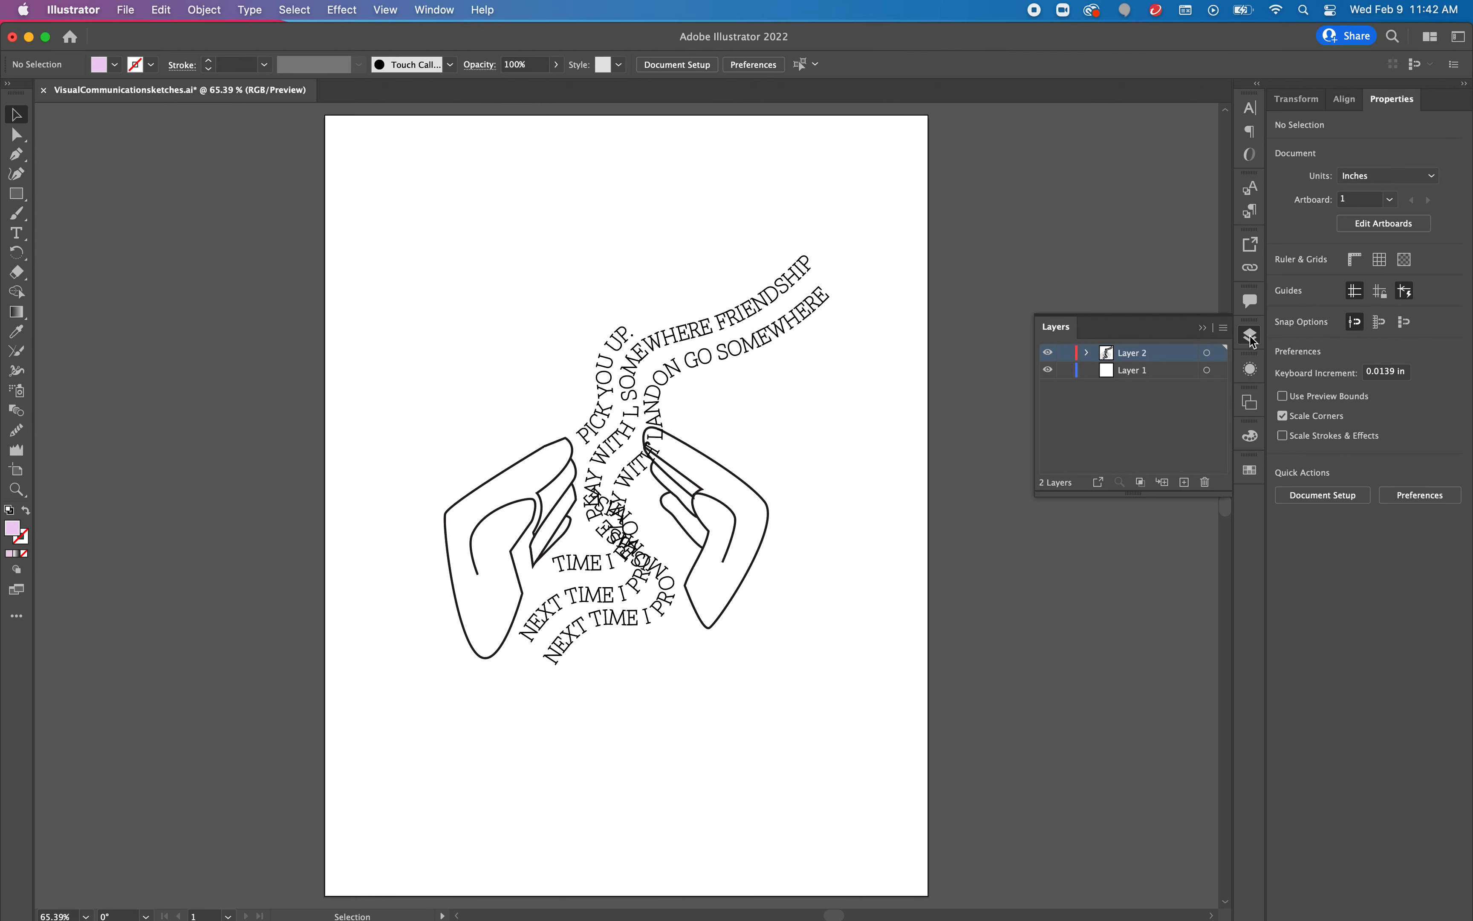
left_click(1157, 377)
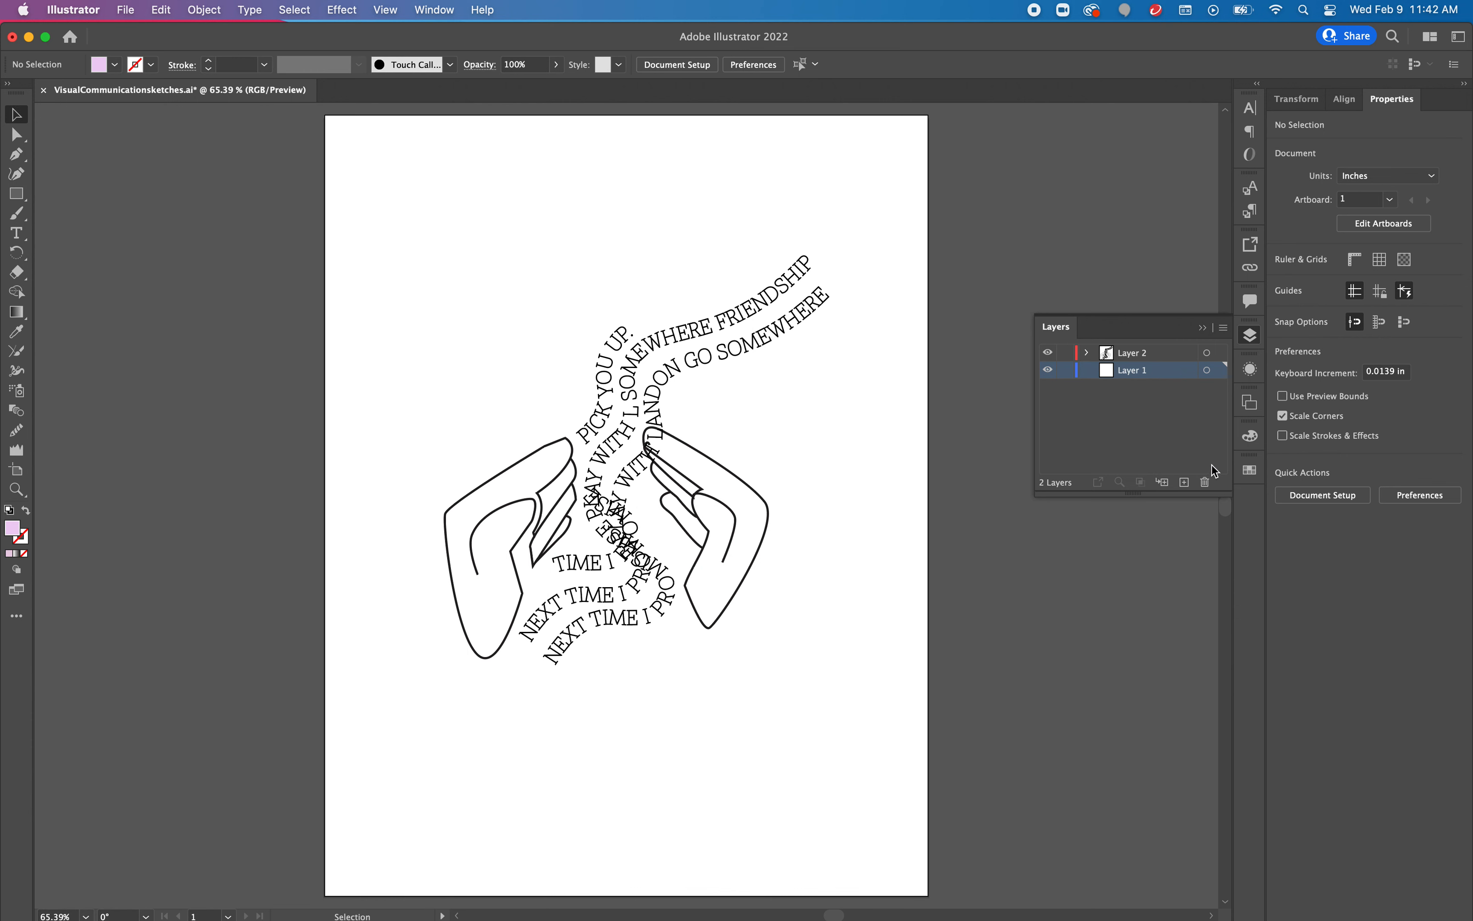
left_click(1208, 485)
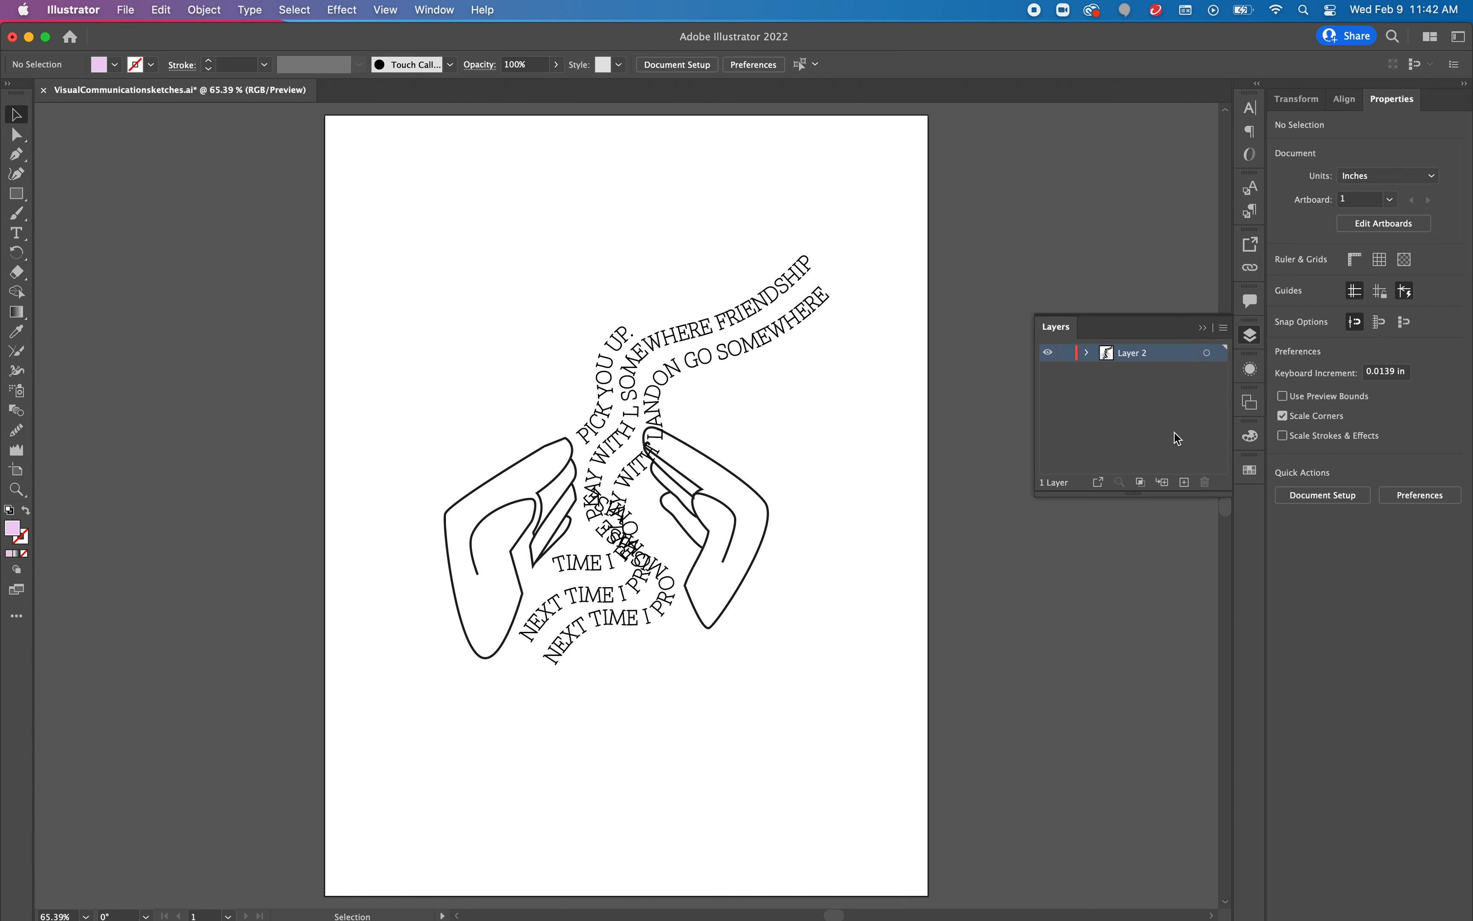
Create a new layer above Layer 2 and name it CutContour.
left_click(1188, 483)
double_click(1148, 353)
type("CutContour")
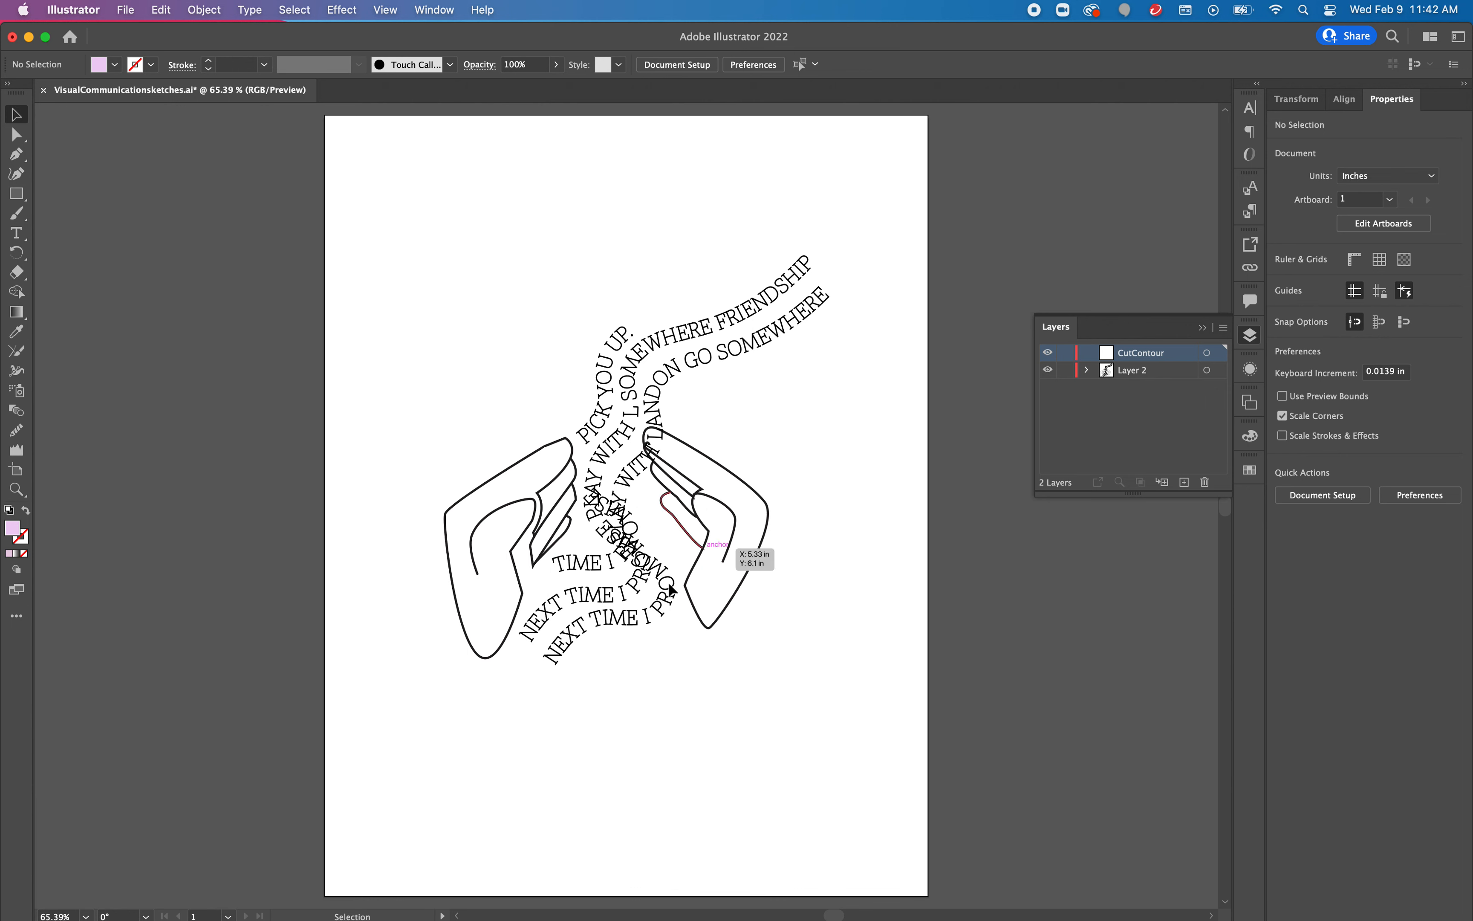
Copy the left hand's main outline from Layer 2 and paste it in place on the CutContour layer, checking it with Layer 2 hidden briefly.
left_click(1166, 373)
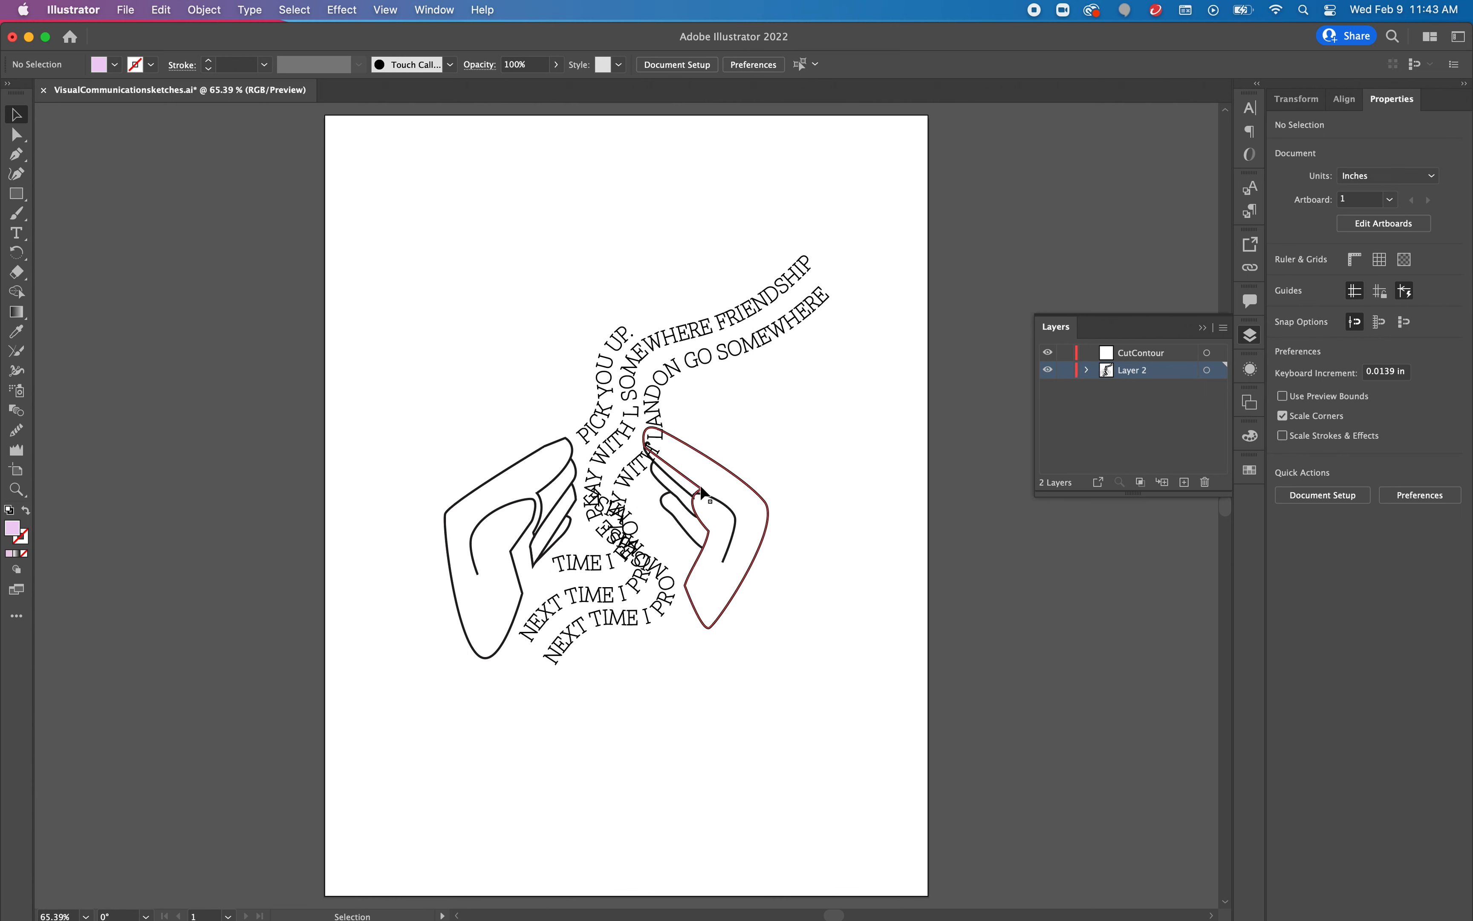
left_click(476, 489)
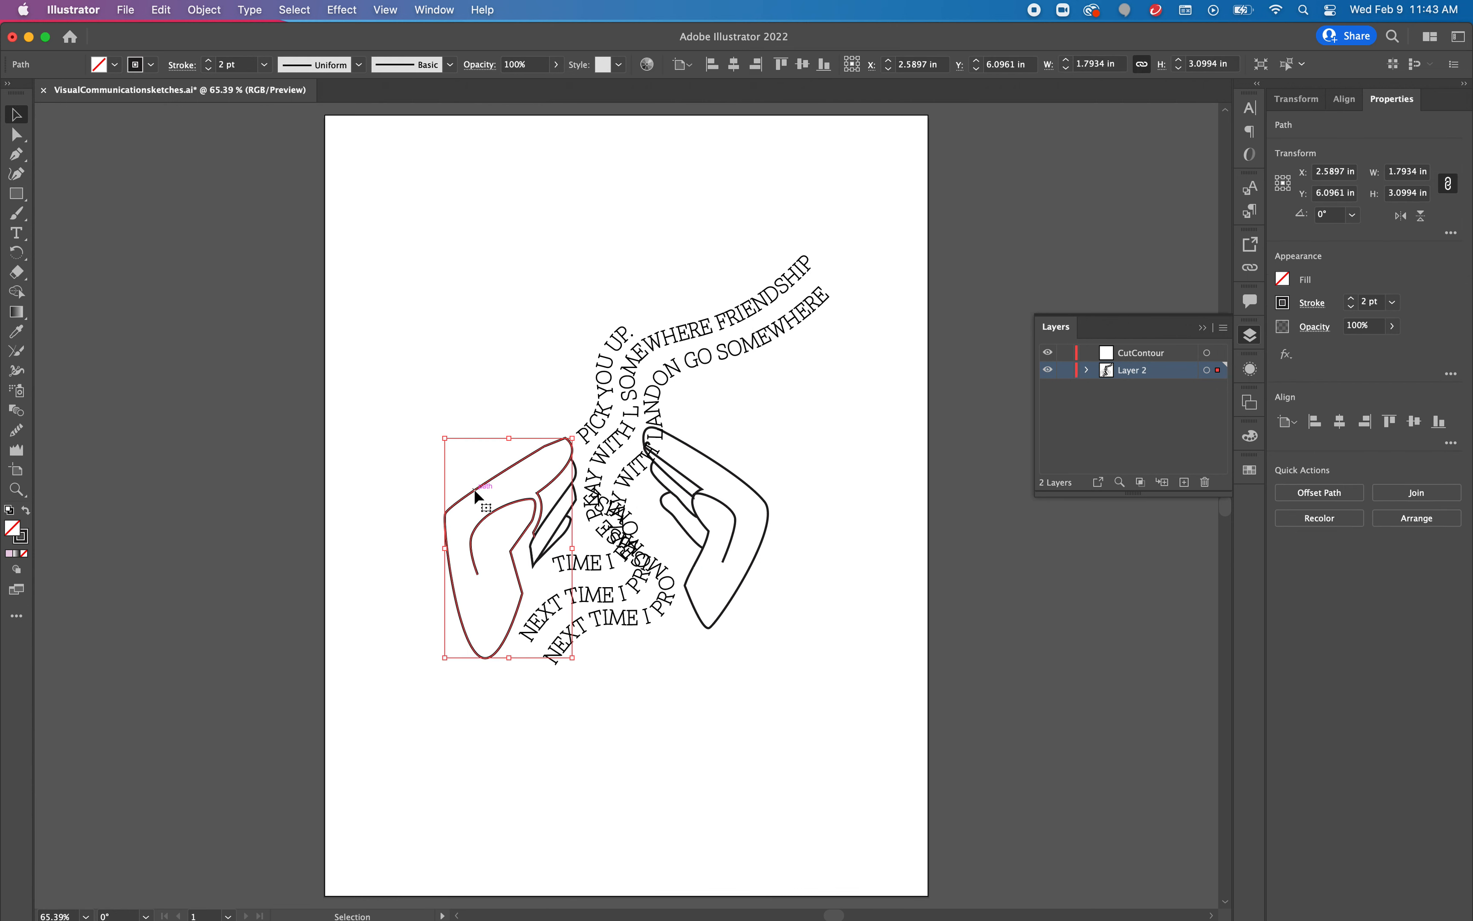
key("super+c")
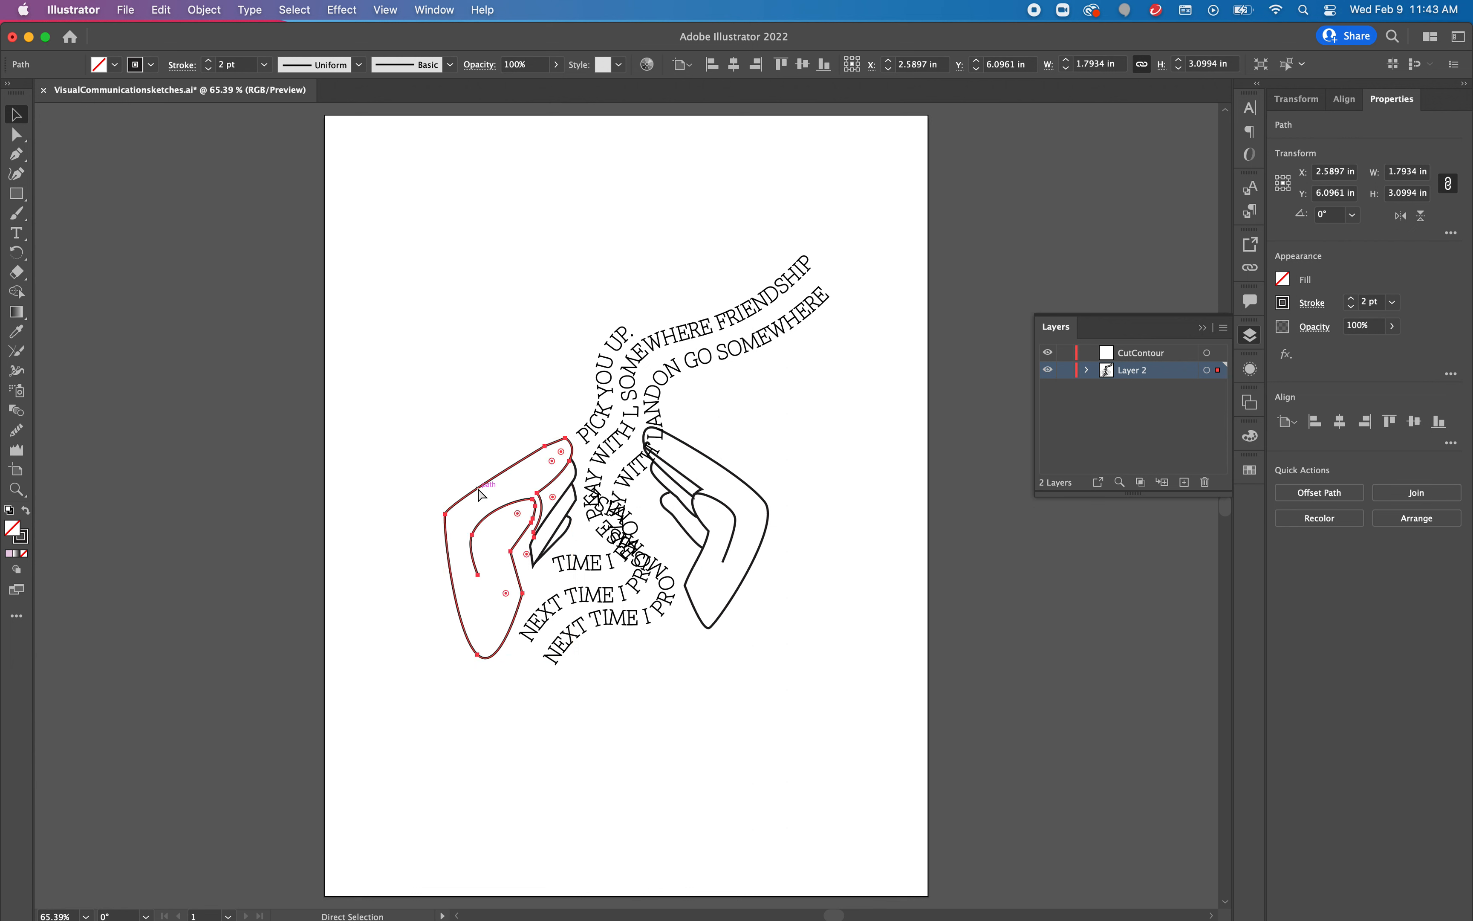
left_click(1168, 353)
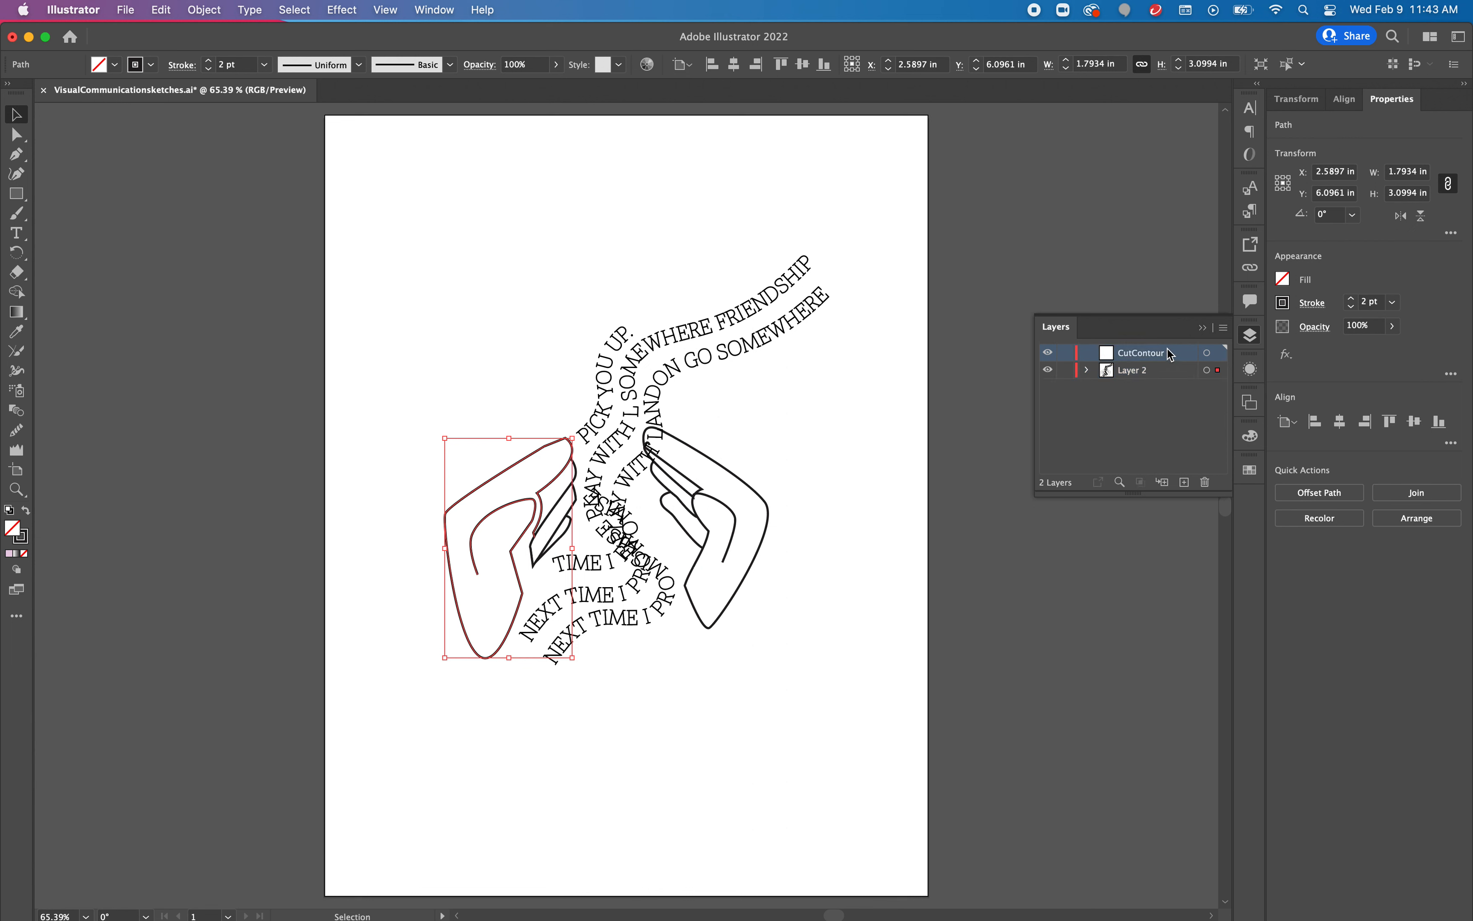
key("super+f")
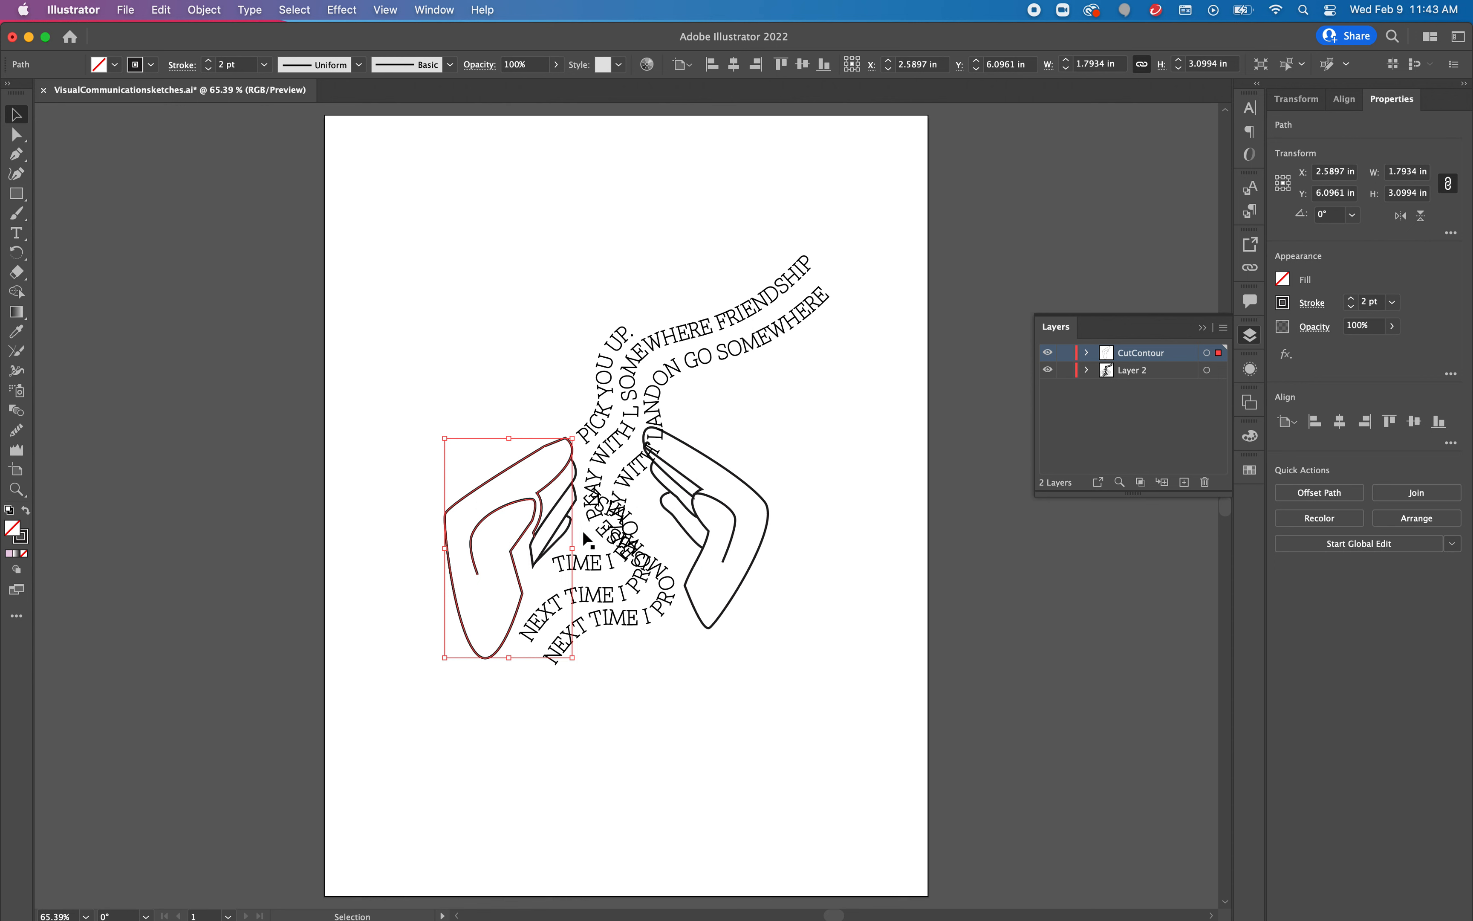
left_click(1049, 370)
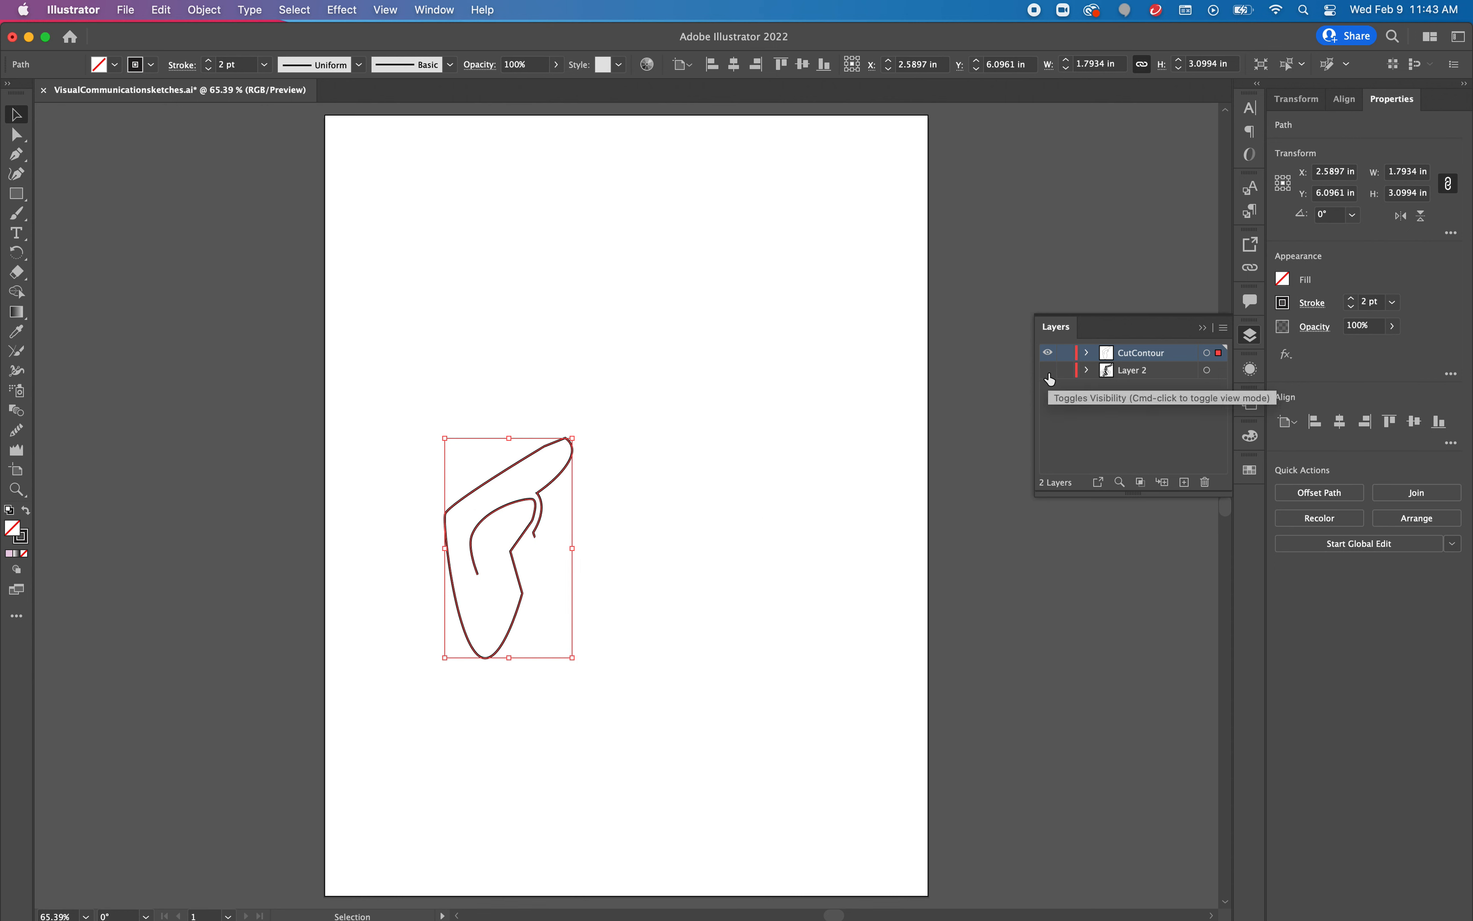
left_click(1049, 371)
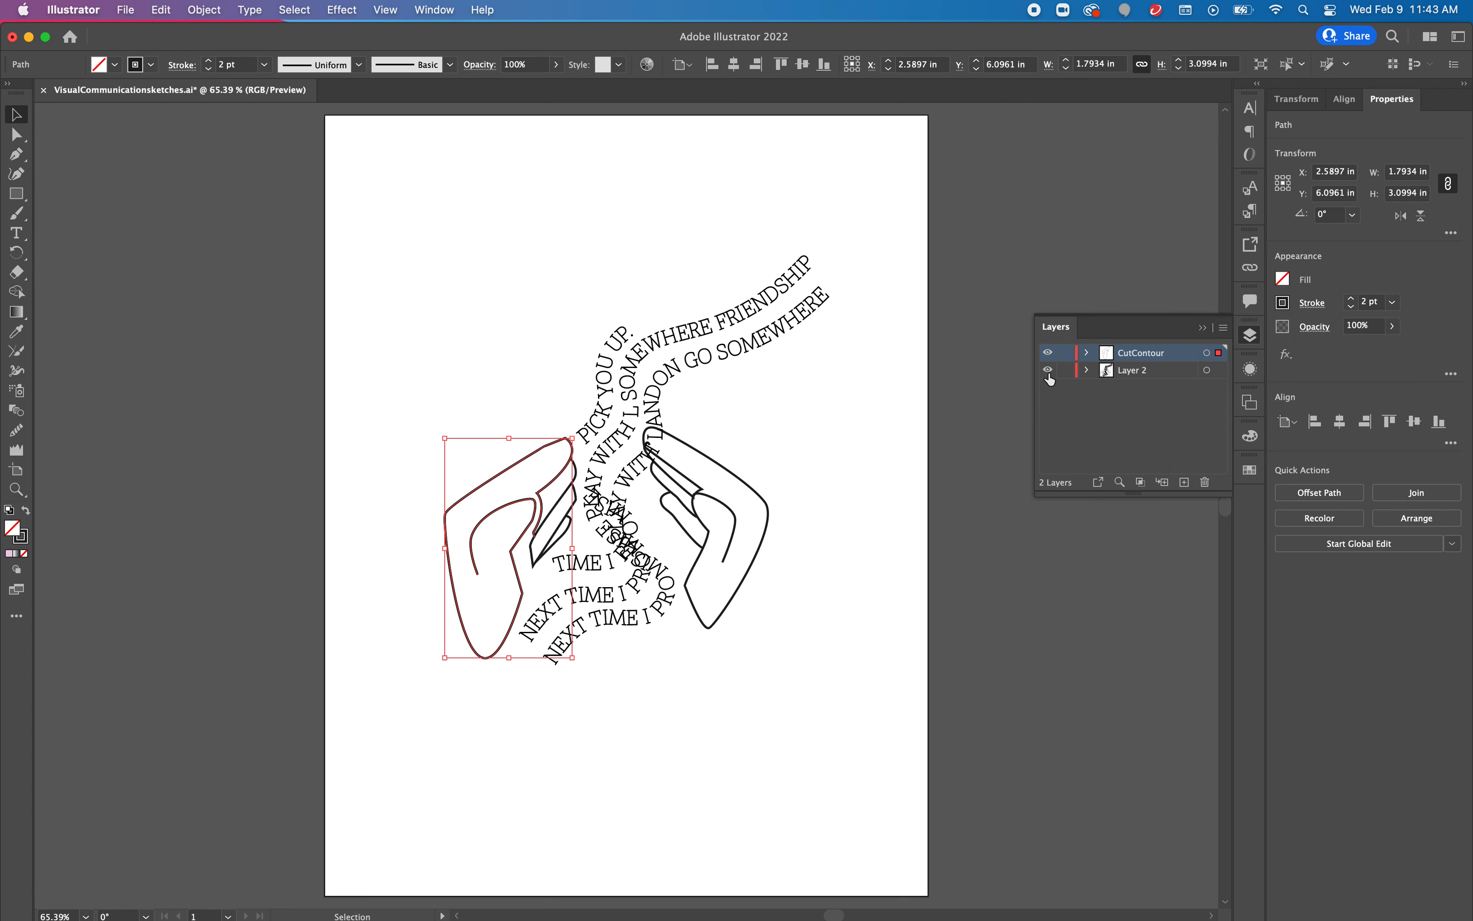
Copy the right hand's outer outline in place onto the CutContour layer and lock Layer 2.
left_click(749, 489)
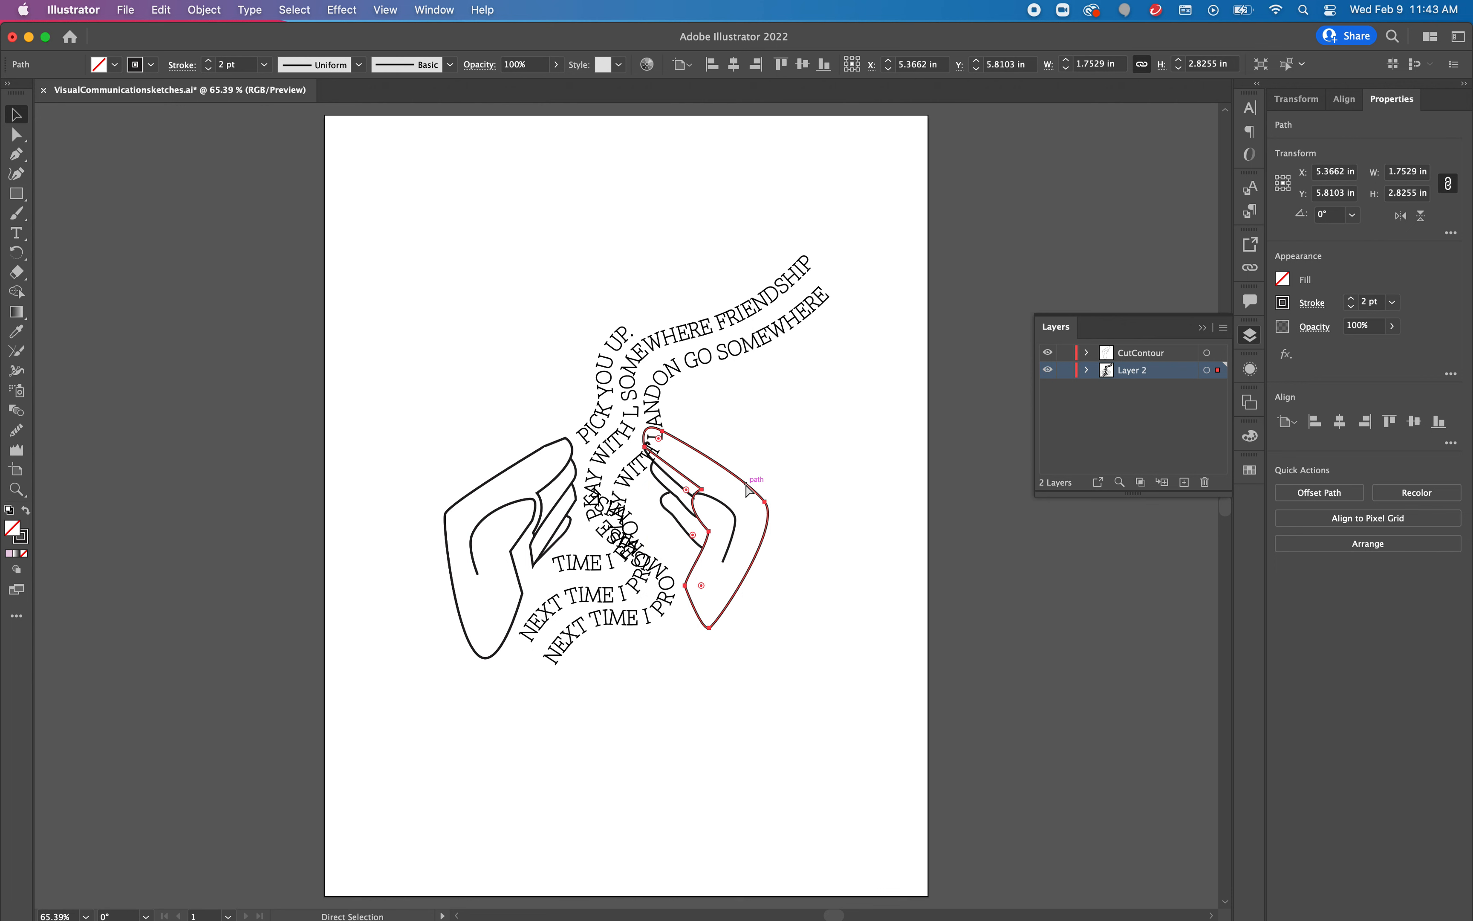
left_click(1178, 357)
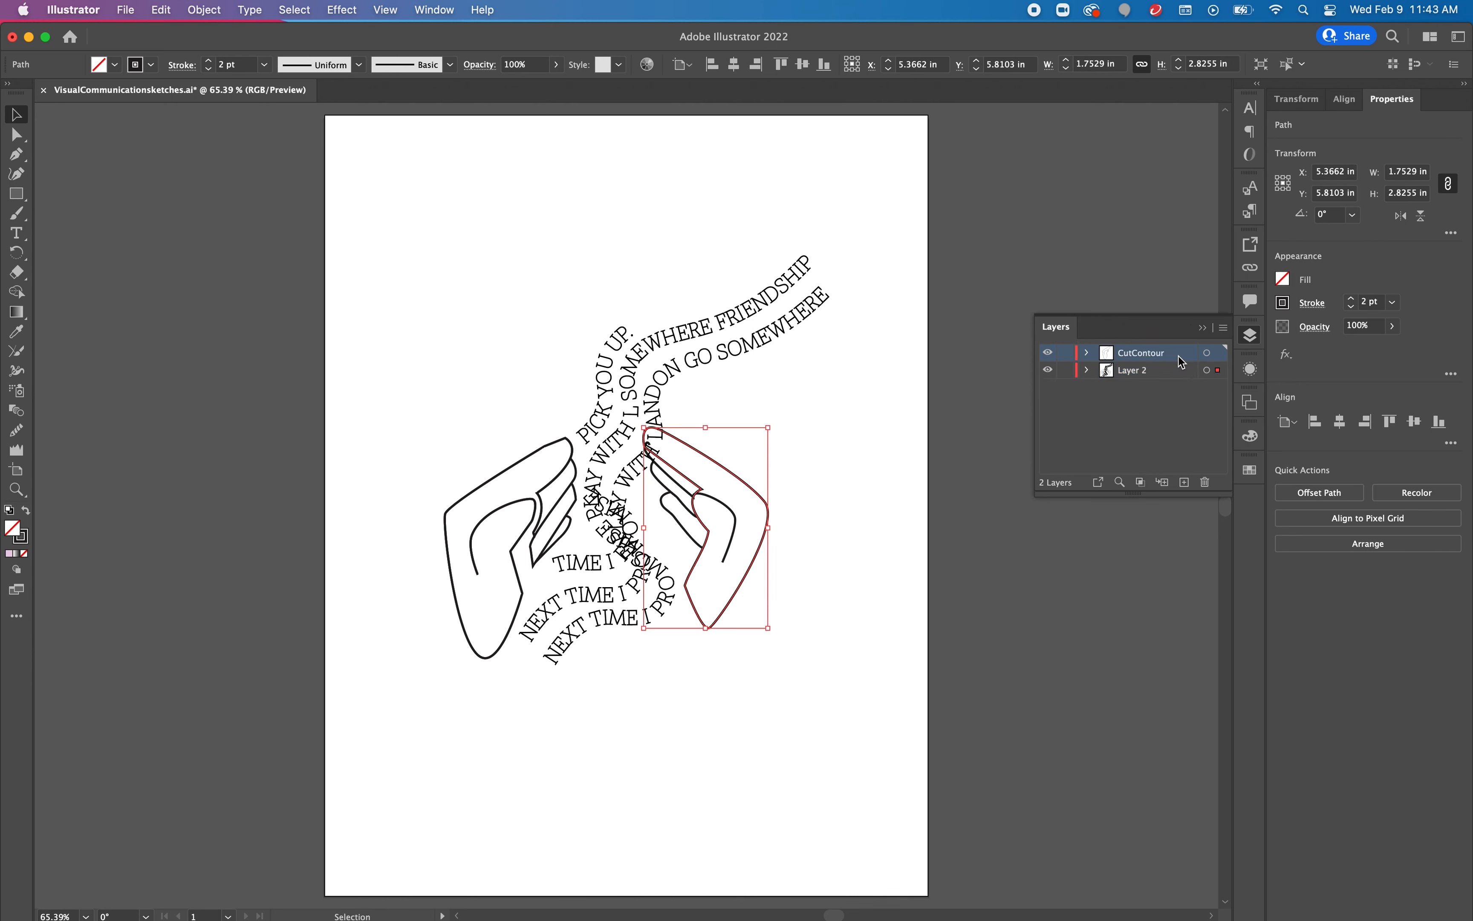
key("super+f")
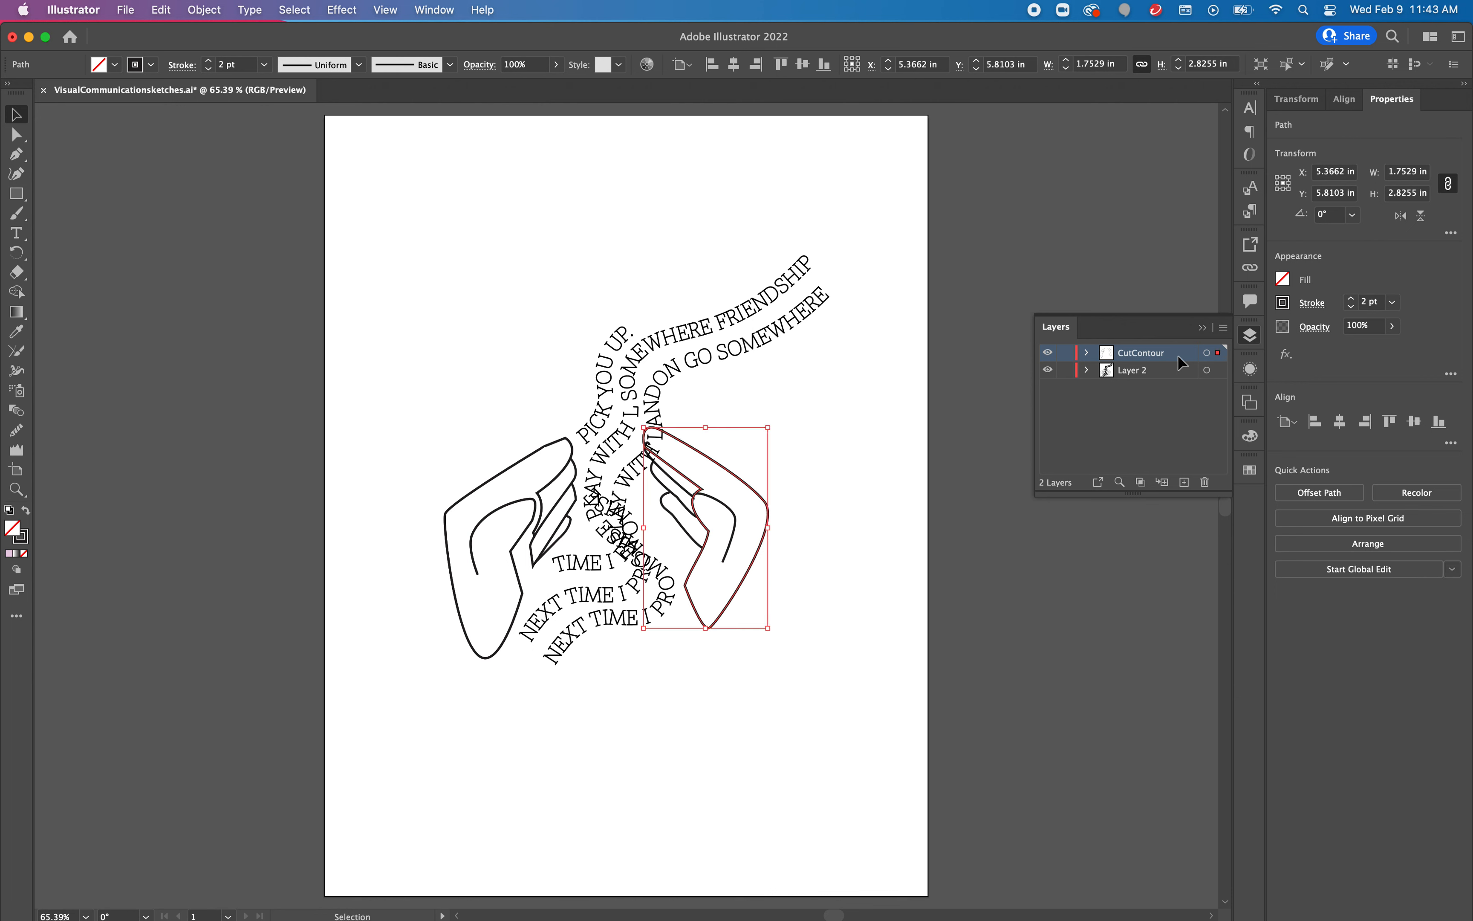
left_click(1049, 372)
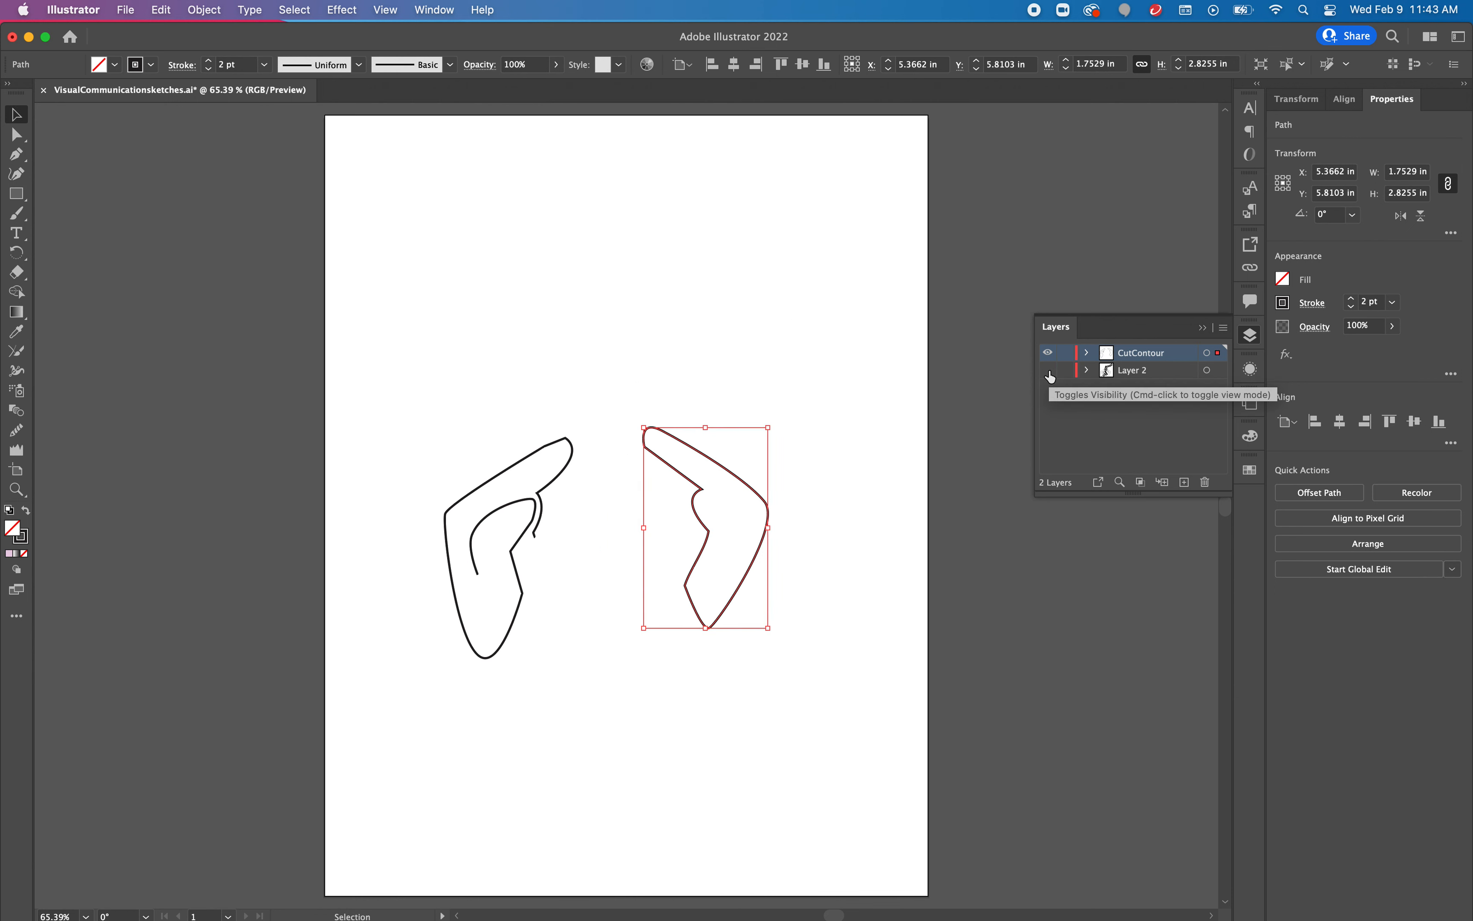
left_click(1049, 371)
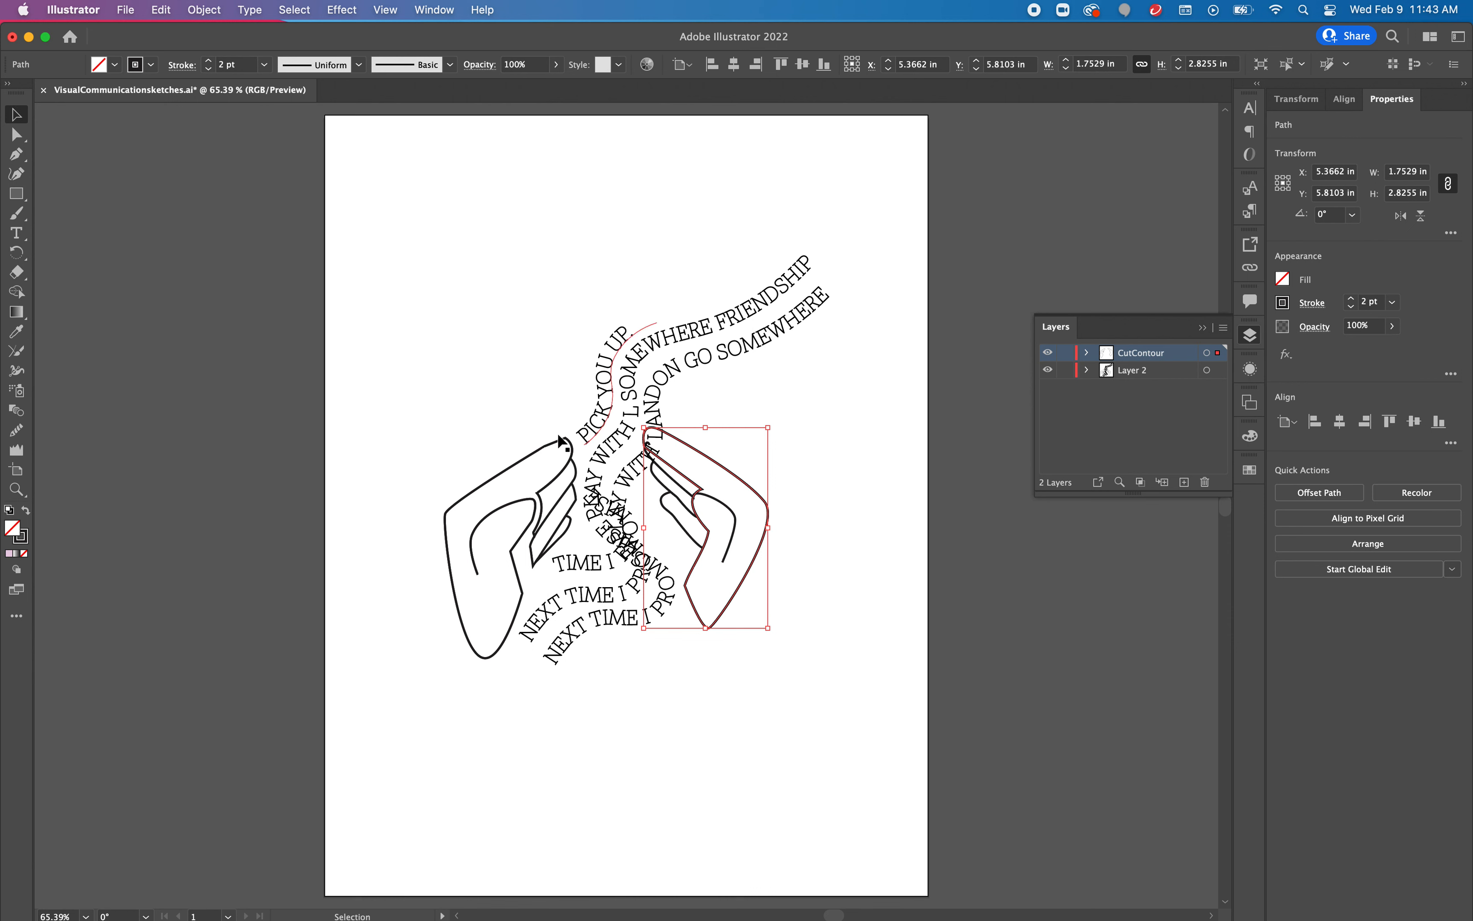
left_click(1067, 371)
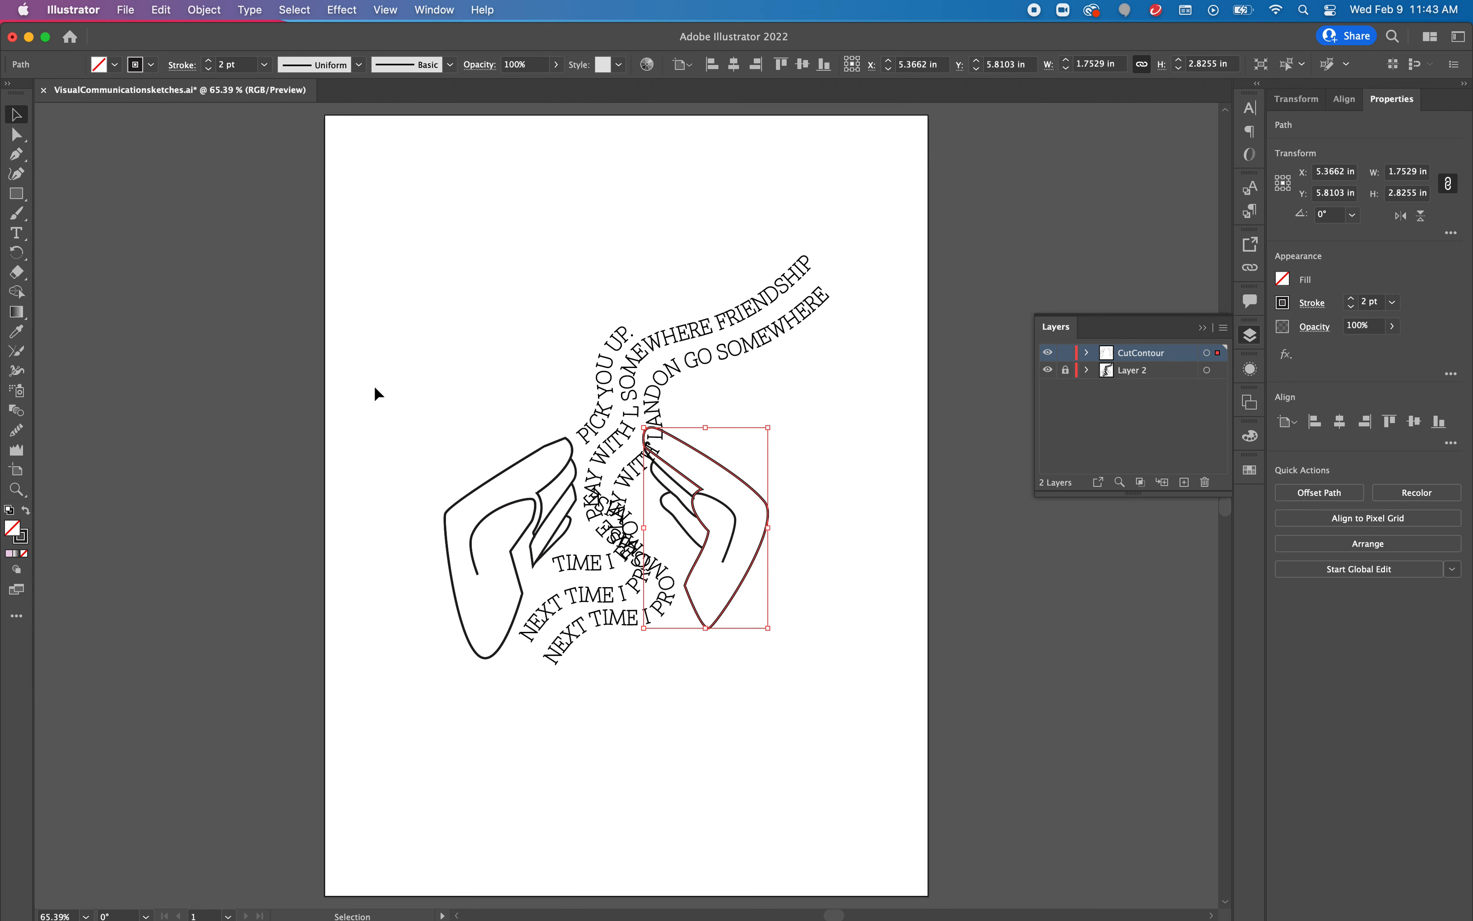
Move the copied right-hand outline's fingertip and outer wrist-bend anchor points slightly outward from the original drawing.
key("a")
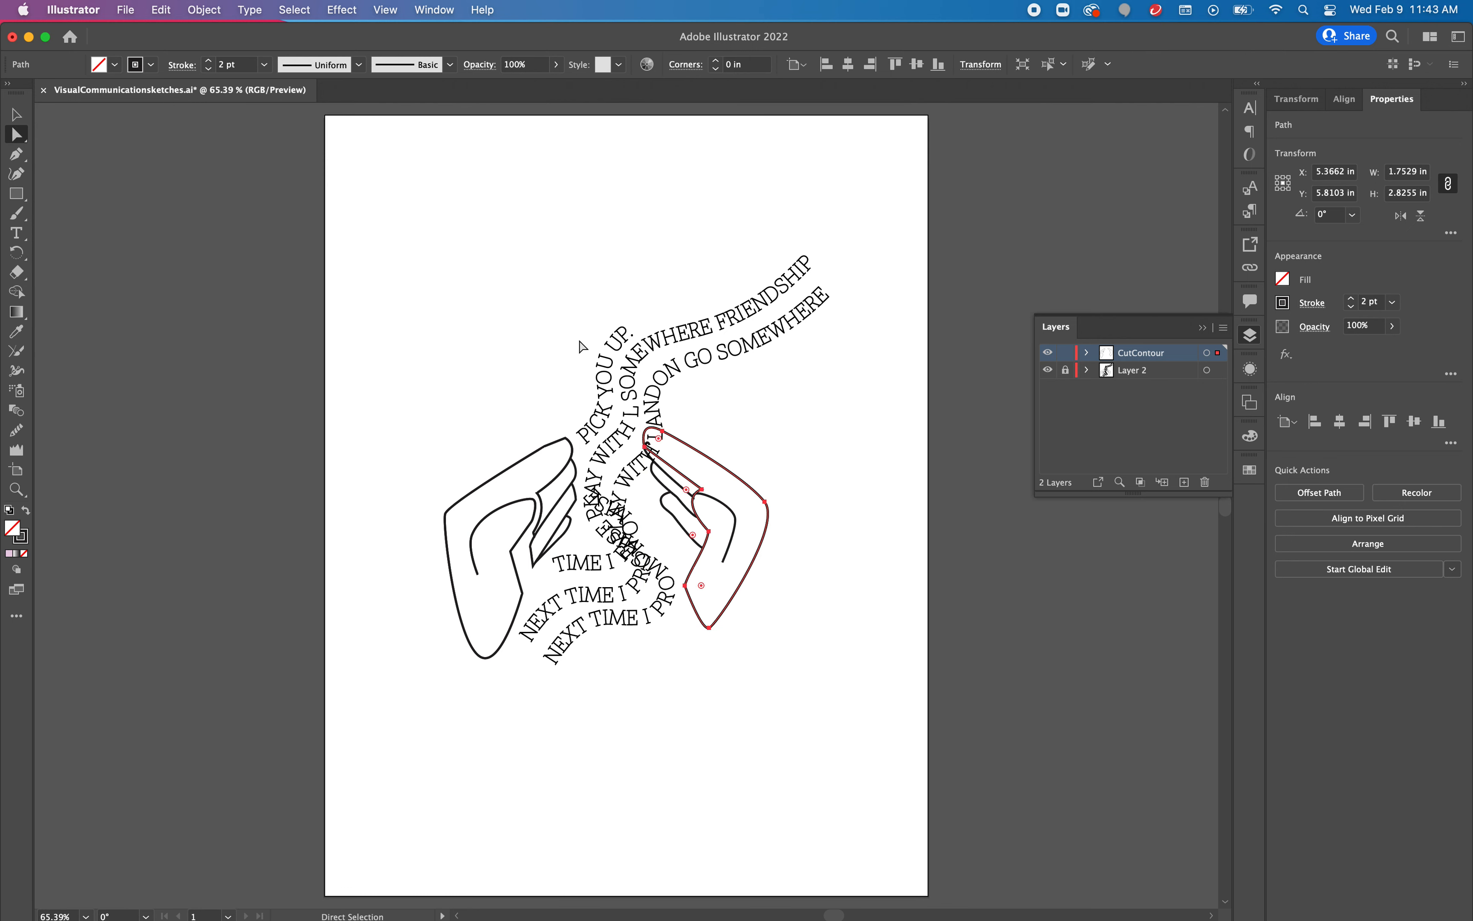
left_click_drag(535, 421, 579, 300)
key("z")
left_click_drag(802, 269, 500, 340)
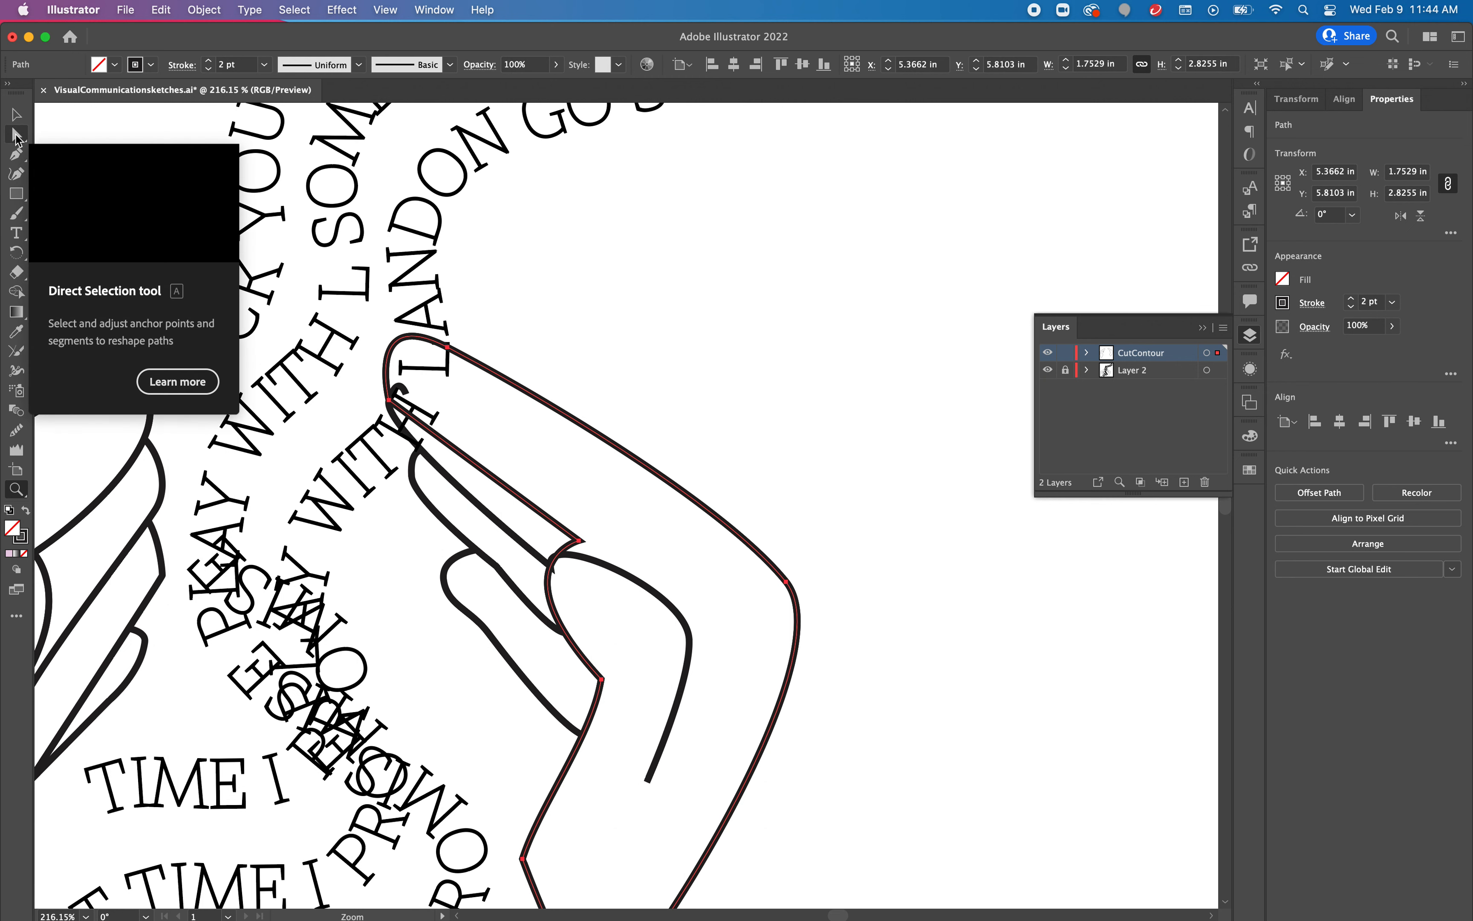
left_click(18, 139)
left_click(448, 347)
mouse_move(449, 352)
left_mouse_down()
mouse_move(461, 317)
mouse_move(465, 334)
left_mouse_up()
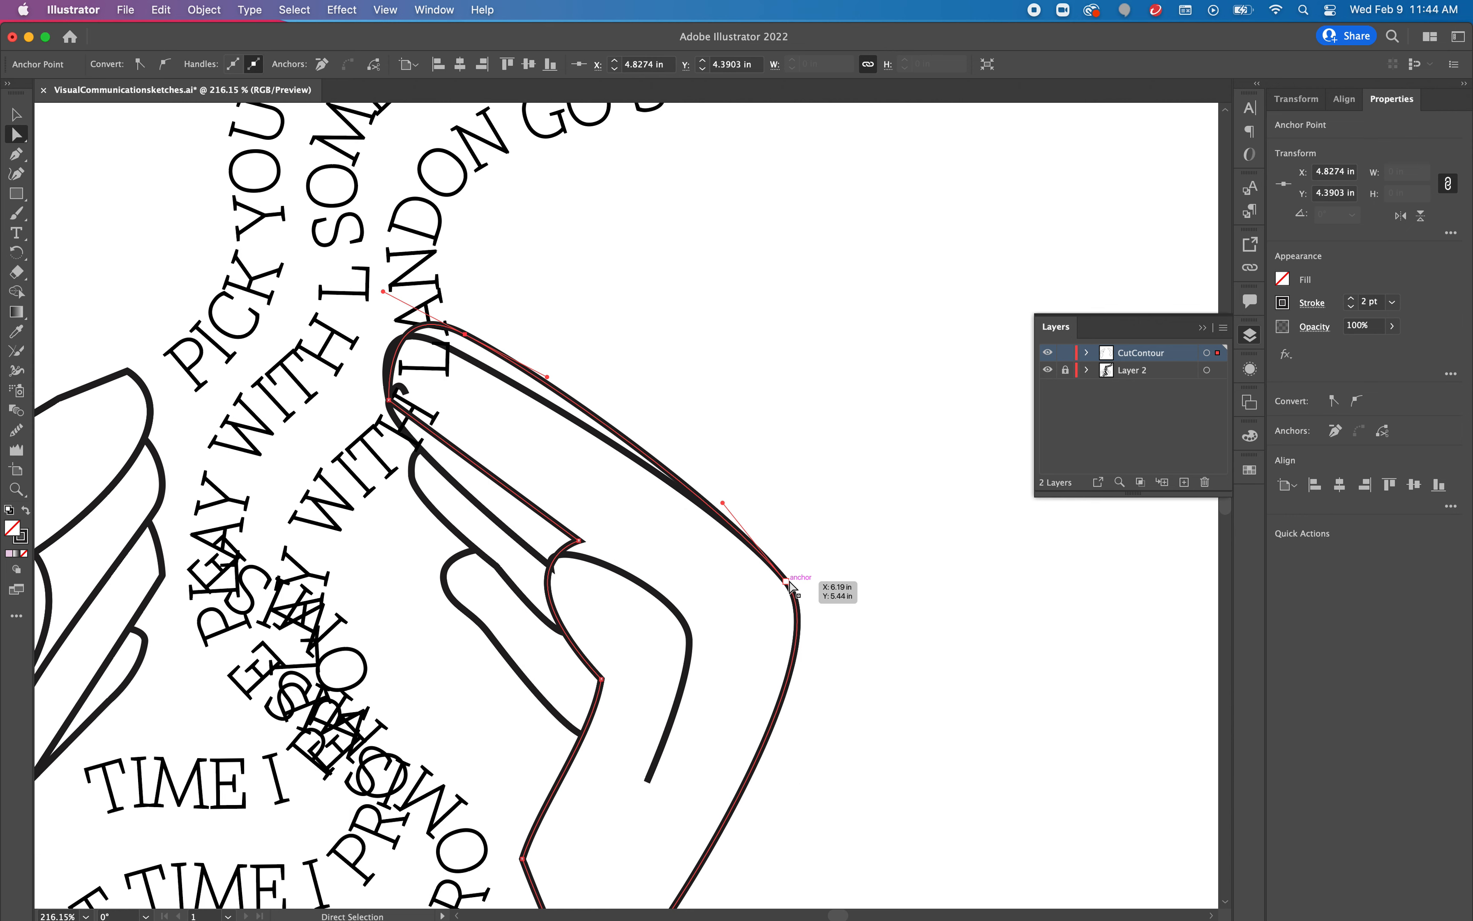
left_click_drag(787, 585, 786, 395)
key("space")
Move the contour's two lowest anchor points outward and lengthen the bottom point's handle to round the curve around the right hand's base.
left_click_drag(603, 755, 619, 780)
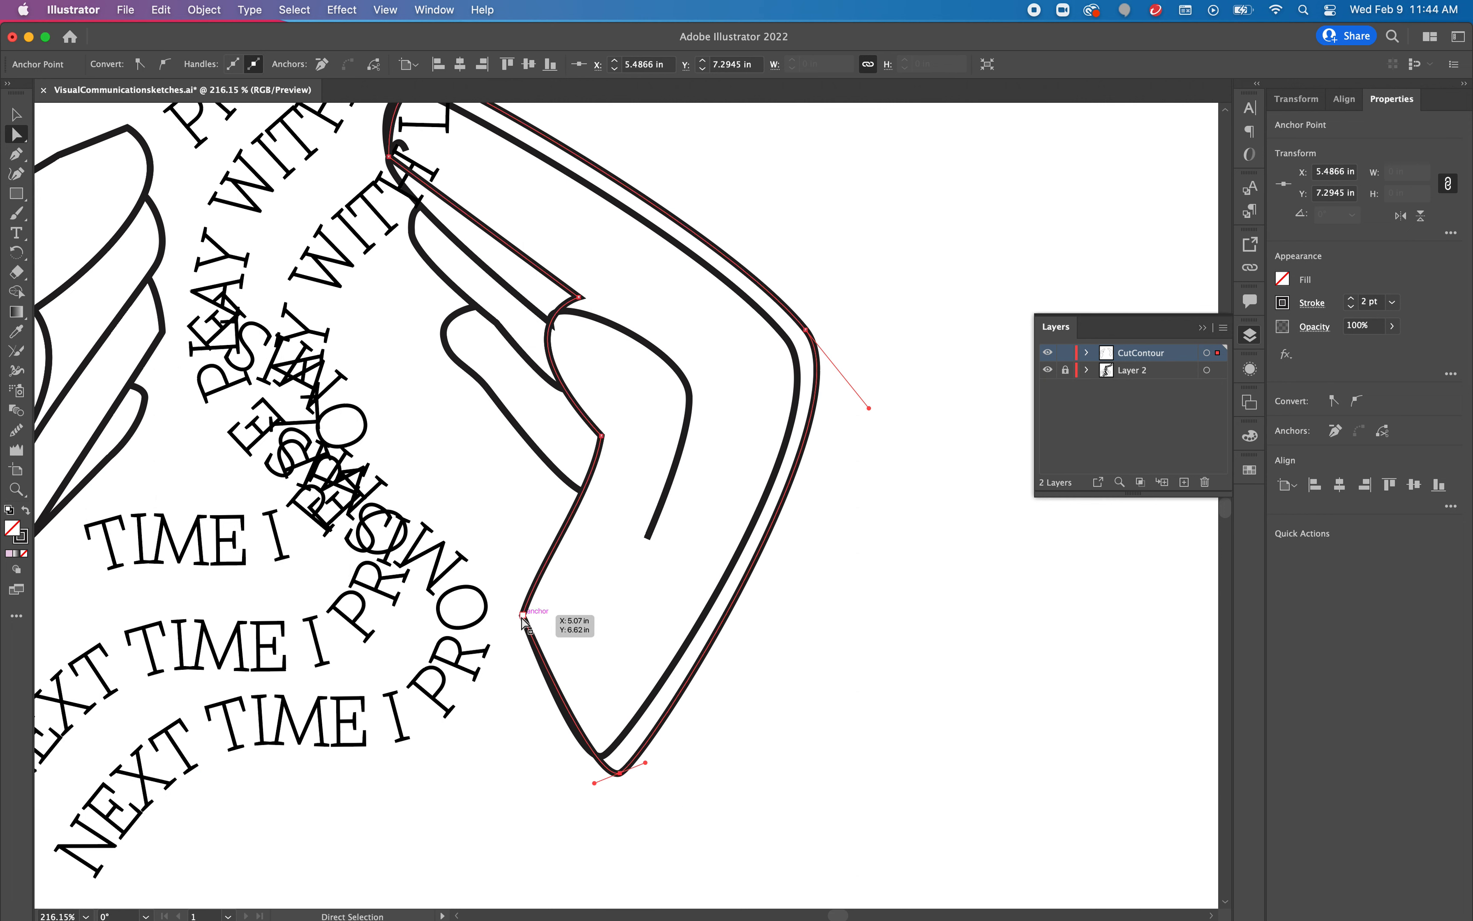
left_click_drag(524, 617, 509, 659)
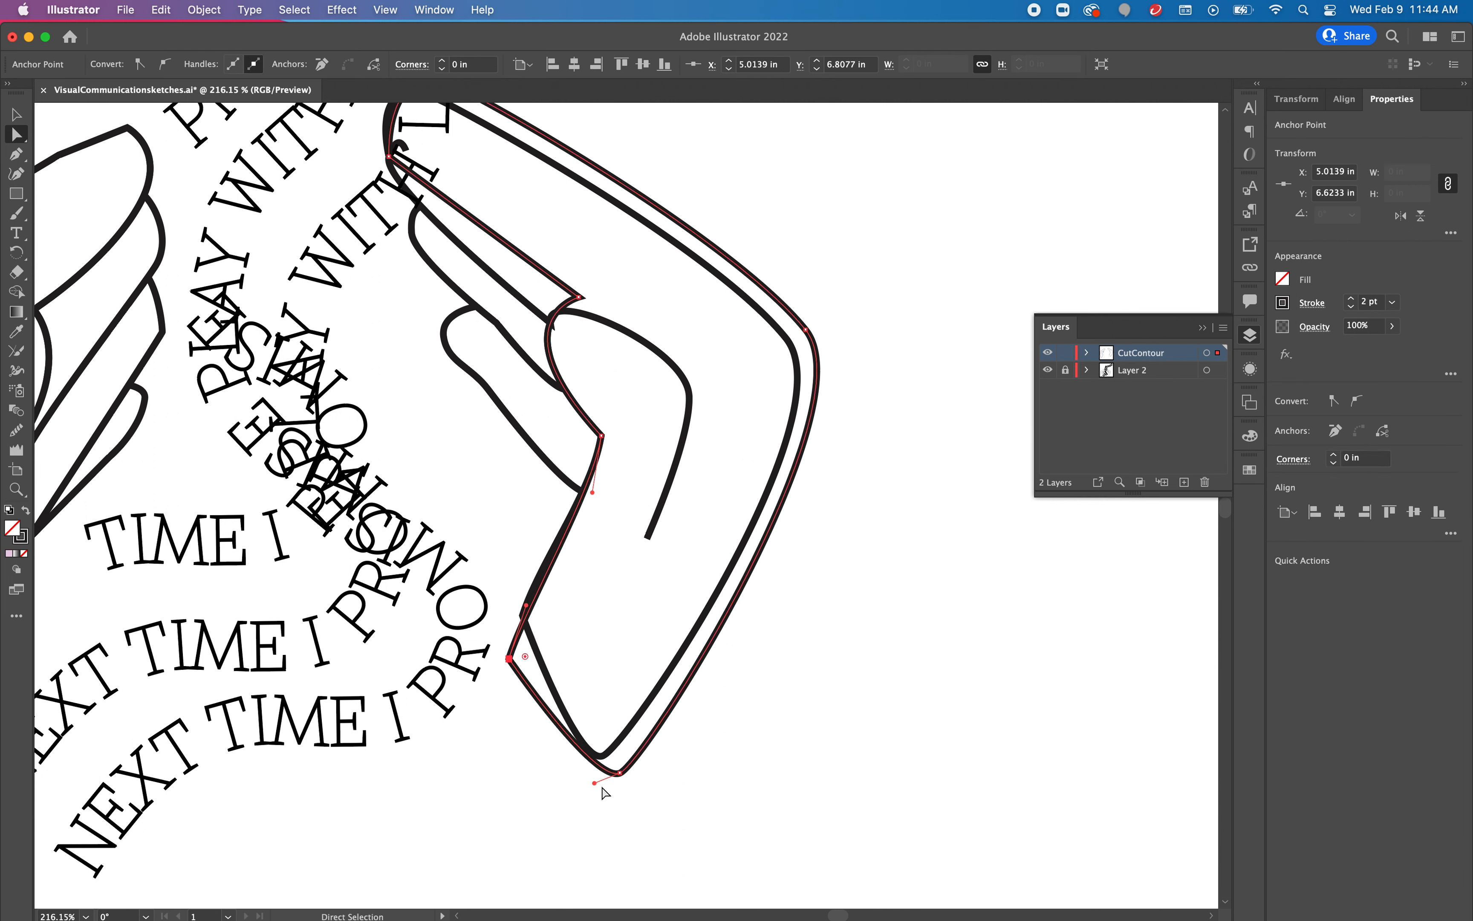
left_click_drag(595, 785, 559, 797)
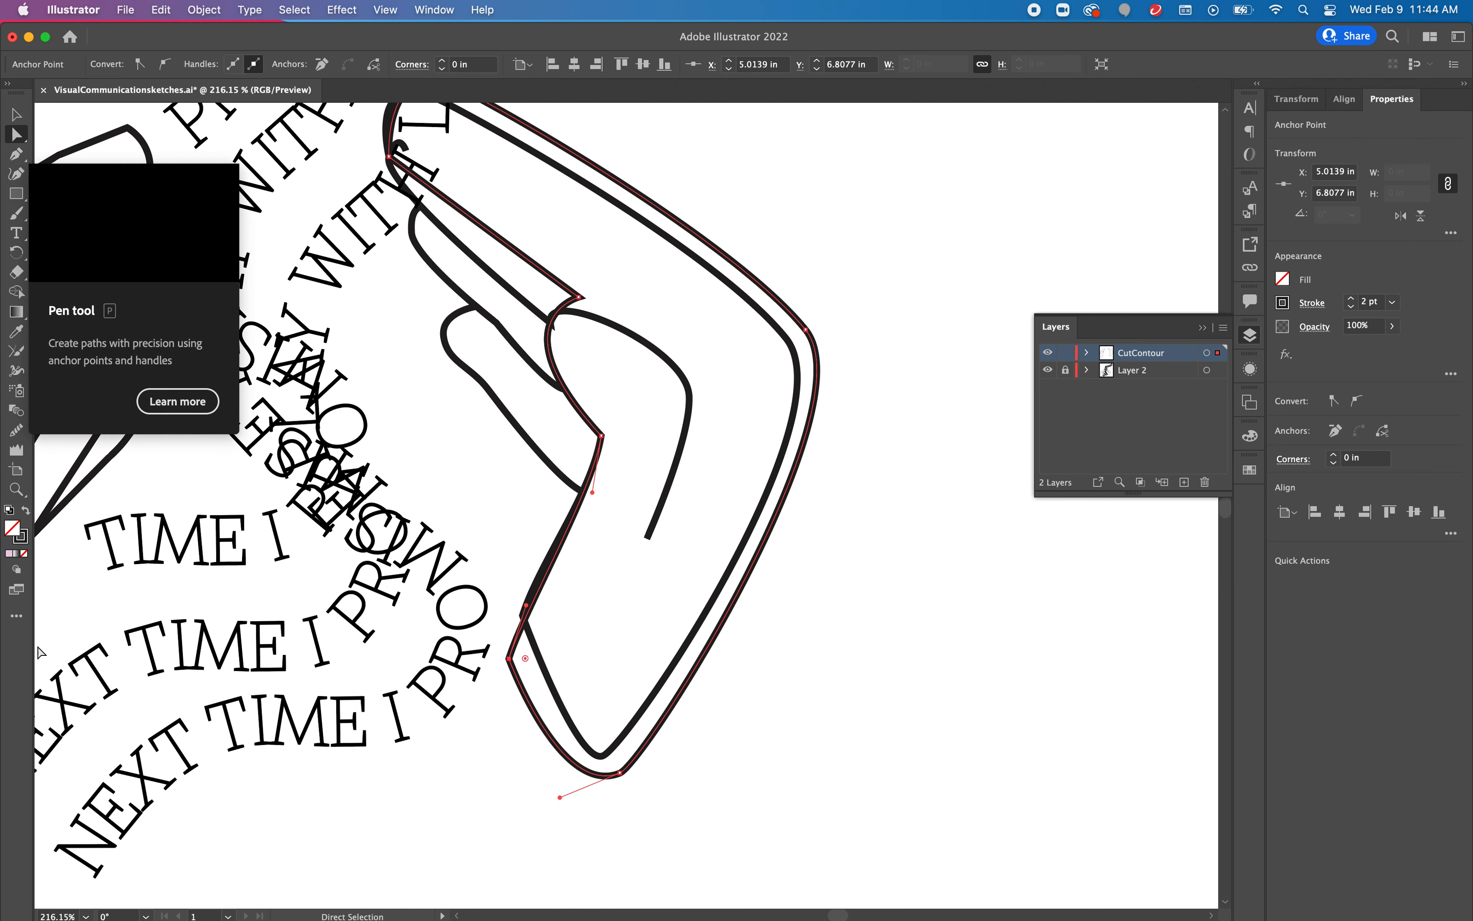
left_click(17, 618)
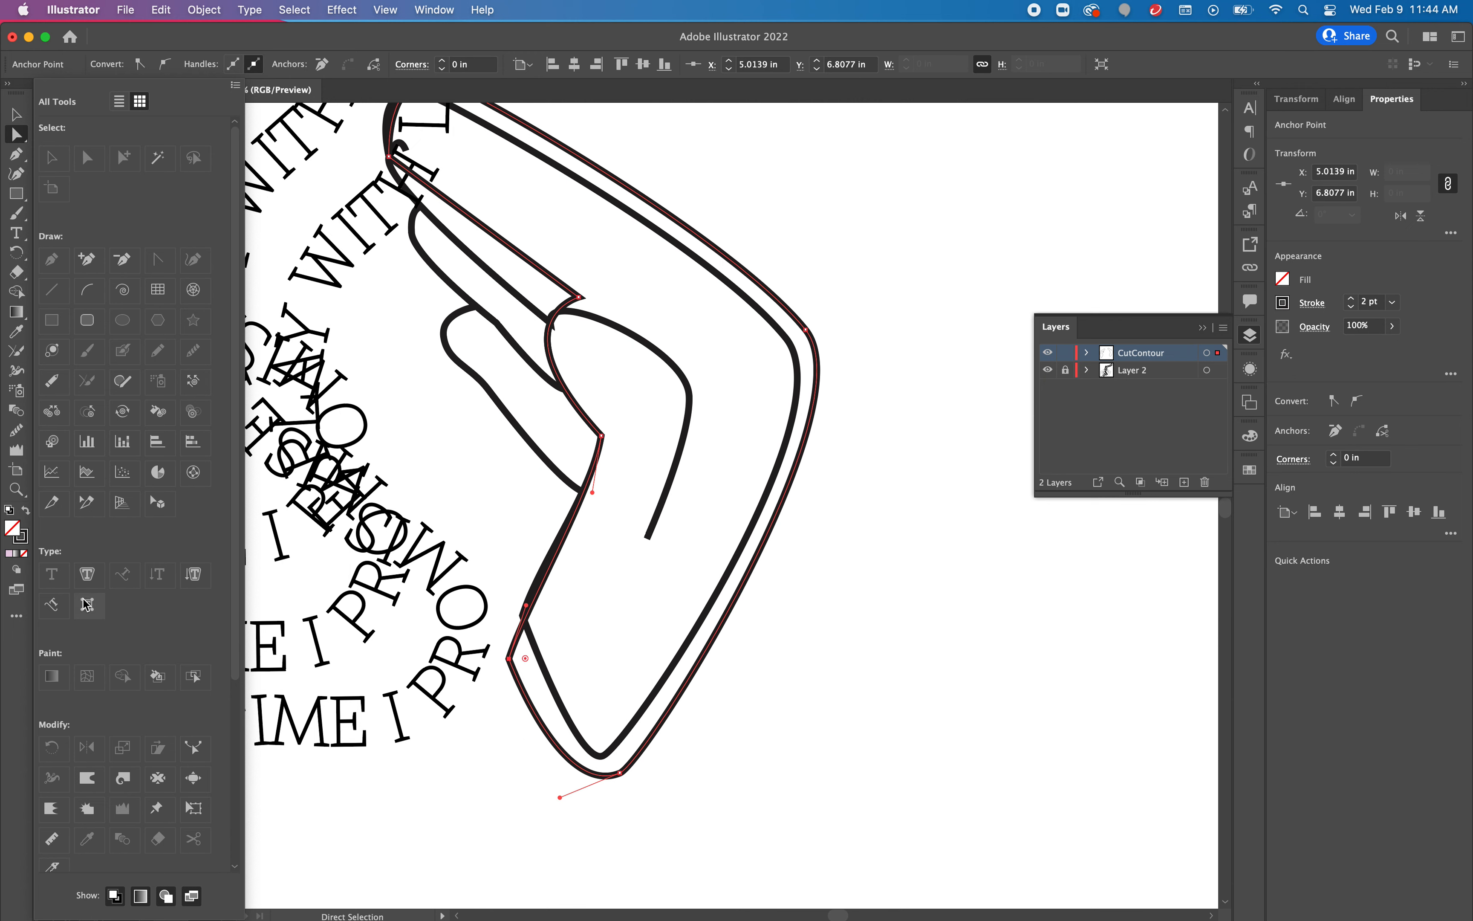
scroll(152, 627, "down", 5)
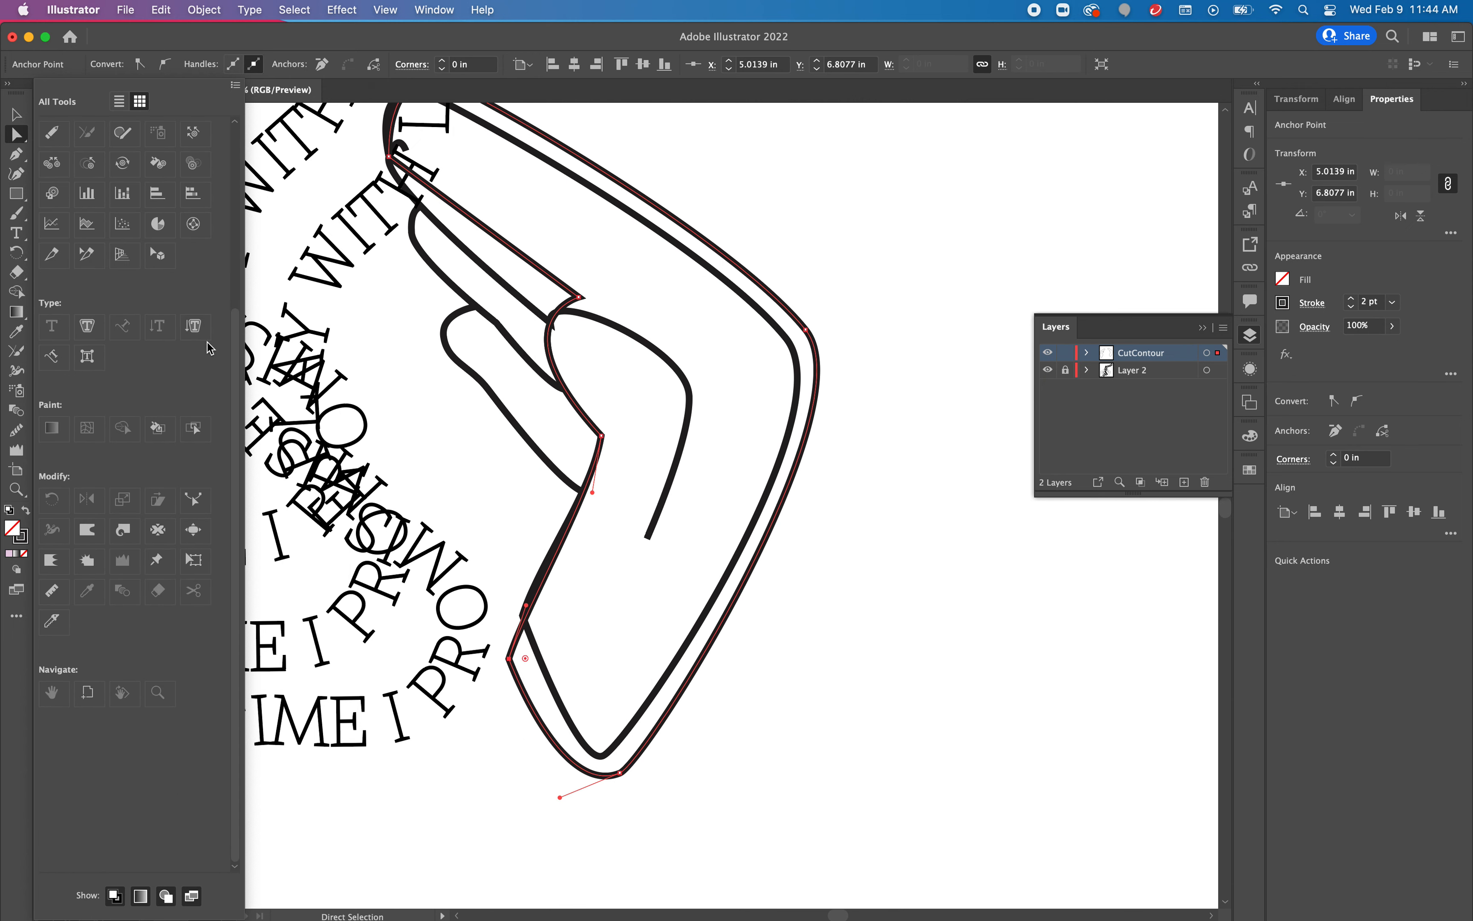
left_click(311, 290)
left_click(181, 185)
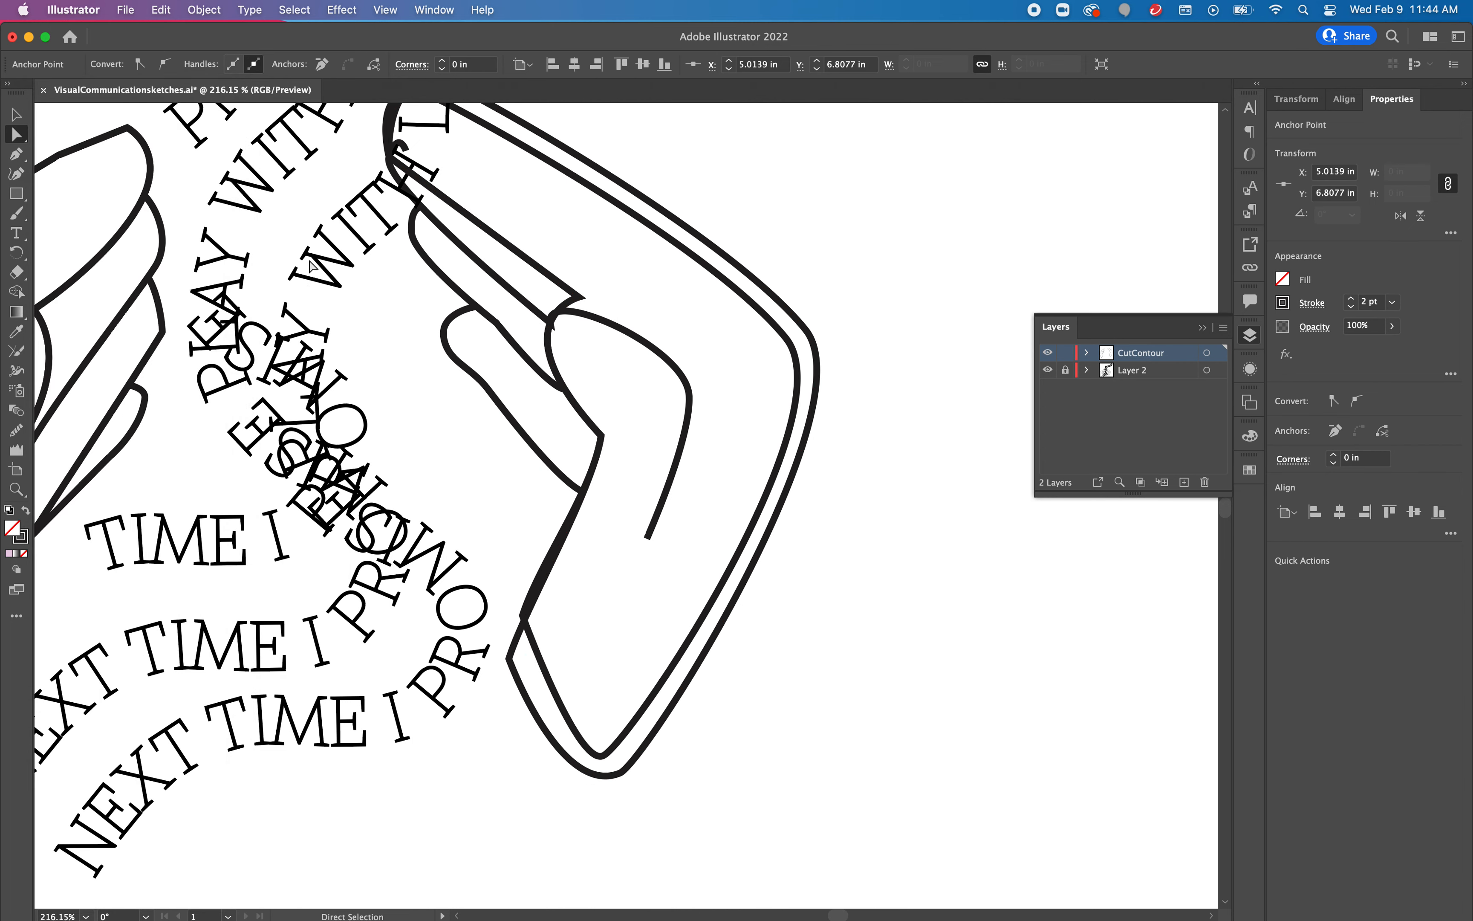
Cut the right-hand contour with the Scissors tool at its lower inner corner anchor and at the upper anchor near the fingertip.
left_click(775, 517)
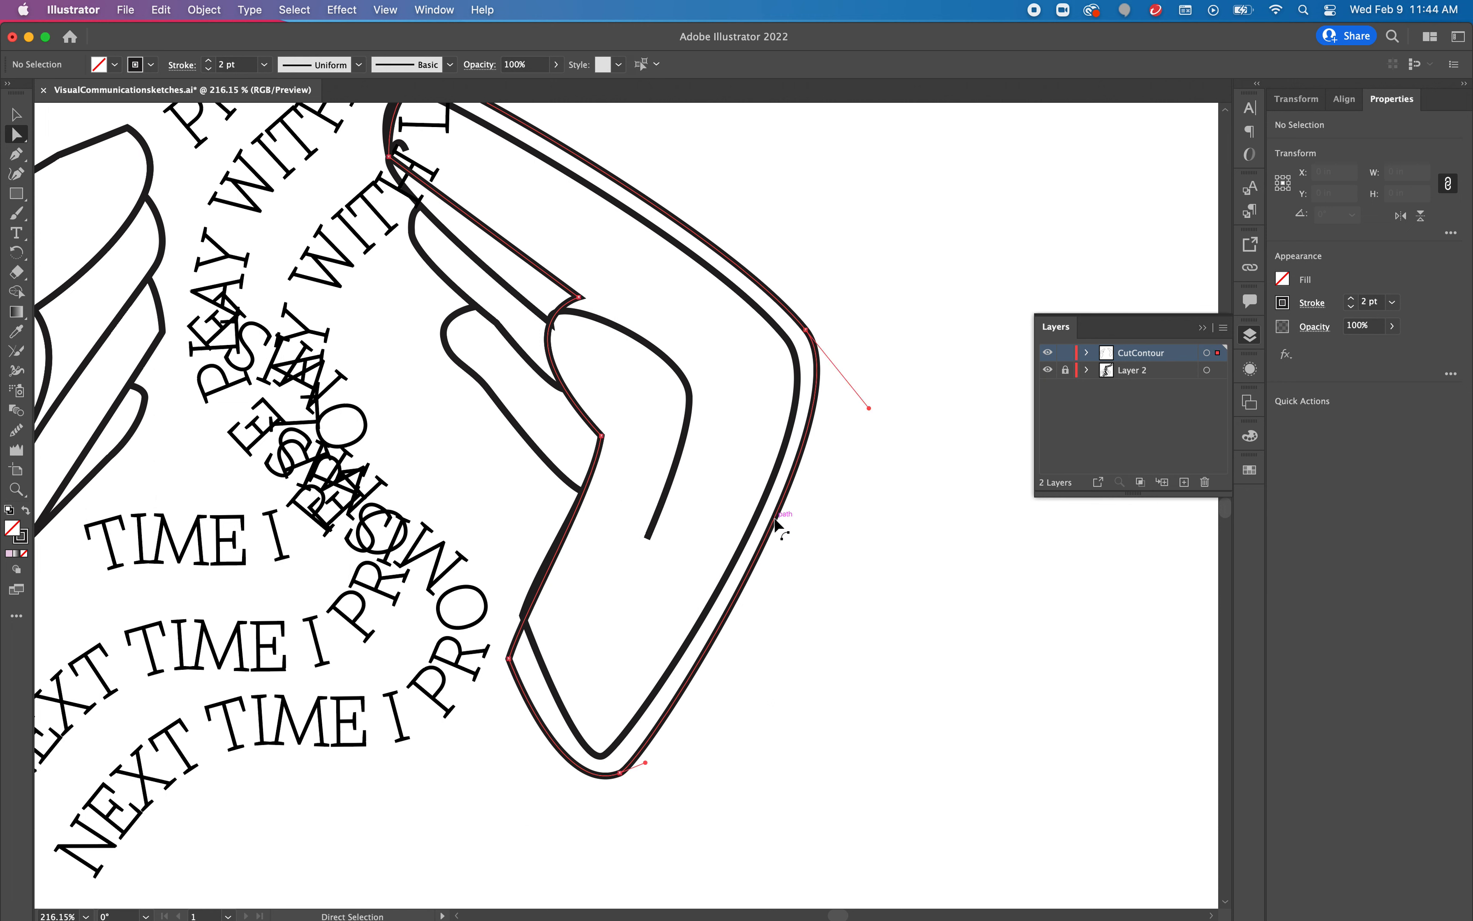
key("c")
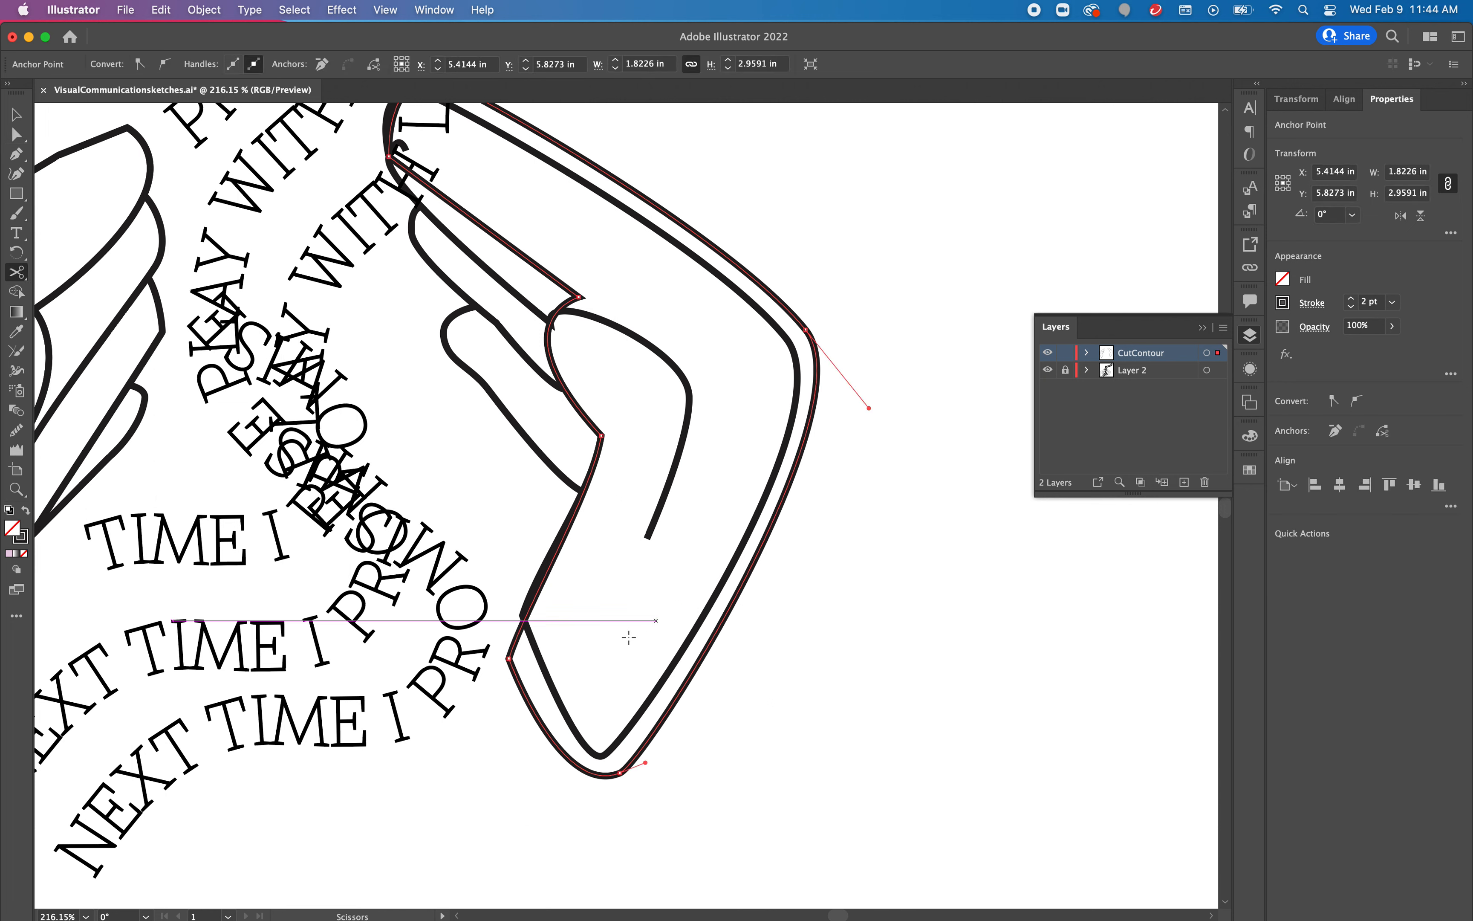
left_click(509, 660)
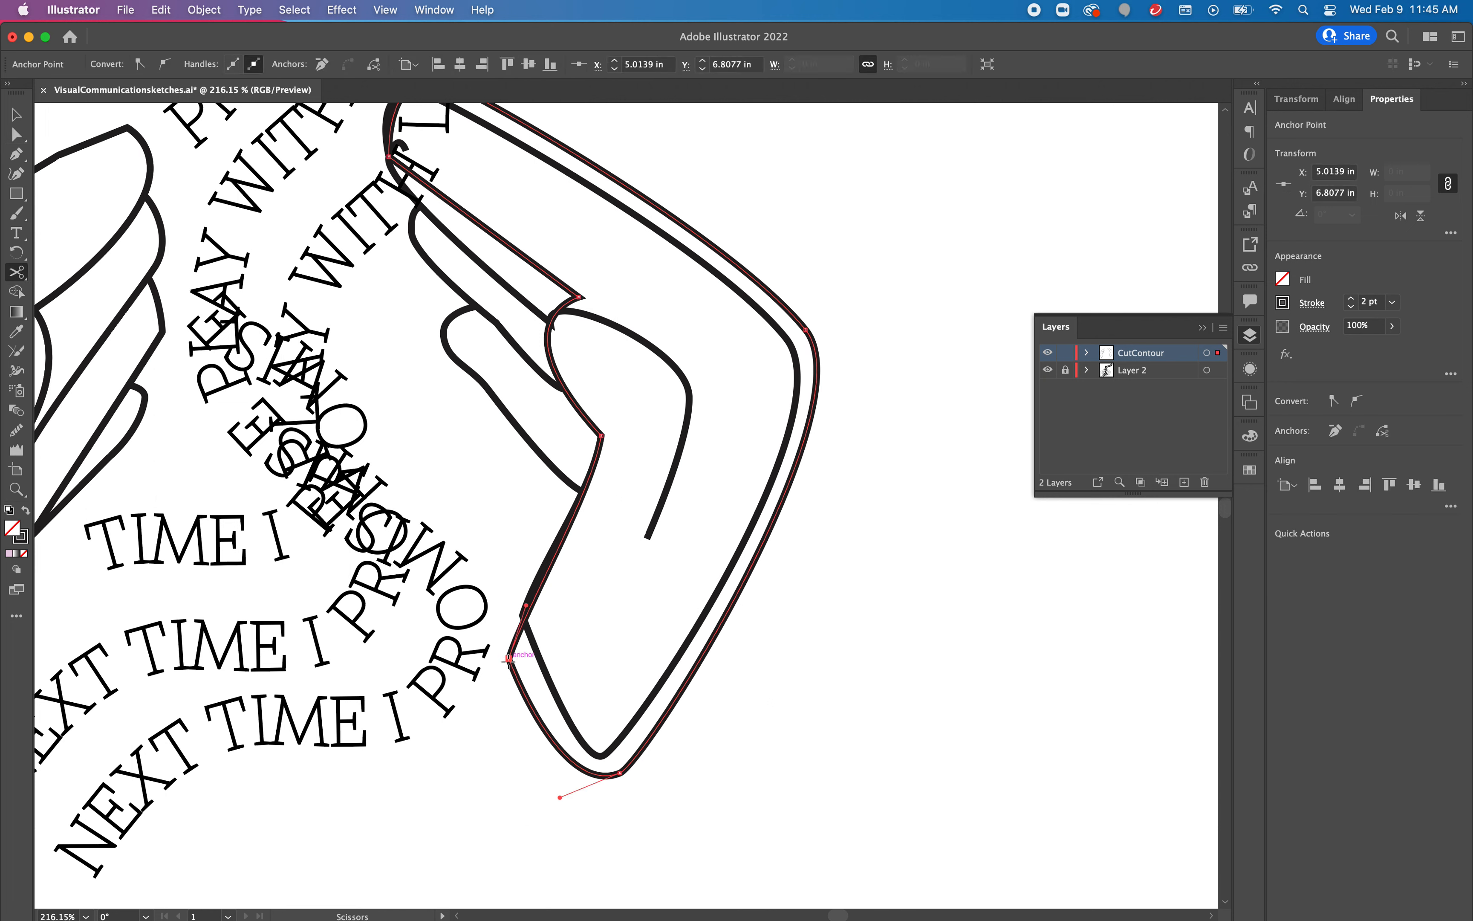
left_click_drag(631, 469, 635, 633)
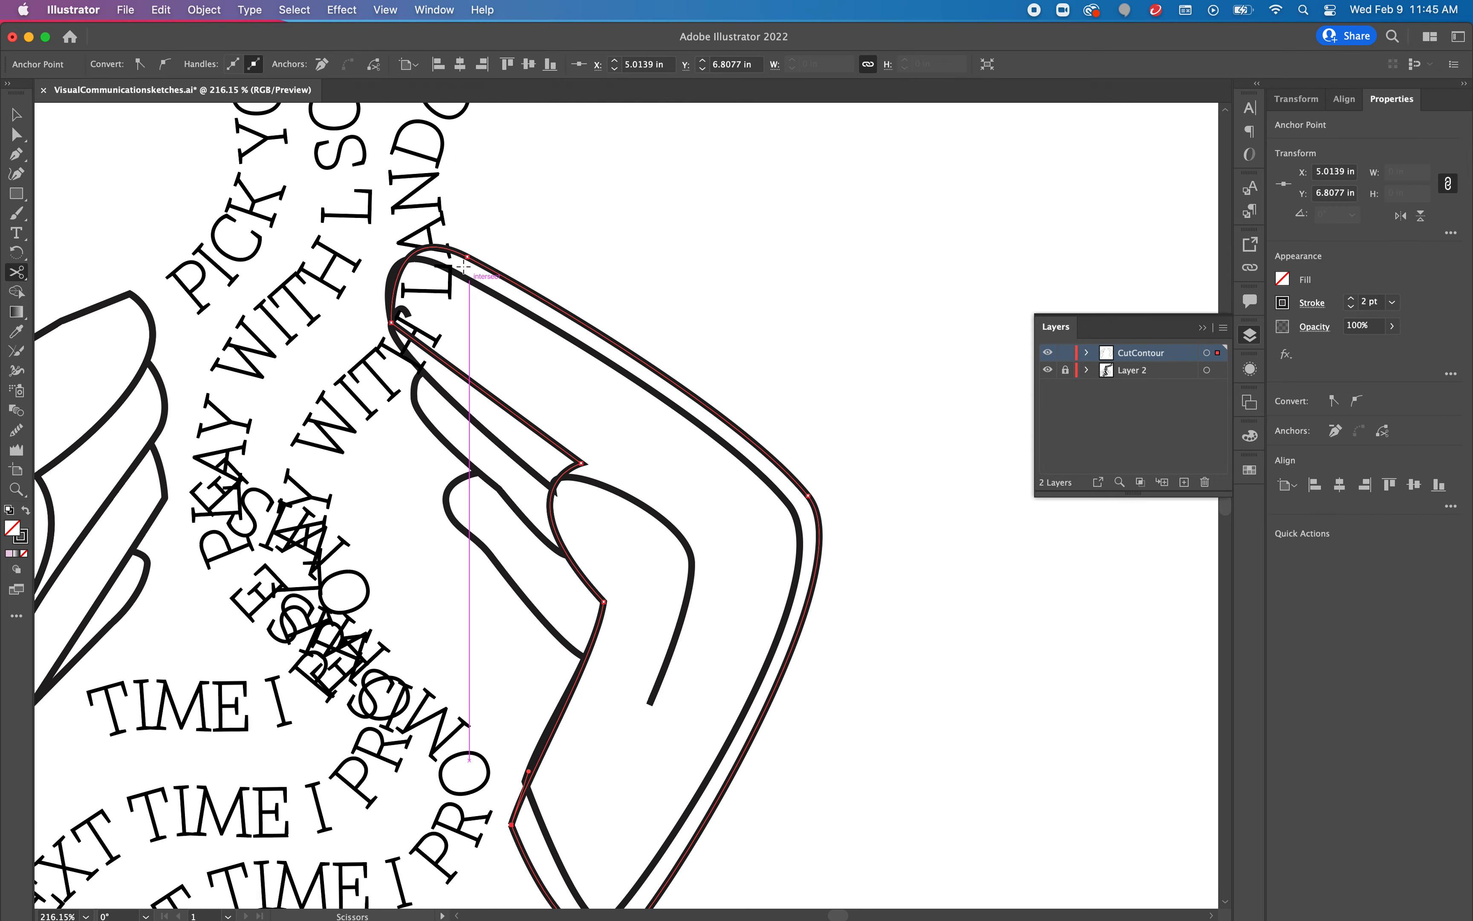
left_click(469, 257)
Delete the cut-off fingertip and inner segments of the right-hand contour, leaving only the offset outer line.
left_click(17, 113)
left_click(447, 250)
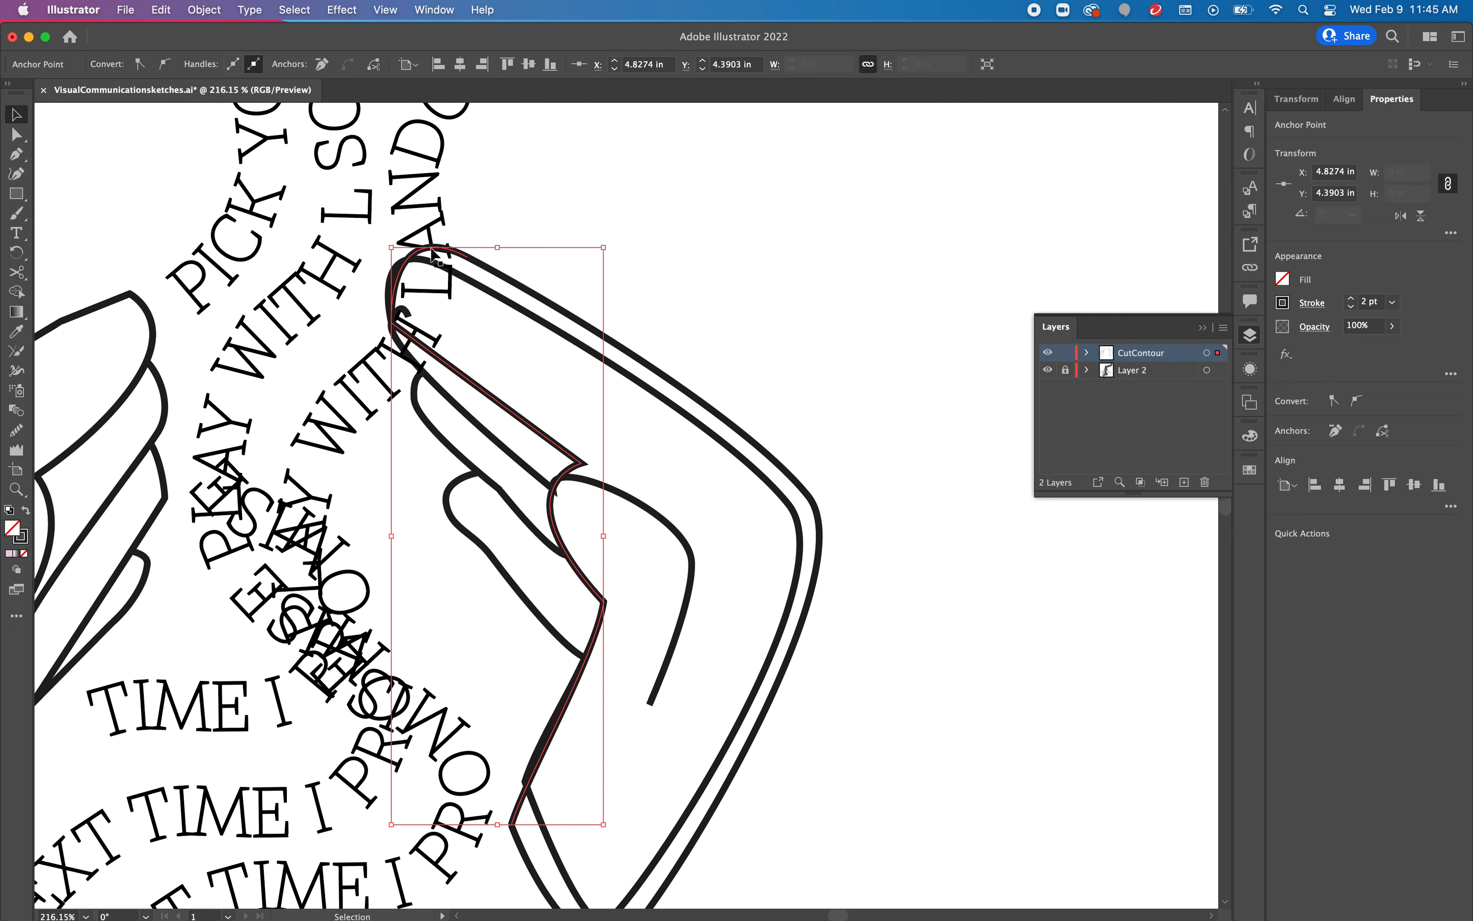
key("Delete")
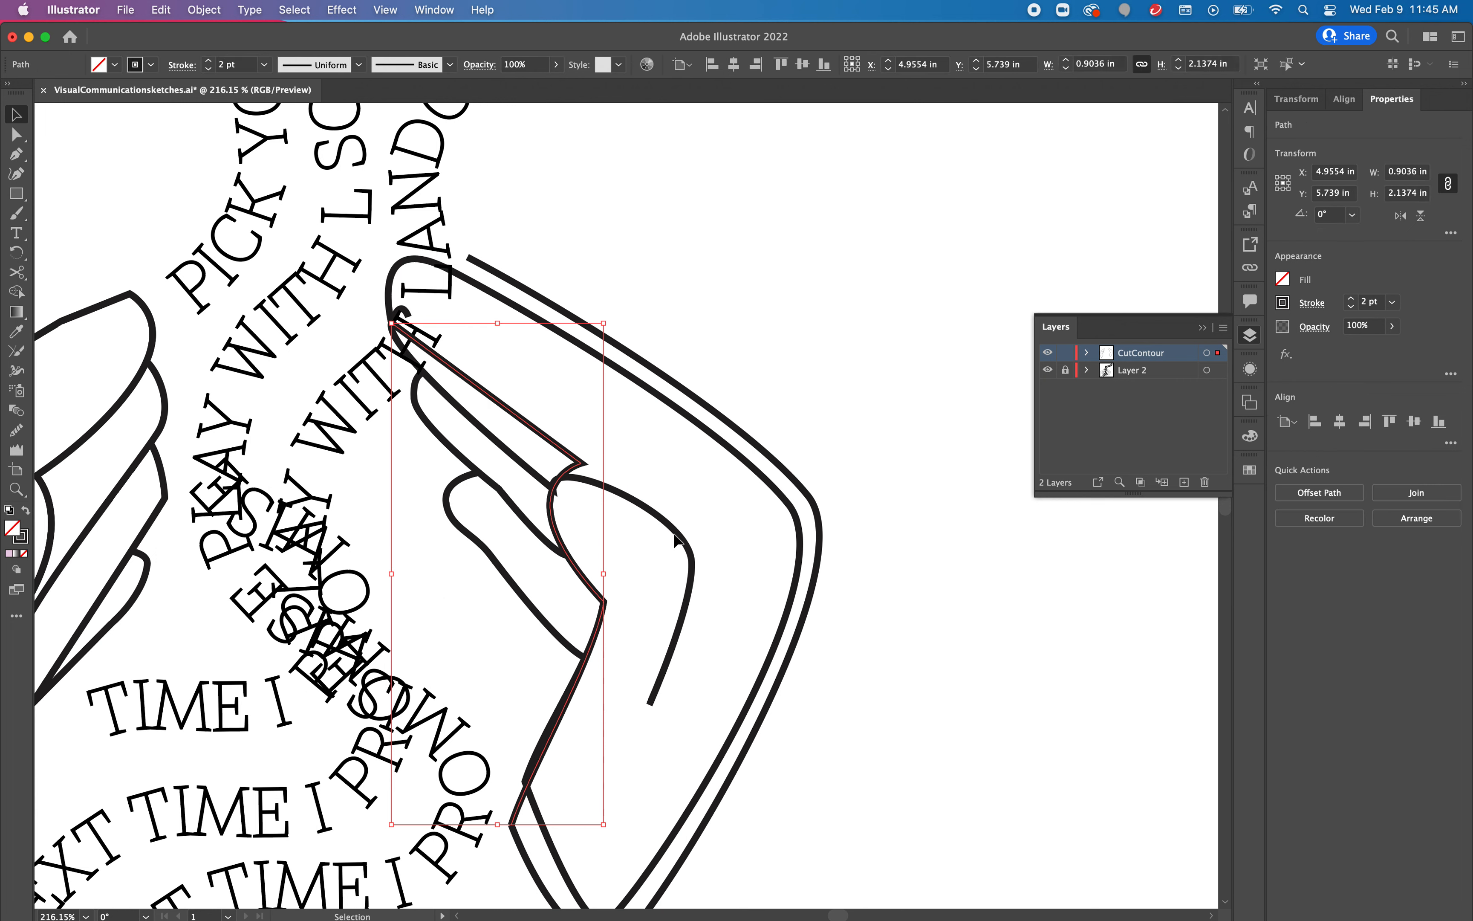
left_click(535, 816)
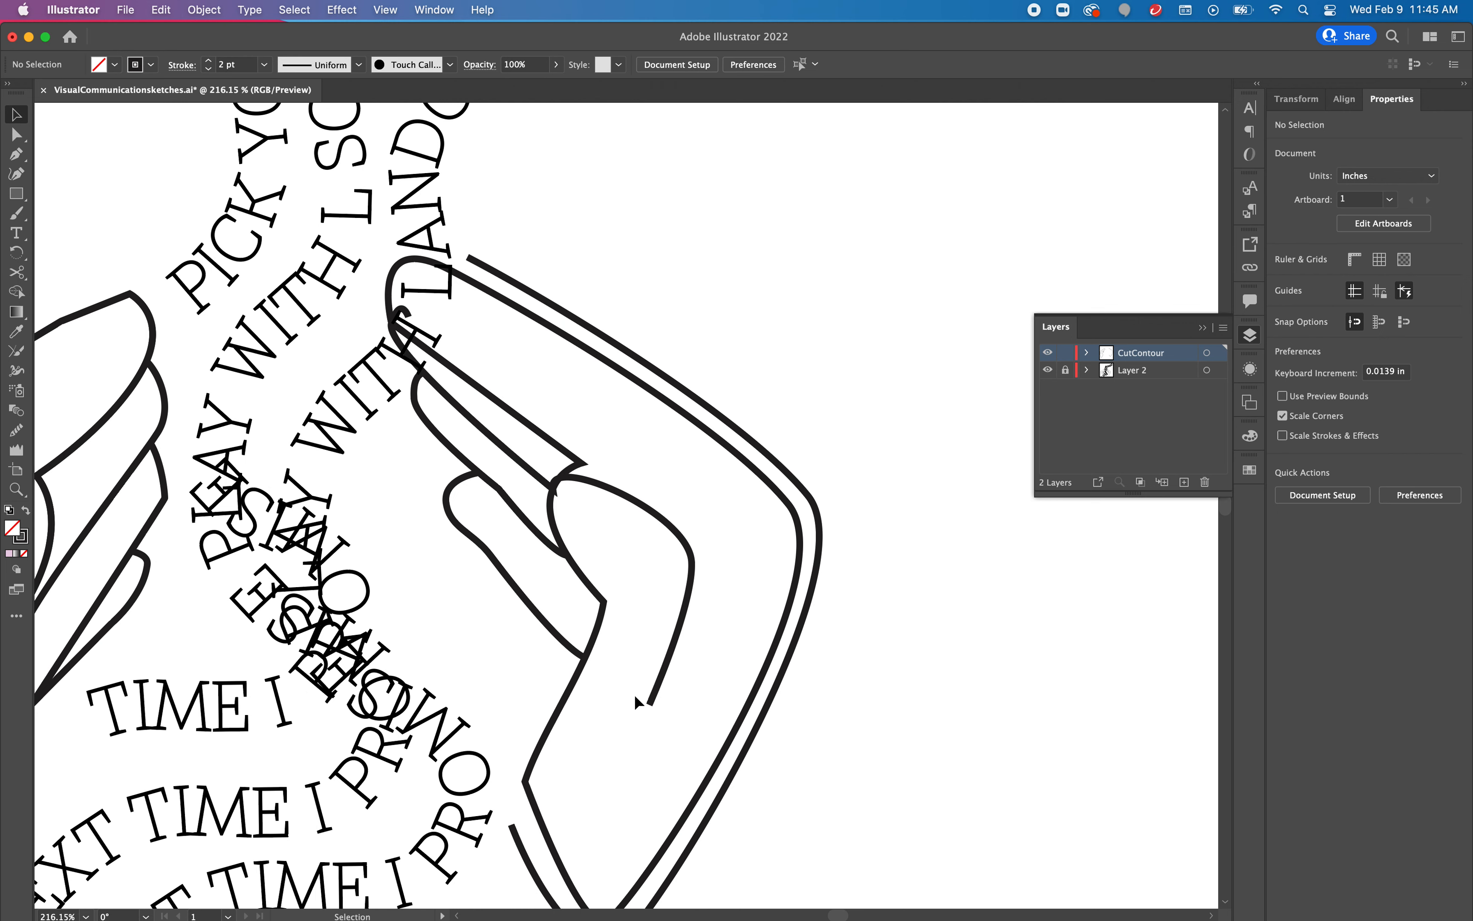
Extend the right-hand contour's lower end with the Pen tool, curving beneath the bottom lettering line and around its start towards the left hand.
scroll(635, 695, "down", 5)
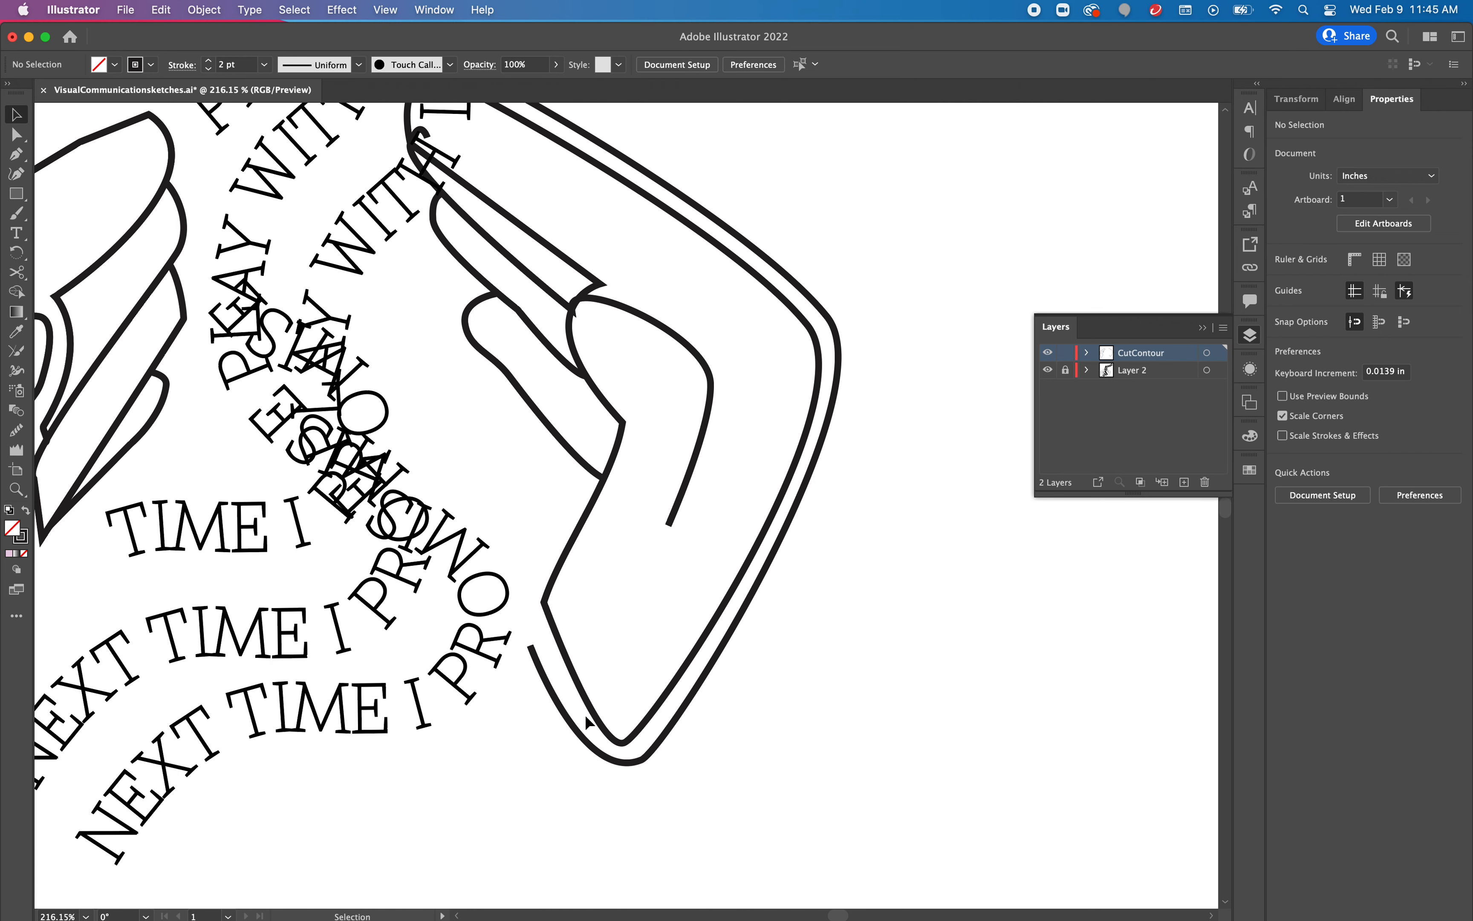
left_click(606, 759)
left_click(17, 153)
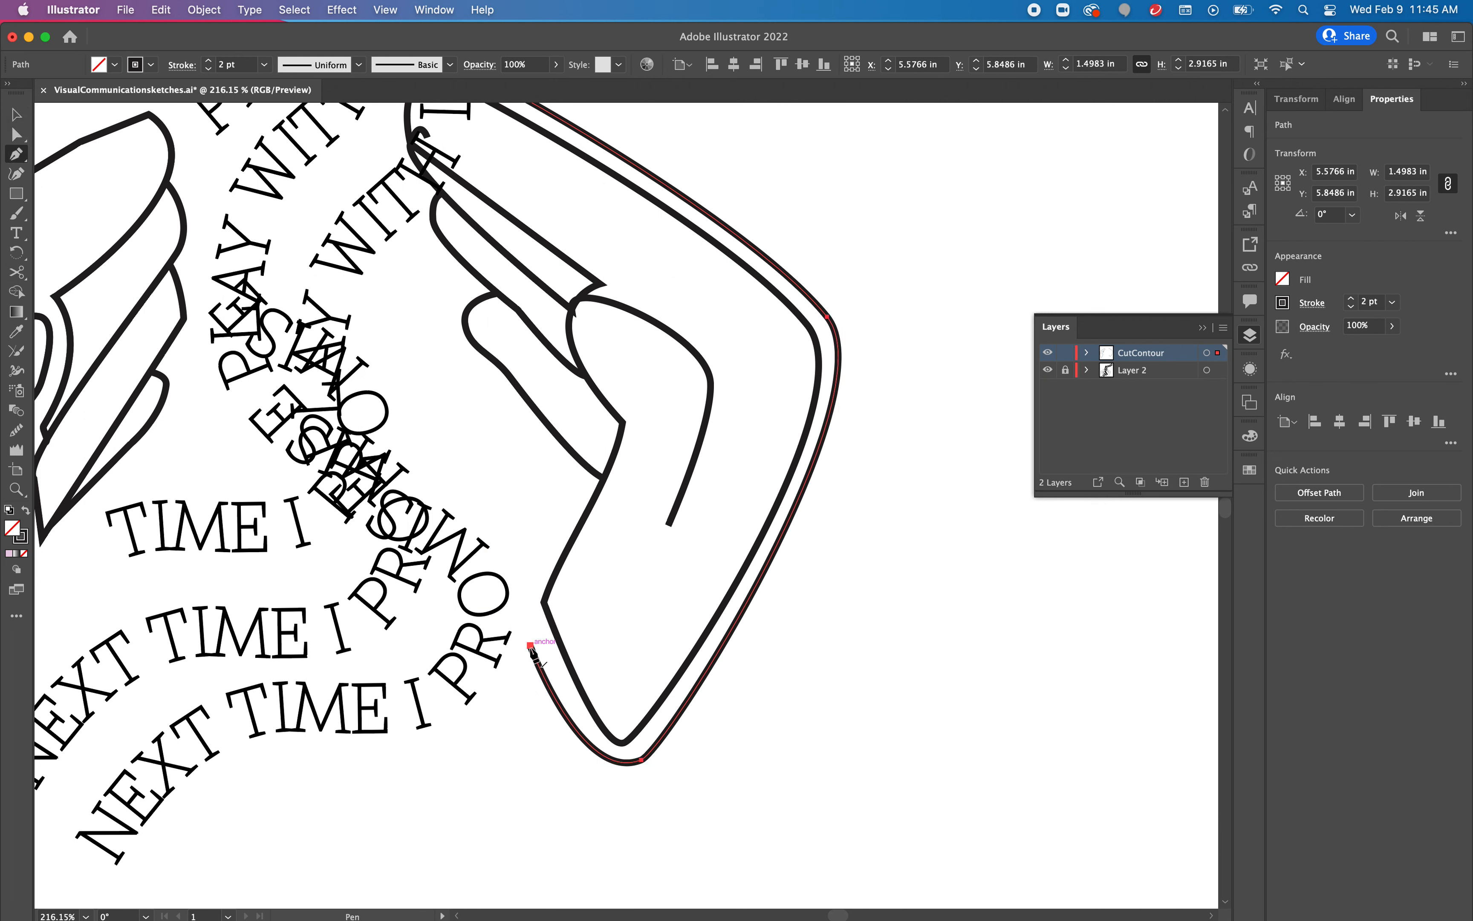
left_click(531, 646)
left_click_drag(475, 726, 669, 580)
key("space")
left_click_drag(463, 597, 342, 569)
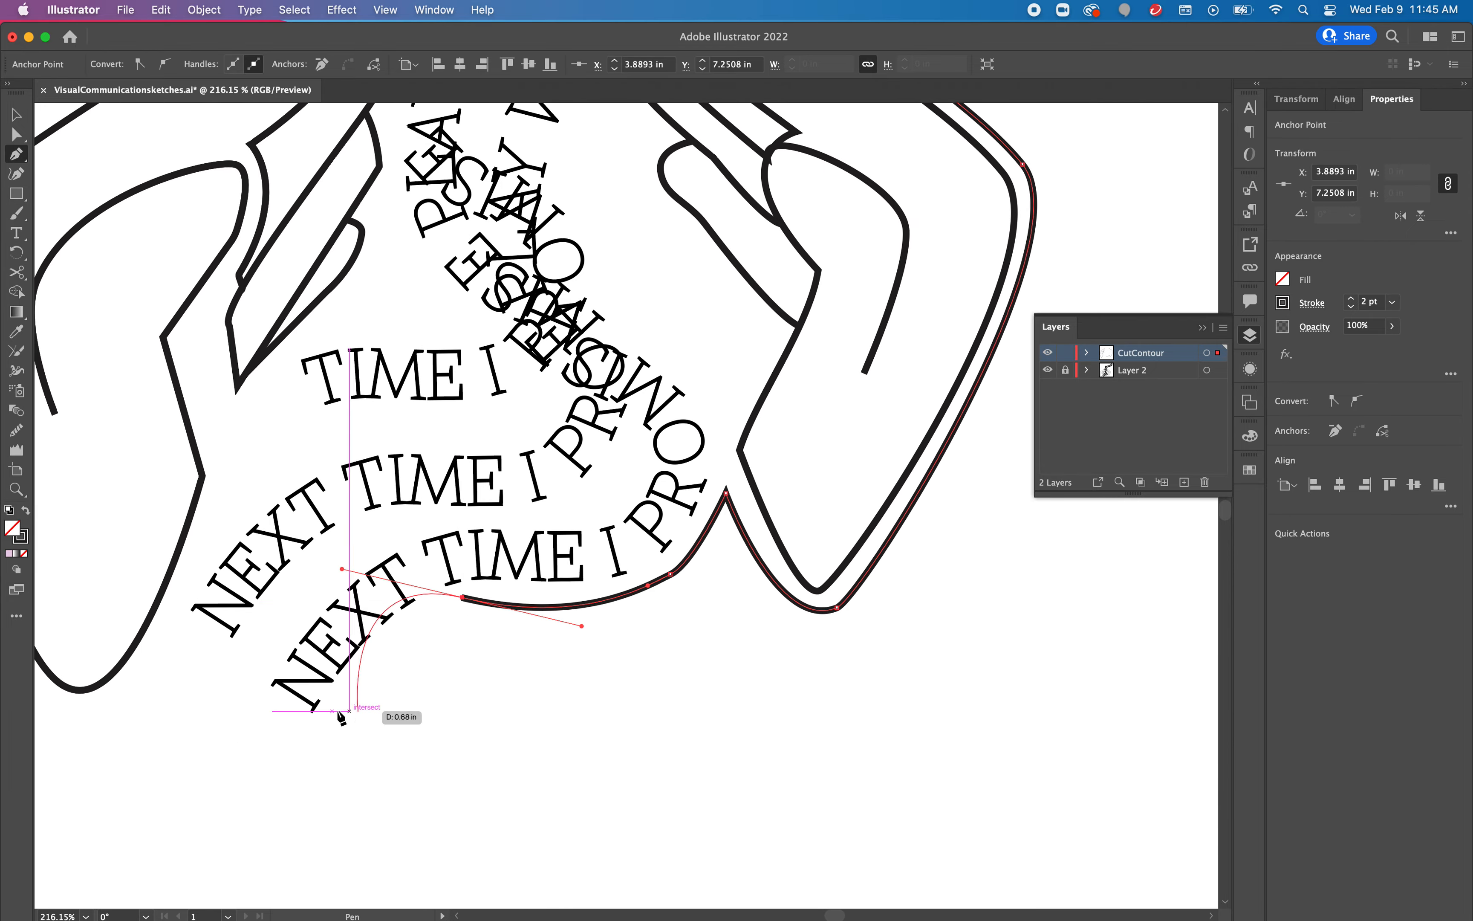
left_click_drag(321, 731, 584, 527)
left_click(174, 618)
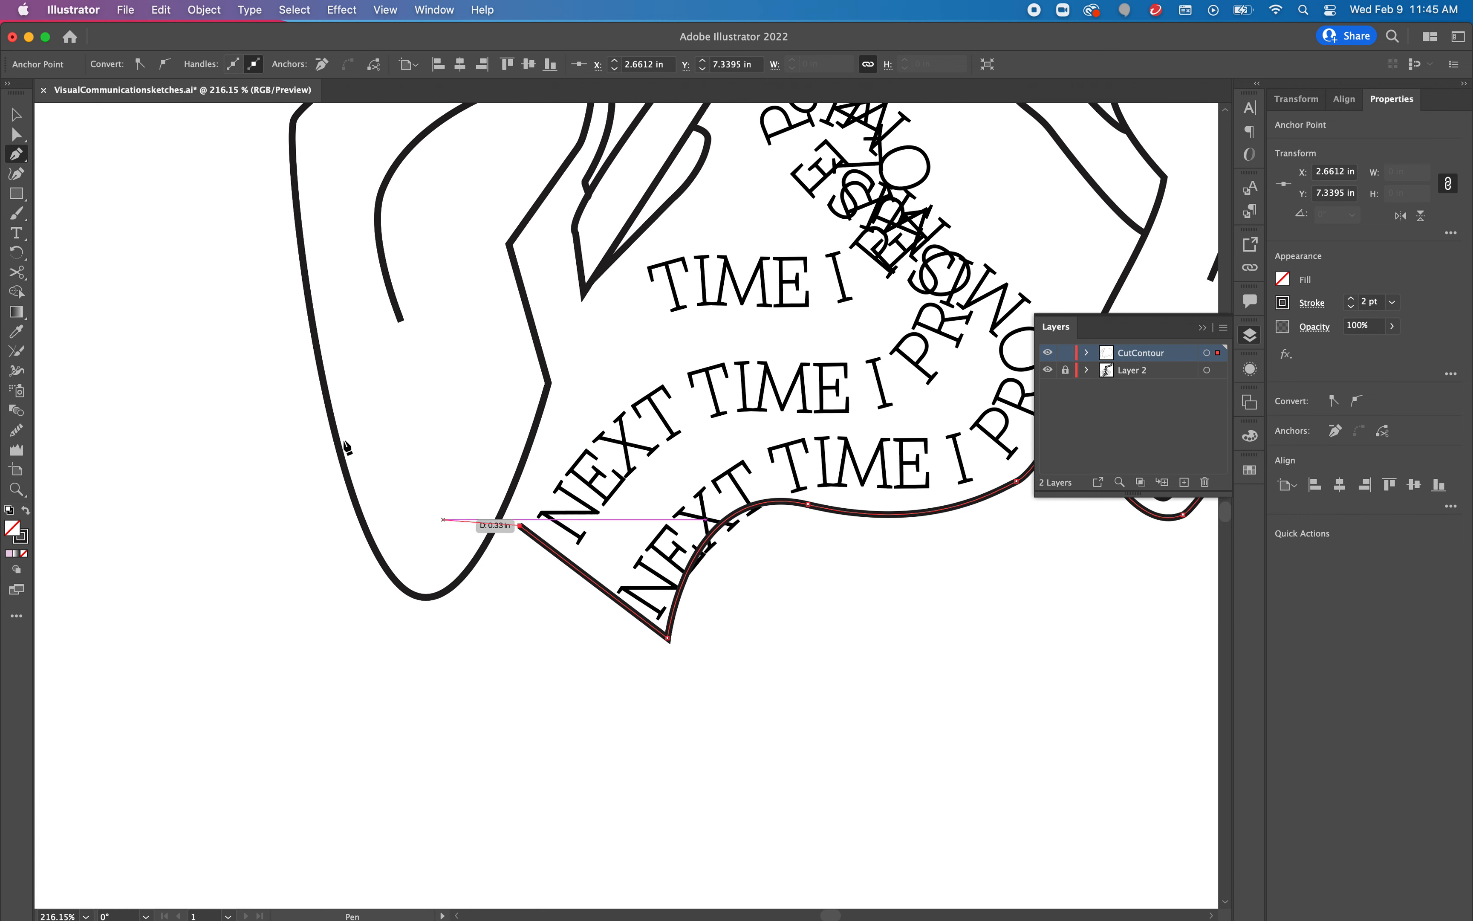
Cut the copied left-hand outline with the Scissors tool on its lower inner edge and at the fingertip anchor.
left_click(16, 135)
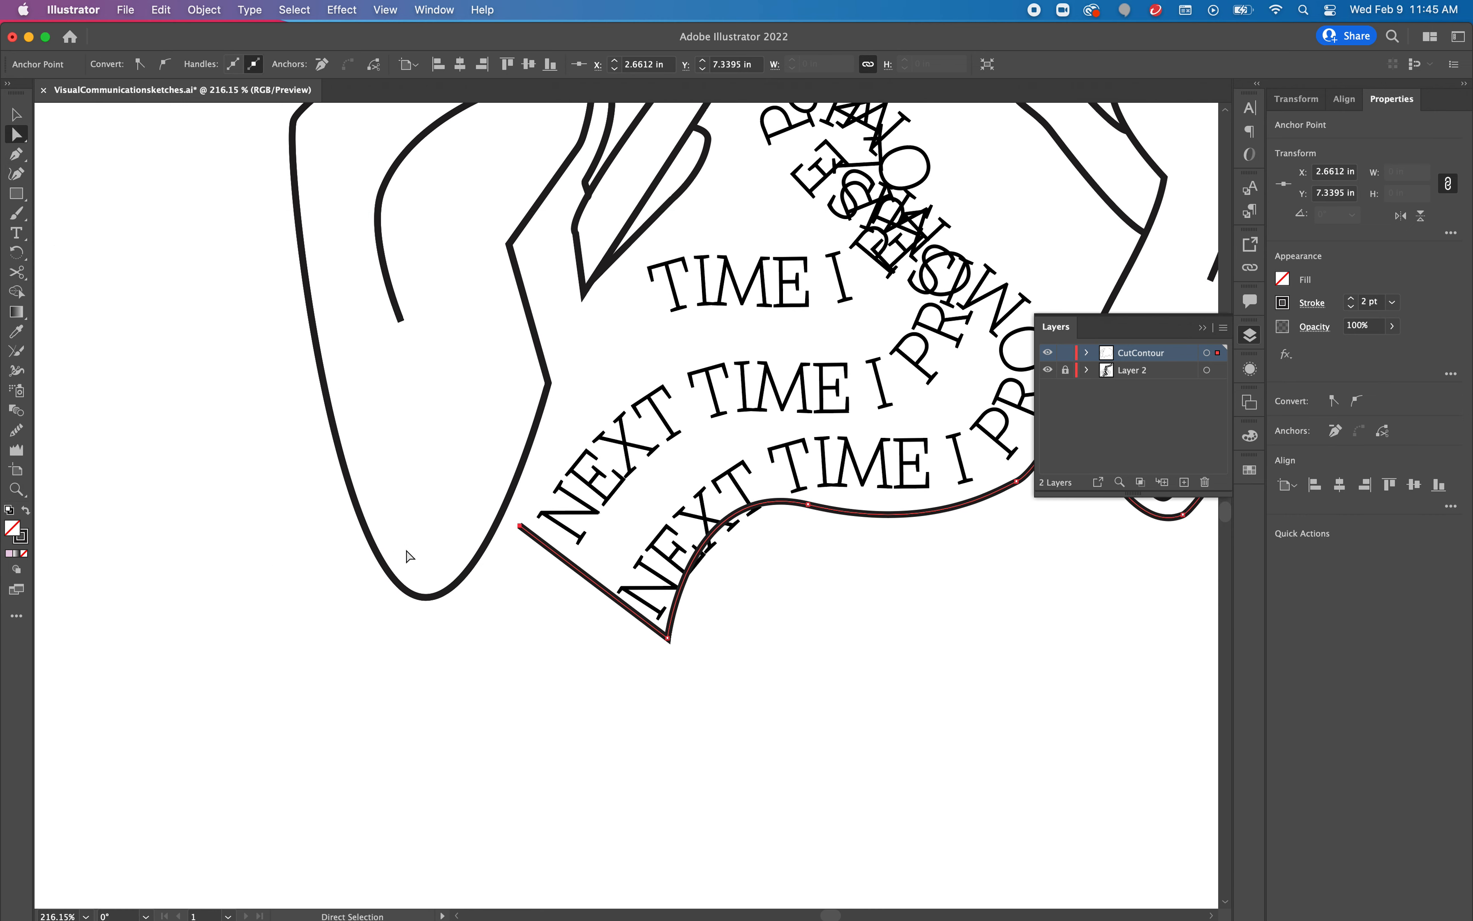
left_click(429, 600)
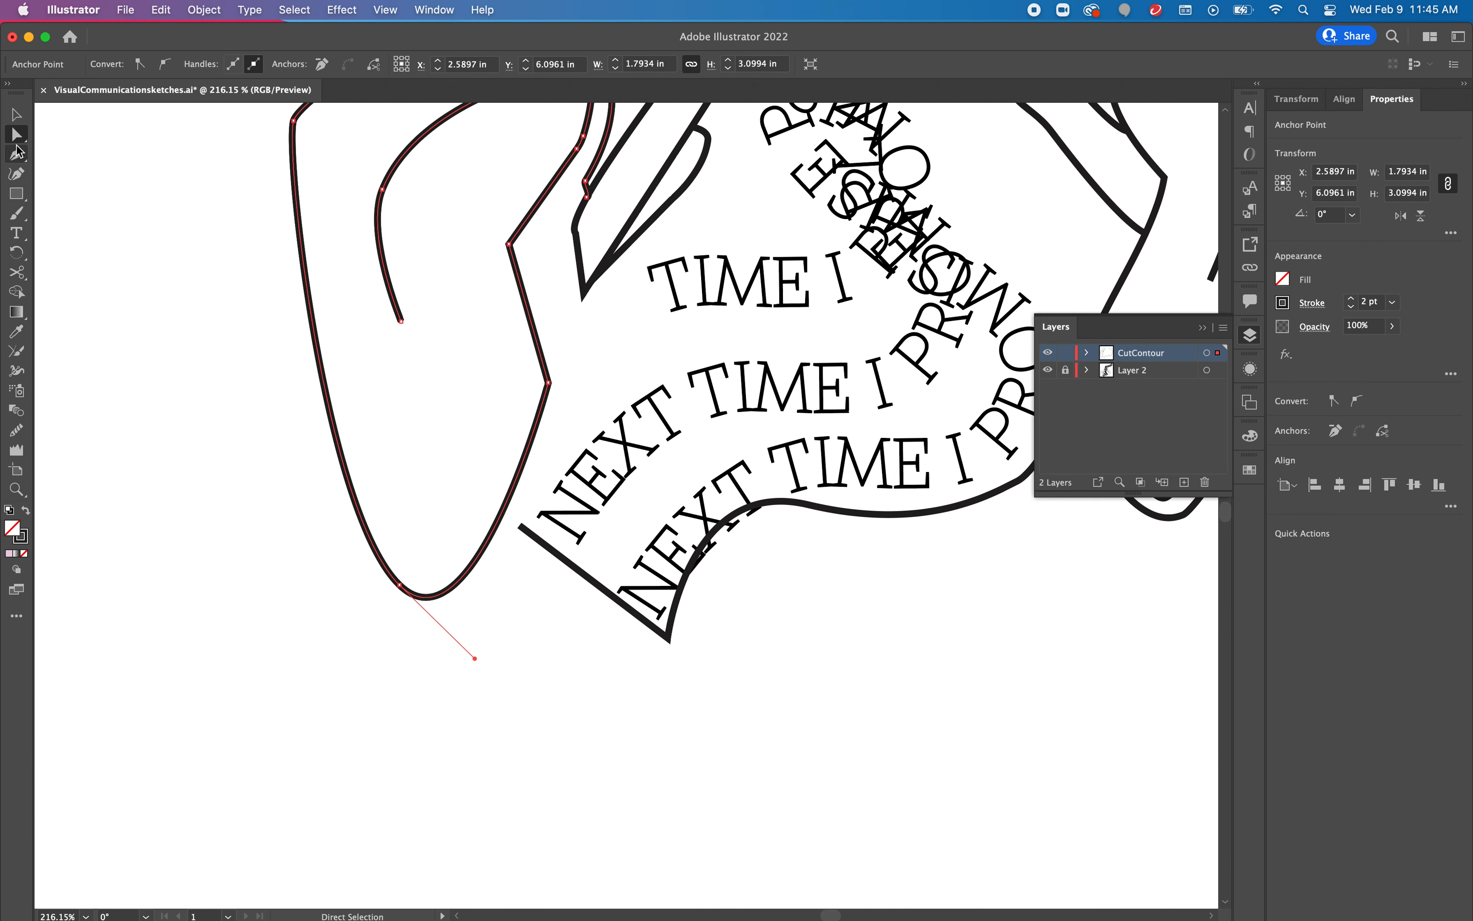
left_click(16, 272)
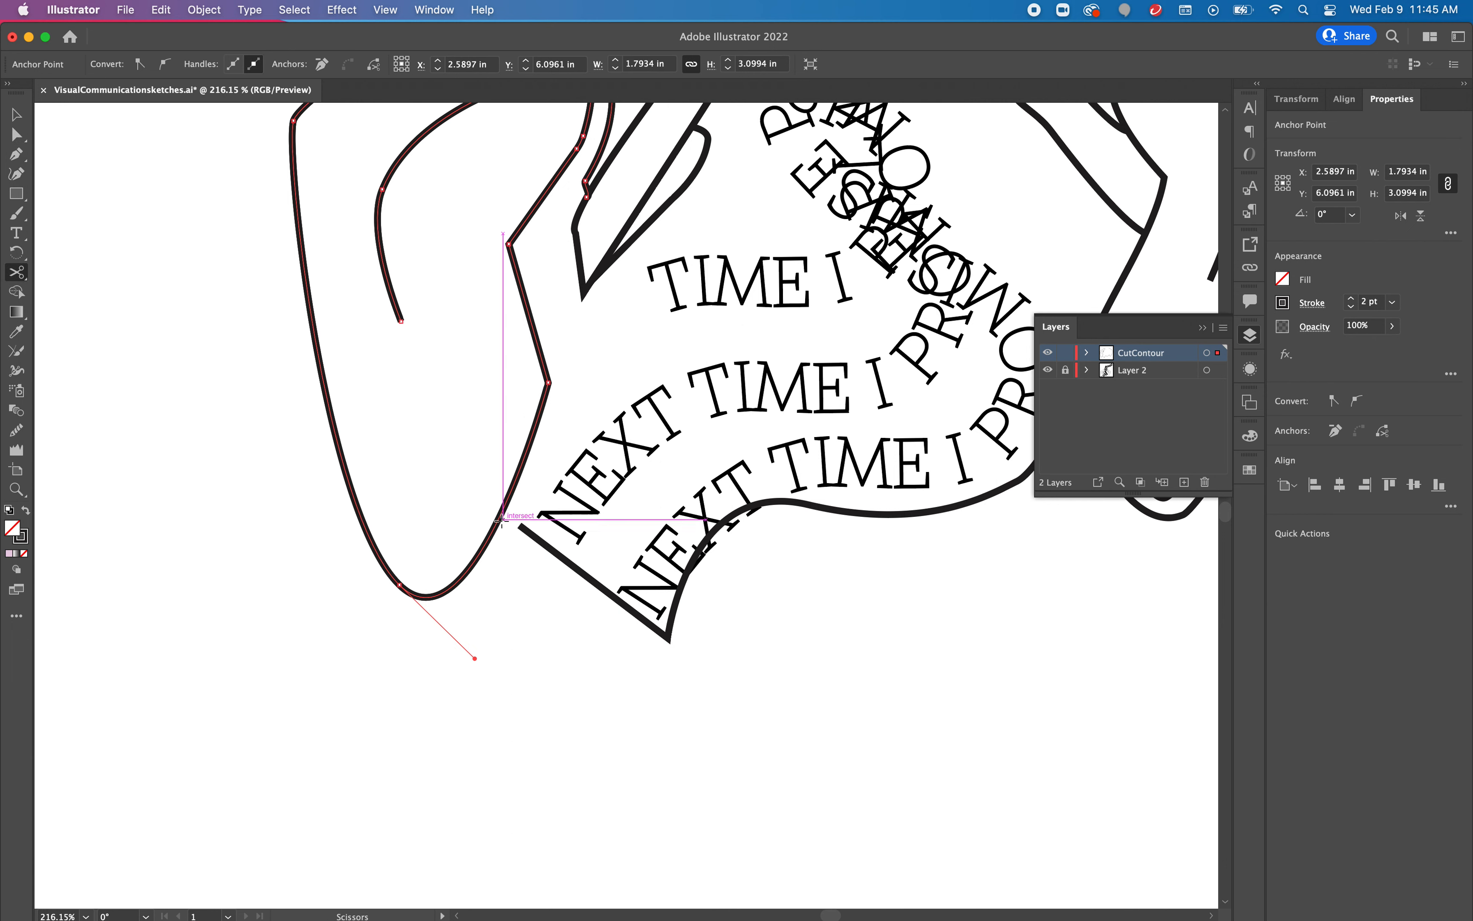
left_click(501, 516)
key("space")
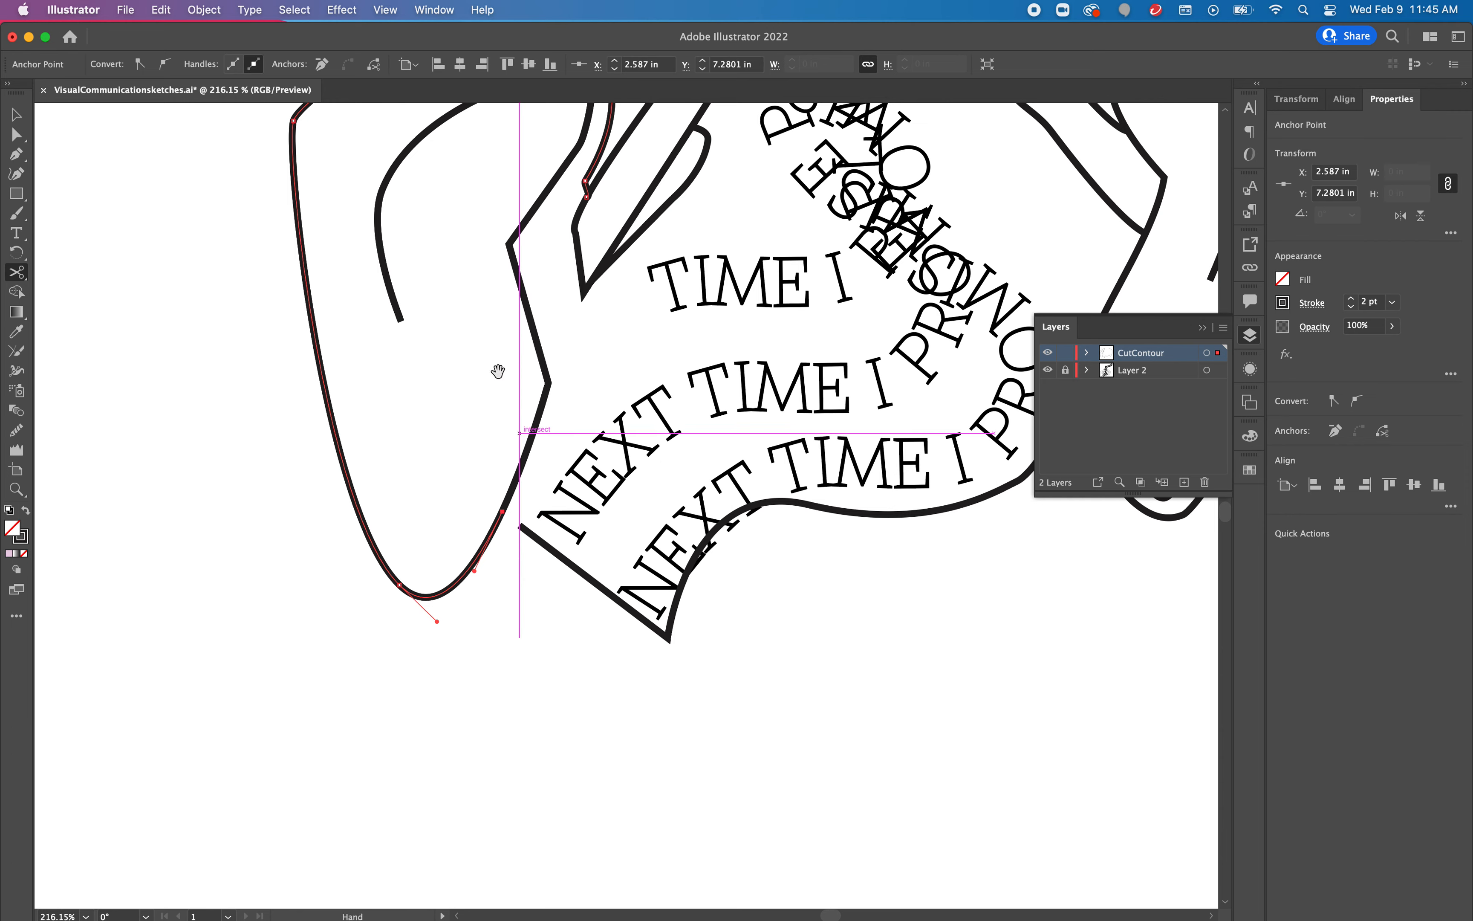
left_click_drag(497, 372, 470, 667)
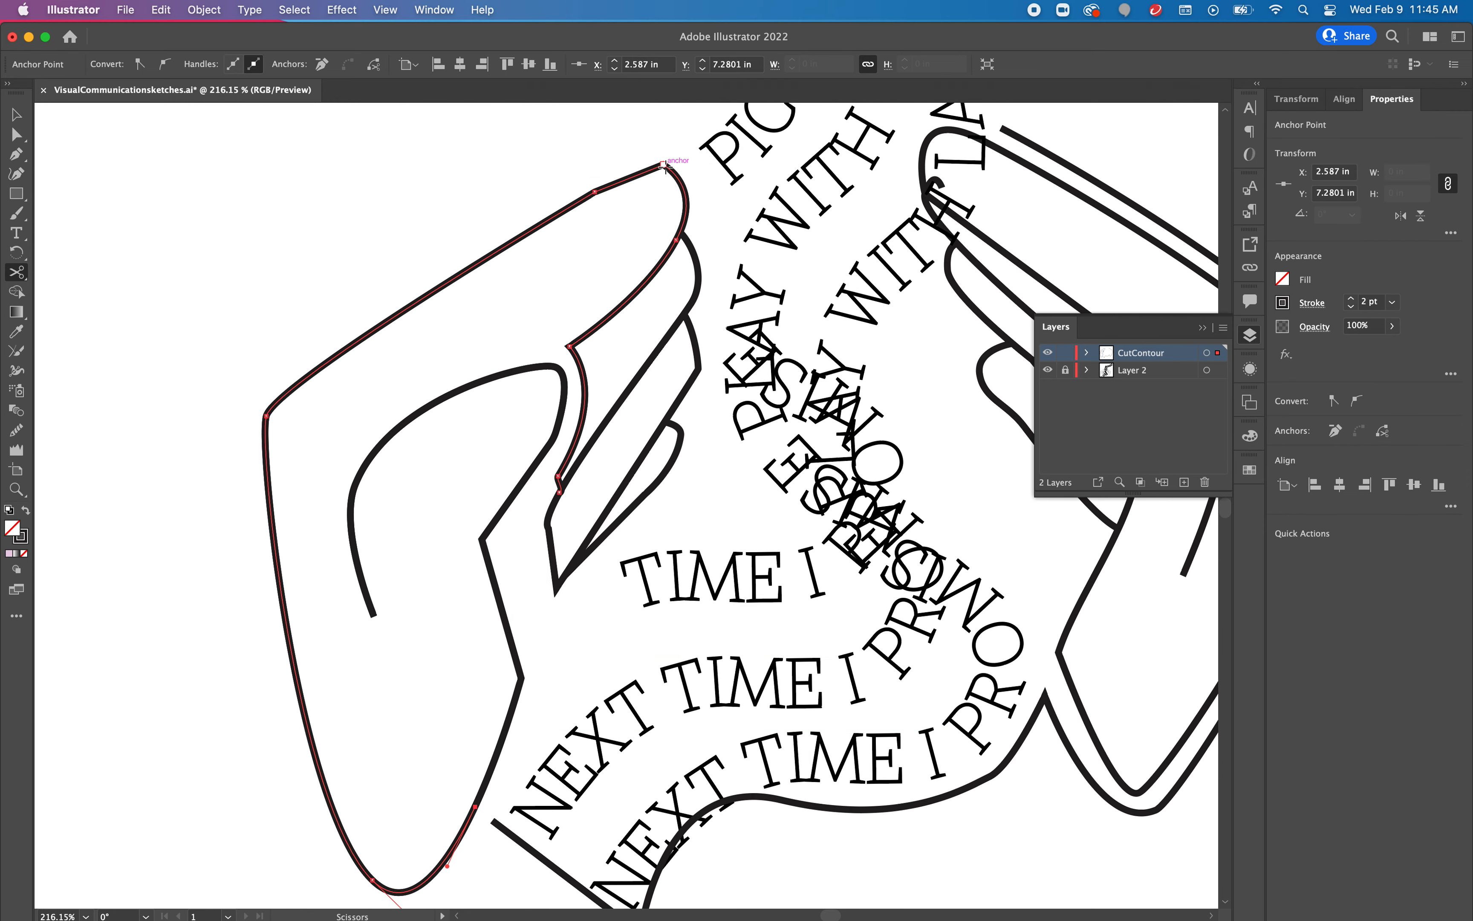
left_click(665, 165)
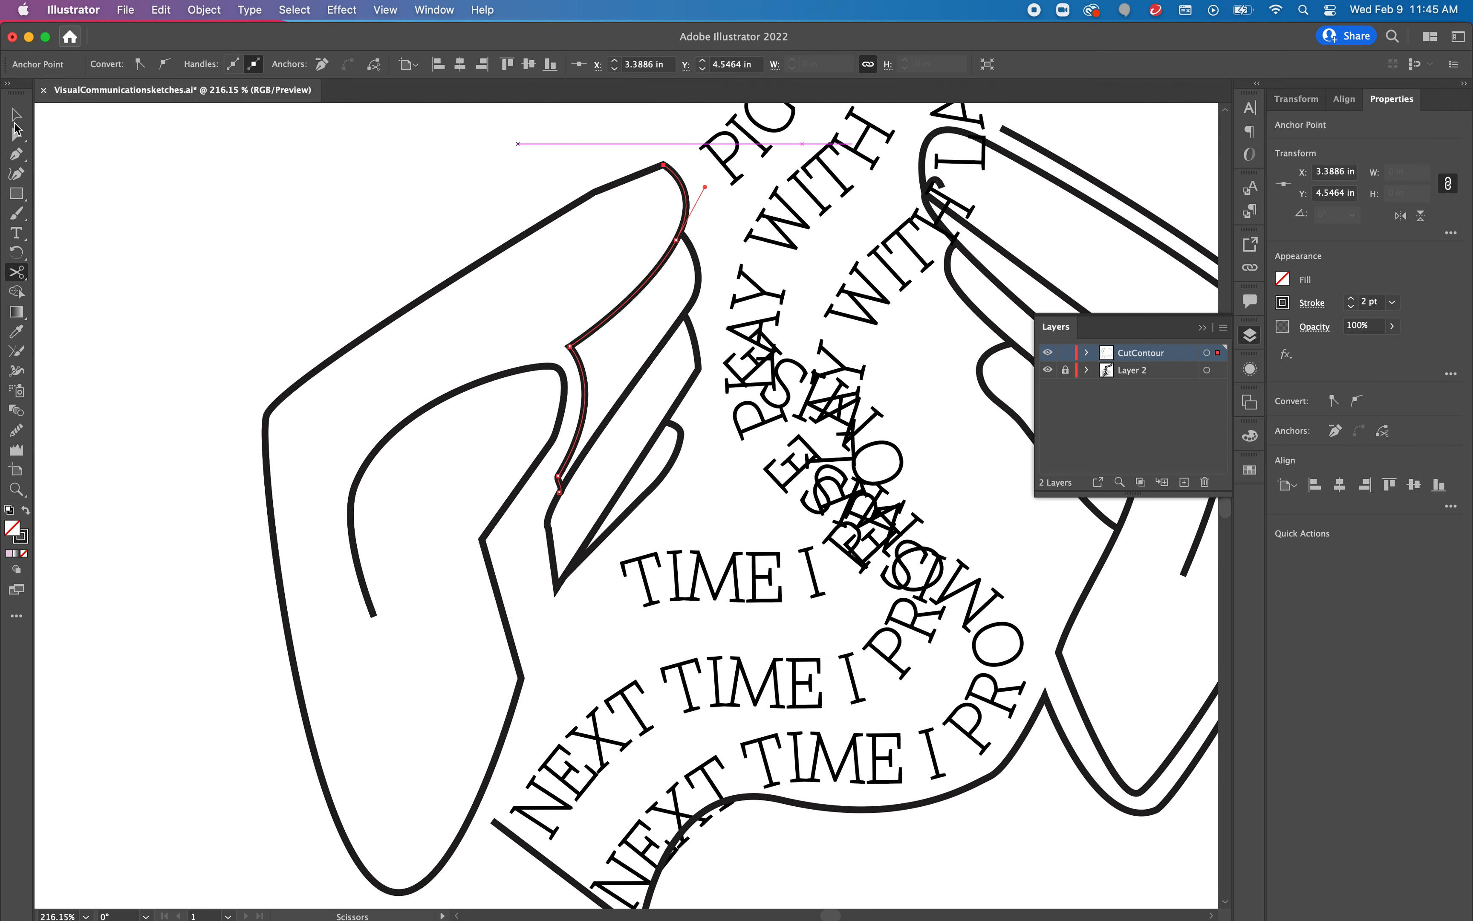
Delete the cut-off fingertip and inner segments of the left-hand contour, keeping only its outer line.
left_click(16, 118)
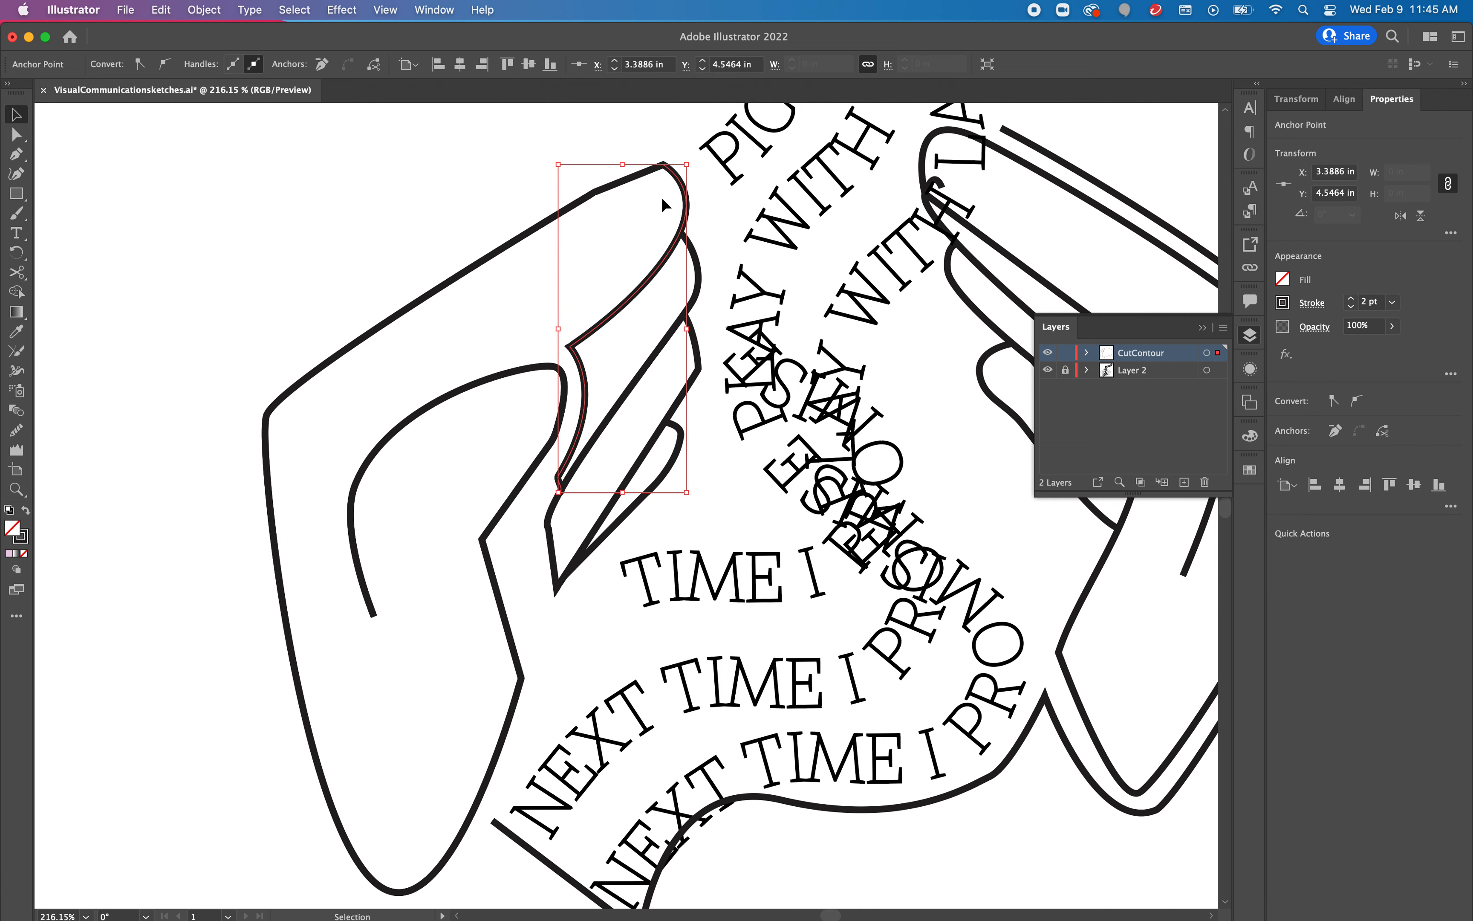
left_click_drag(685, 200, 709, 219)
key("Delete")
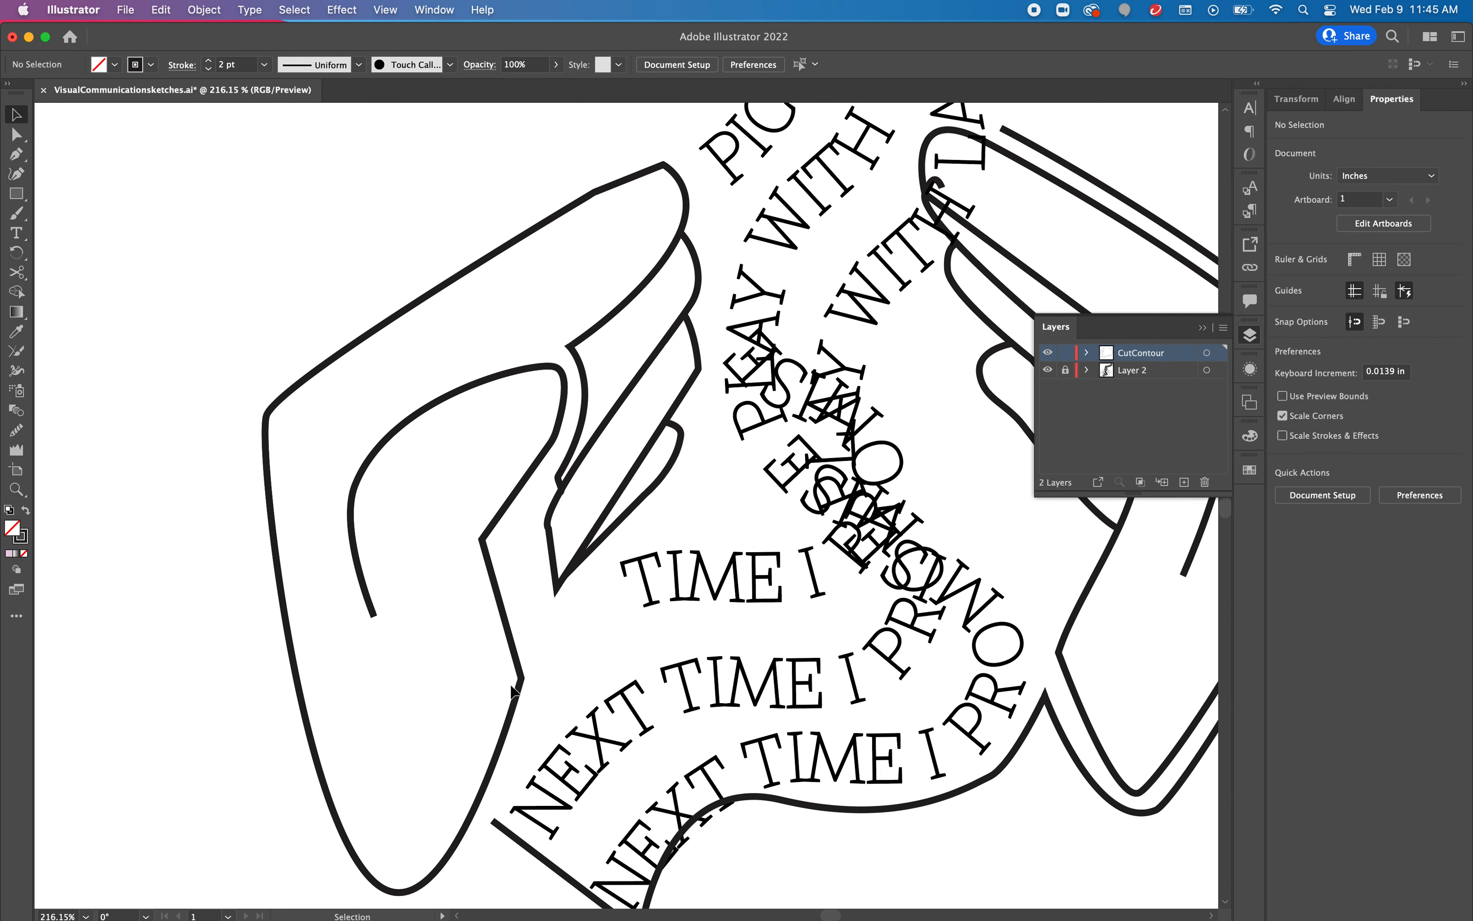
left_click(522, 685)
key("Delete")
Compare the remaining left-hand contour with the original drawing by hiding and reshowing Layer 2 and CutContour in turn.
left_click(432, 880)
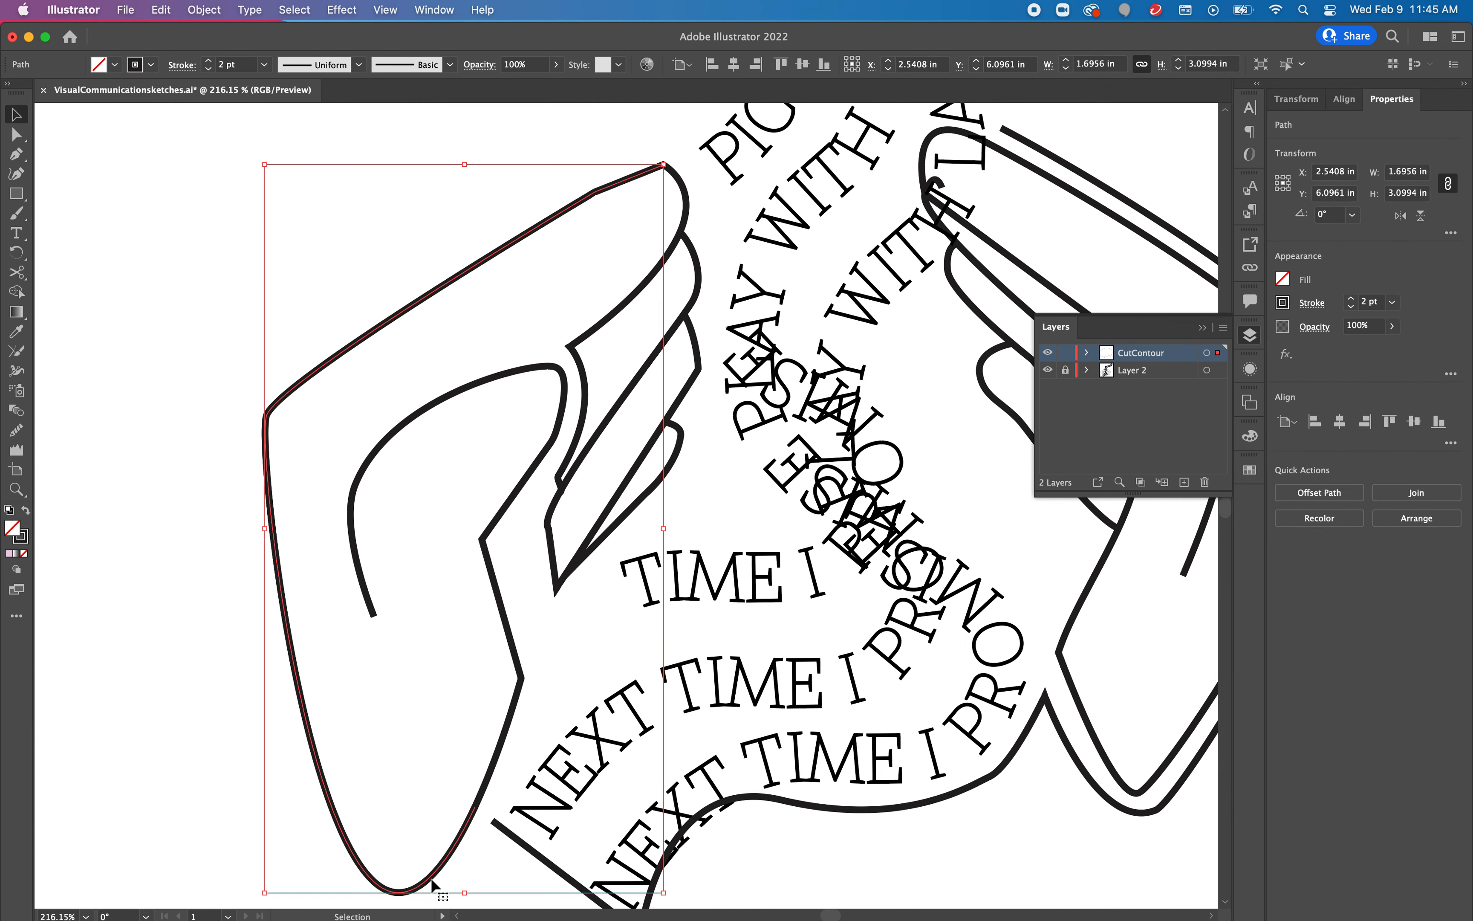
scroll(522, 861, "down", 5)
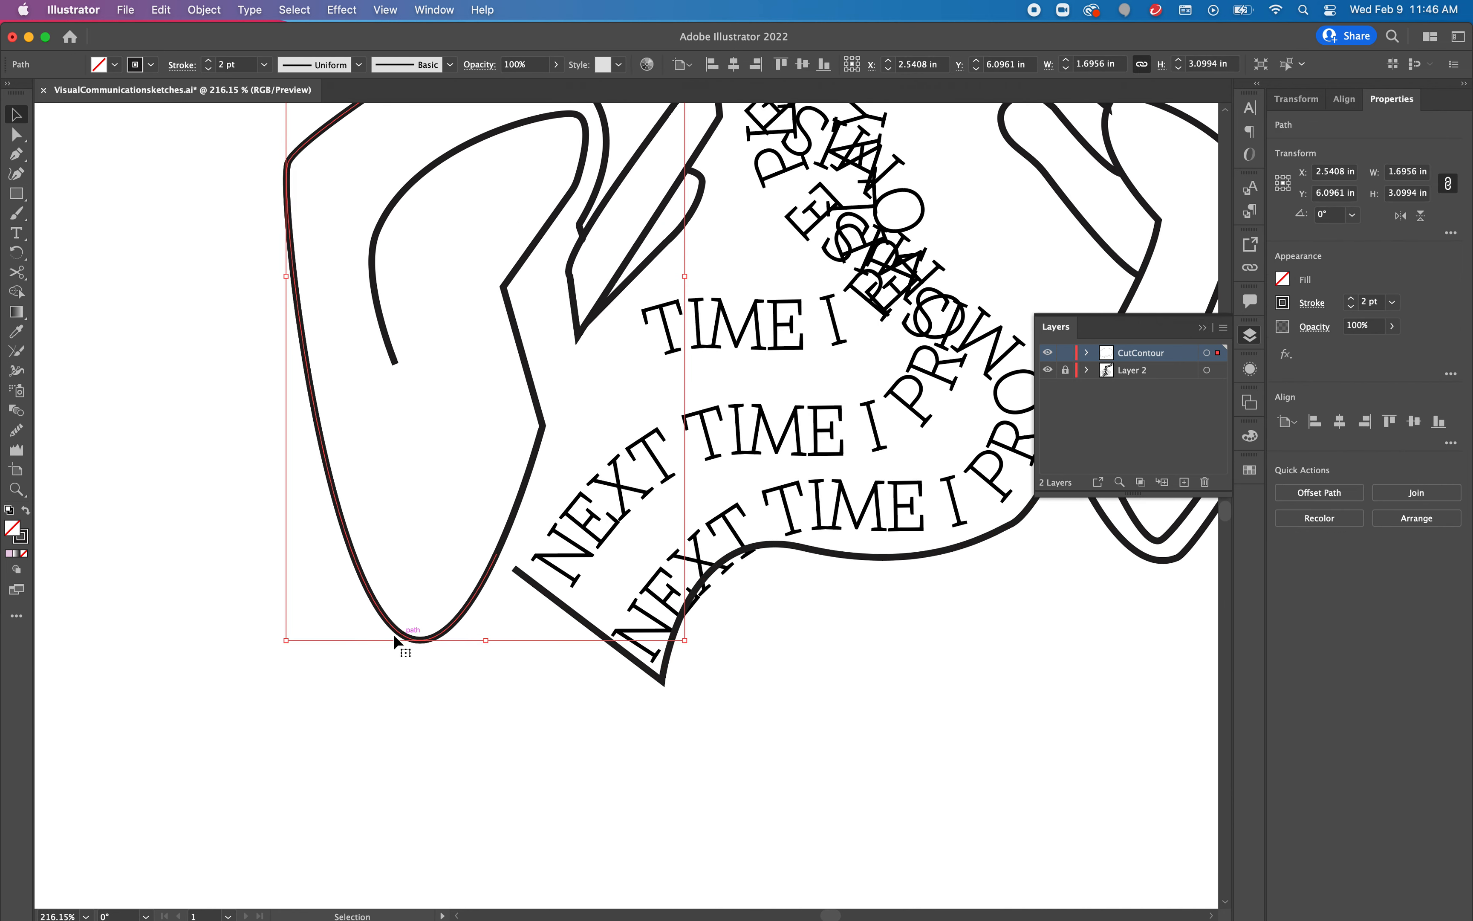
scroll(444, 584, "up", 1)
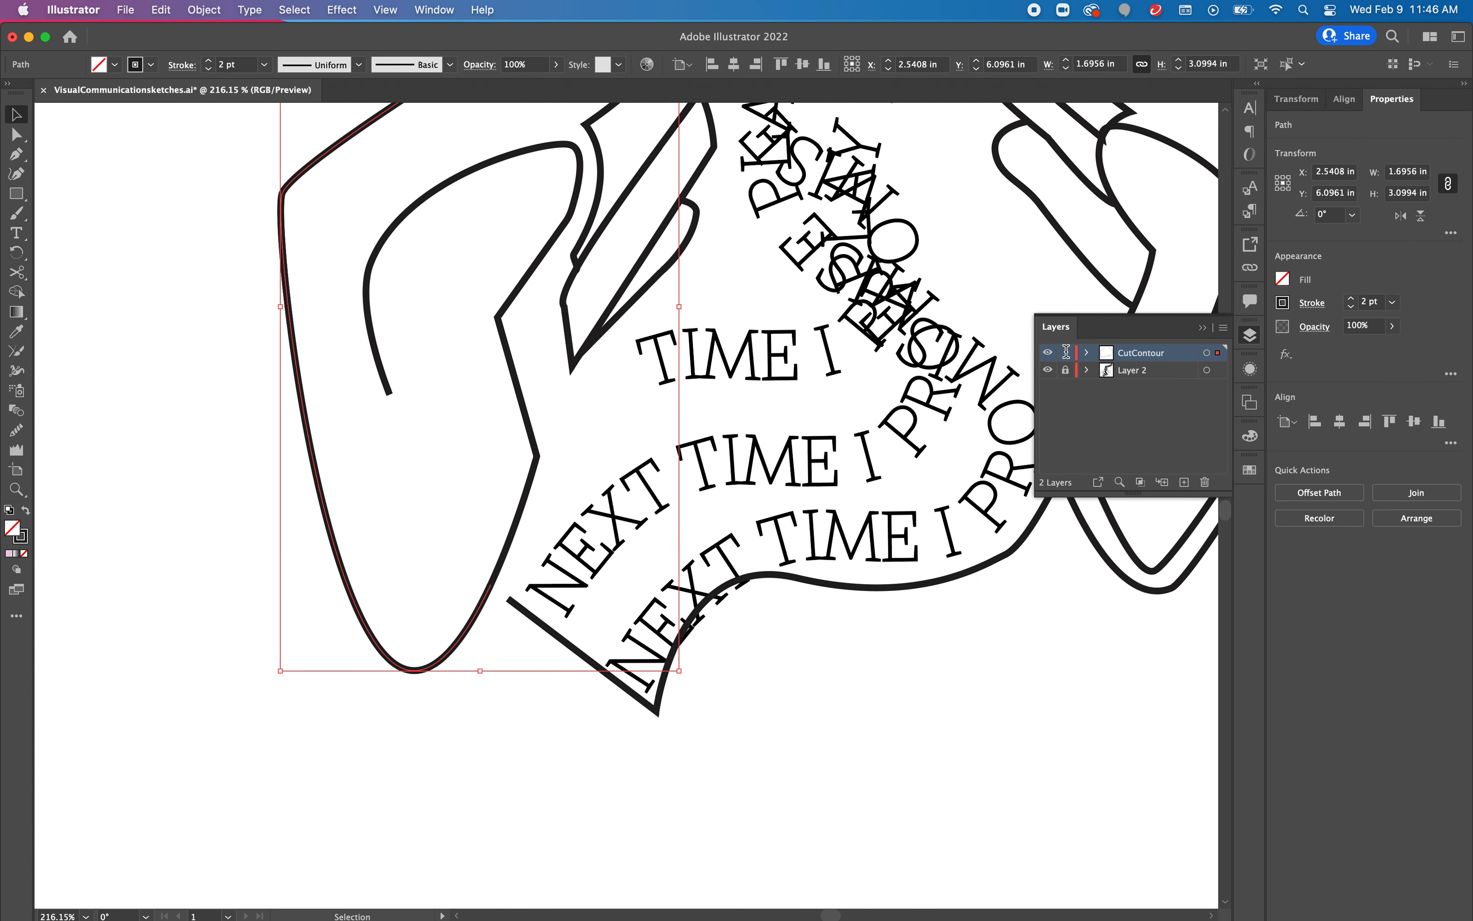
left_click(1047, 371)
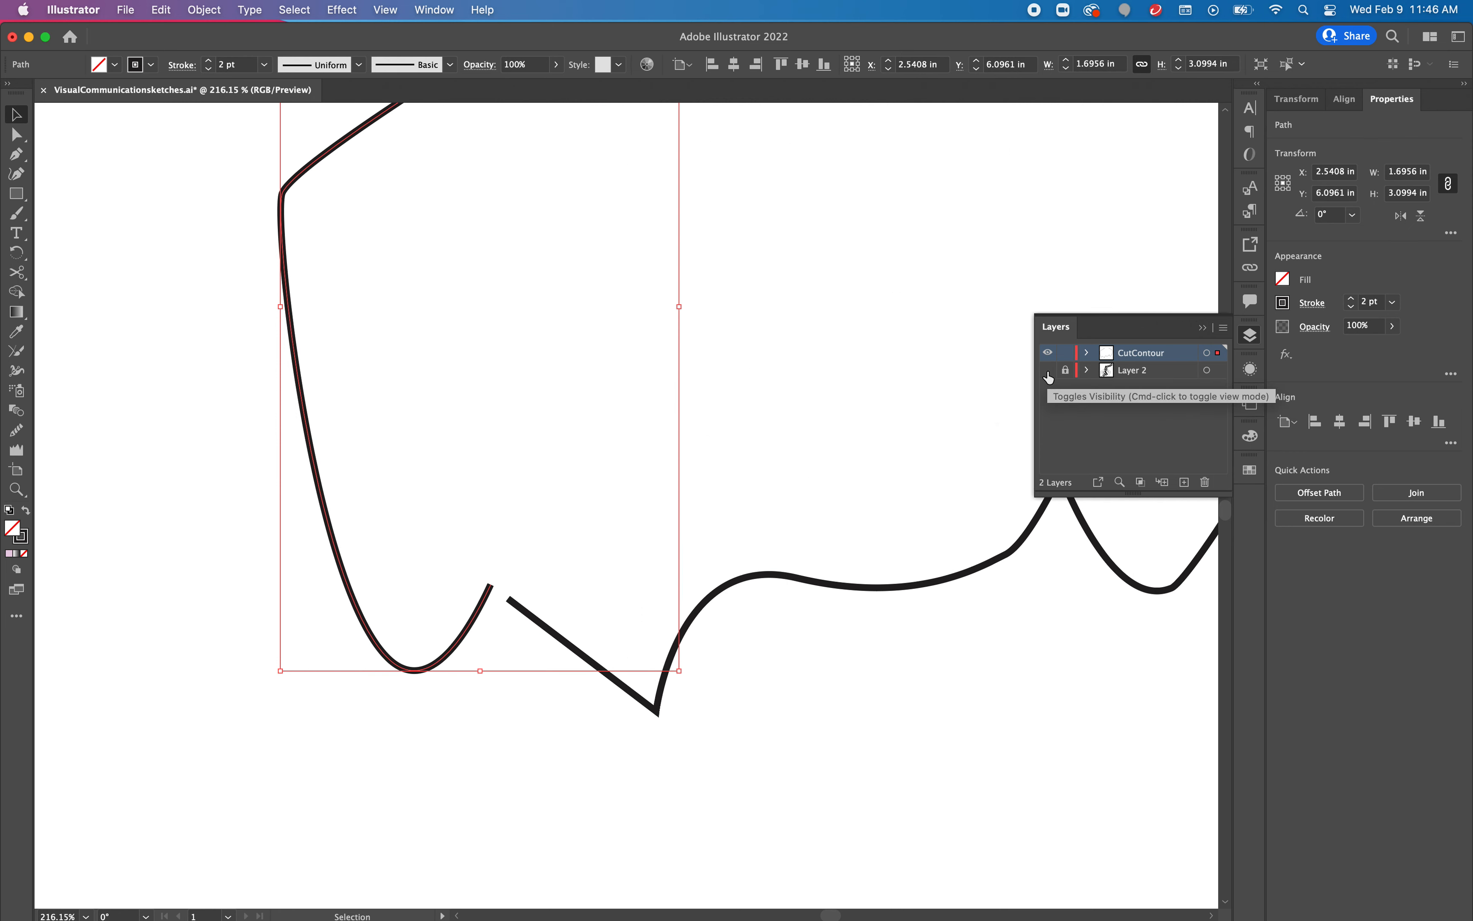
left_click(1047, 371)
left_click(1047, 353)
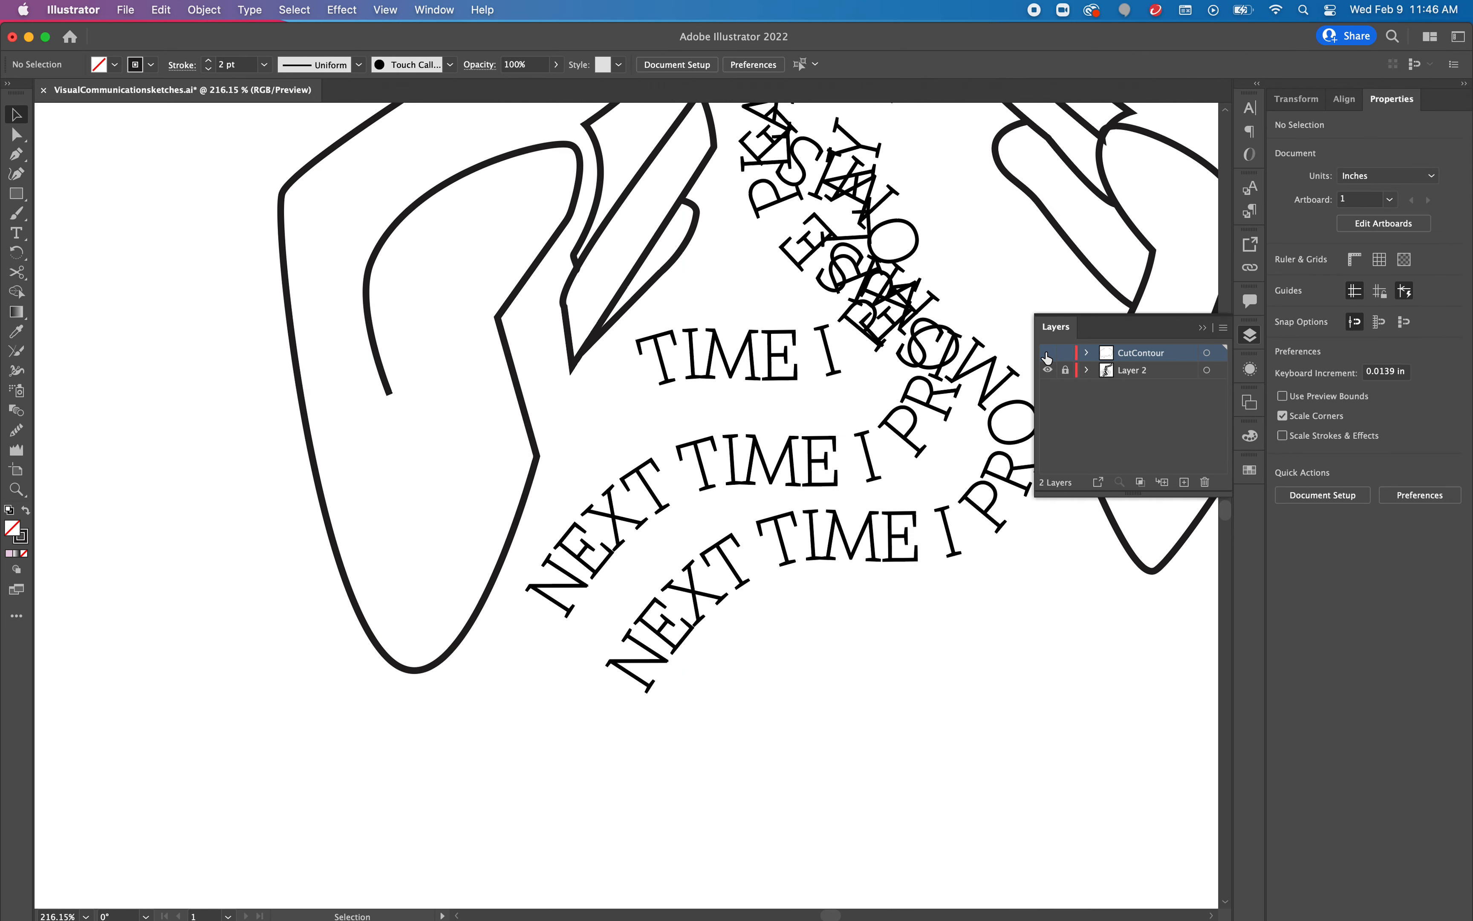
left_click(1047, 354)
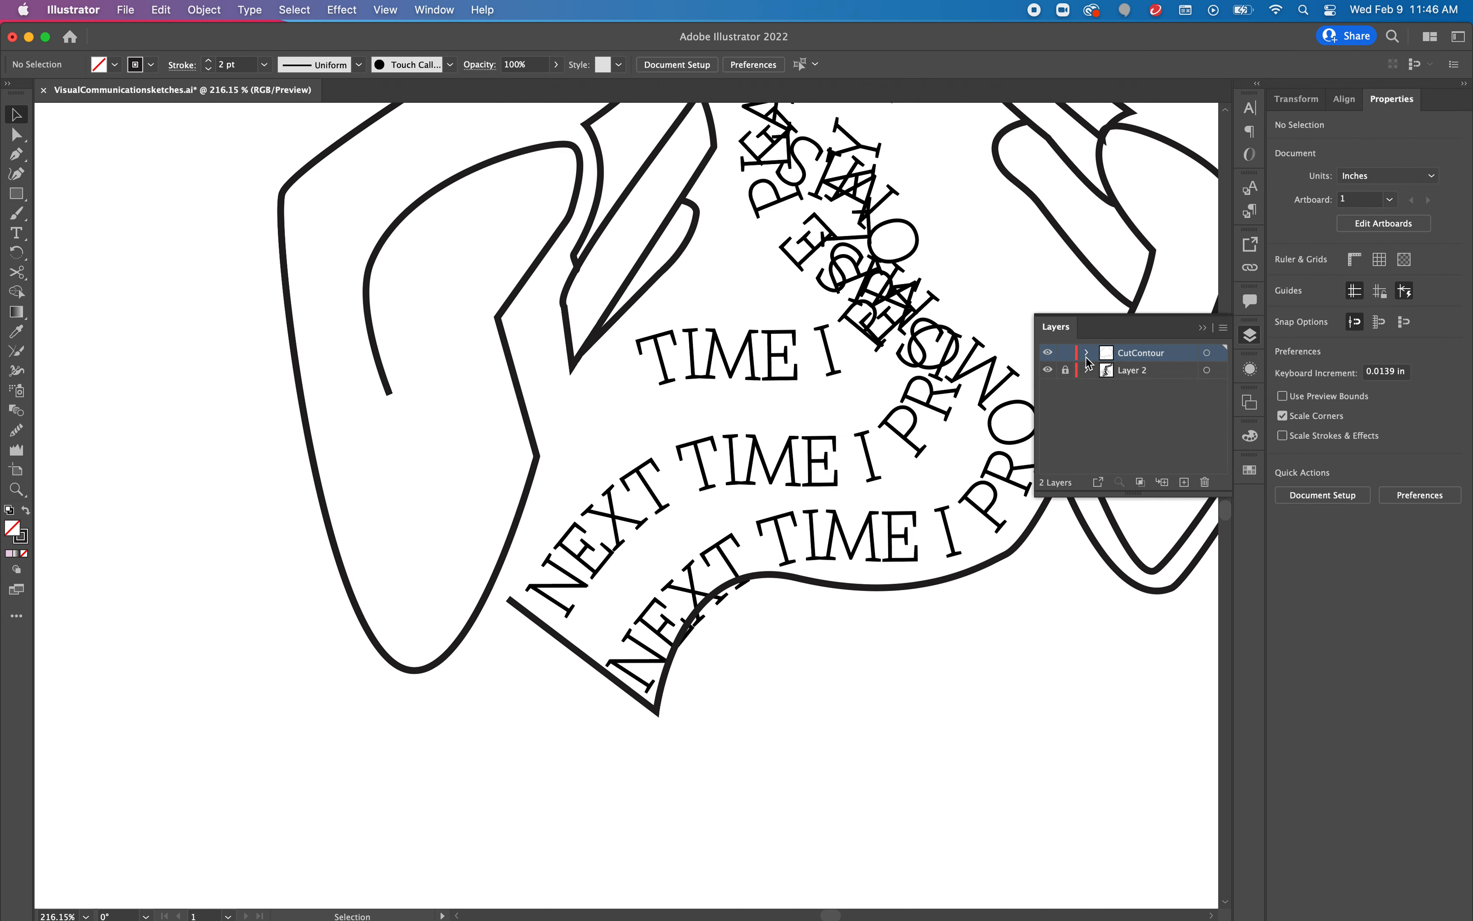
Offset the left-hand contour line by 0.04 in with Miter joins and a miter limit of 4.
left_click(319, 486)
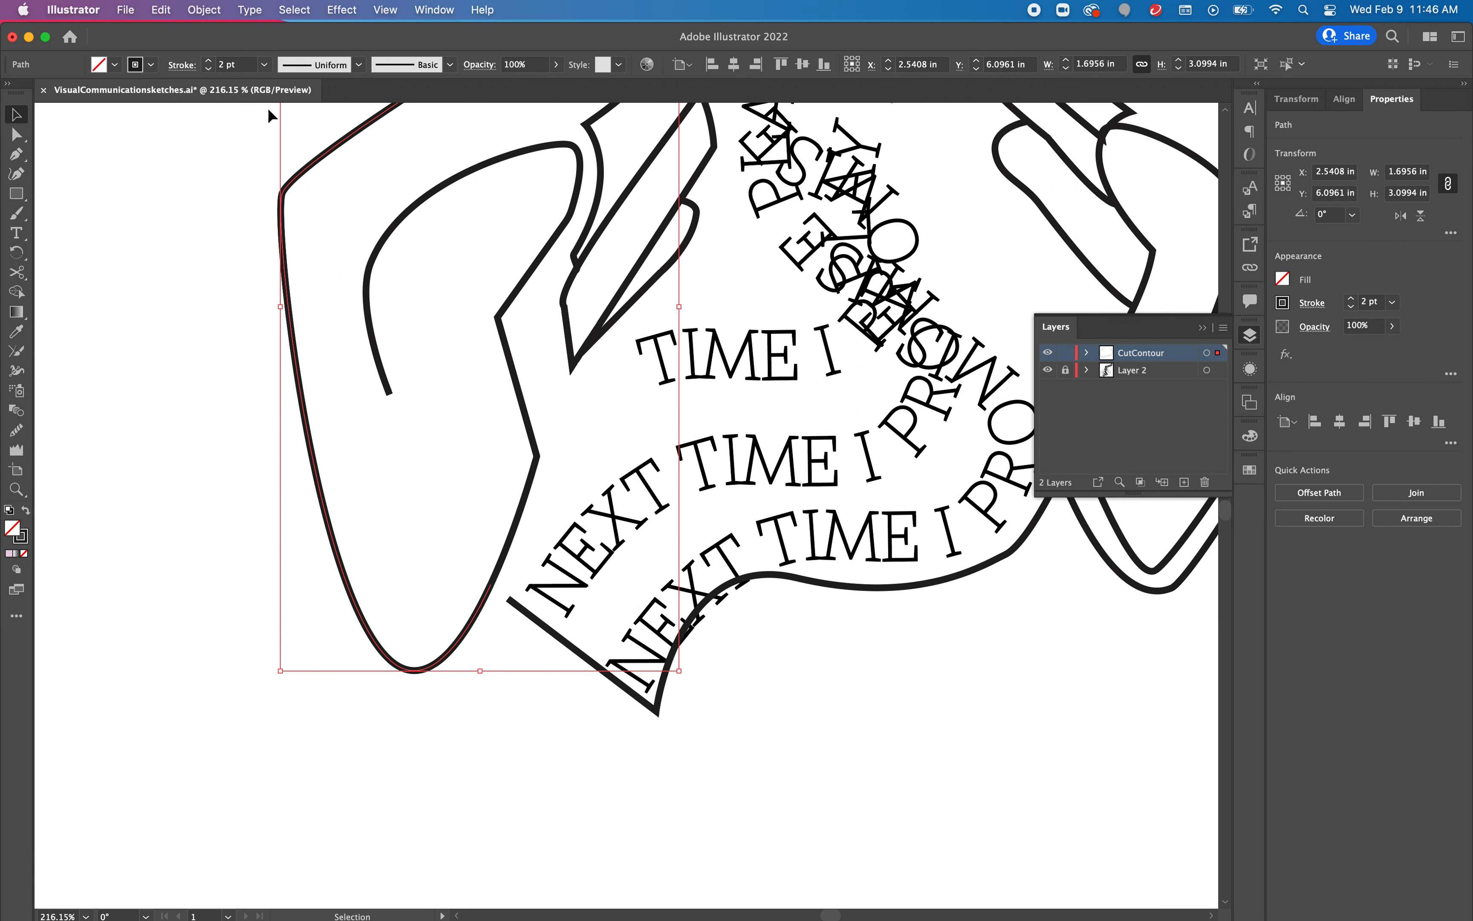
left_click(205, 9)
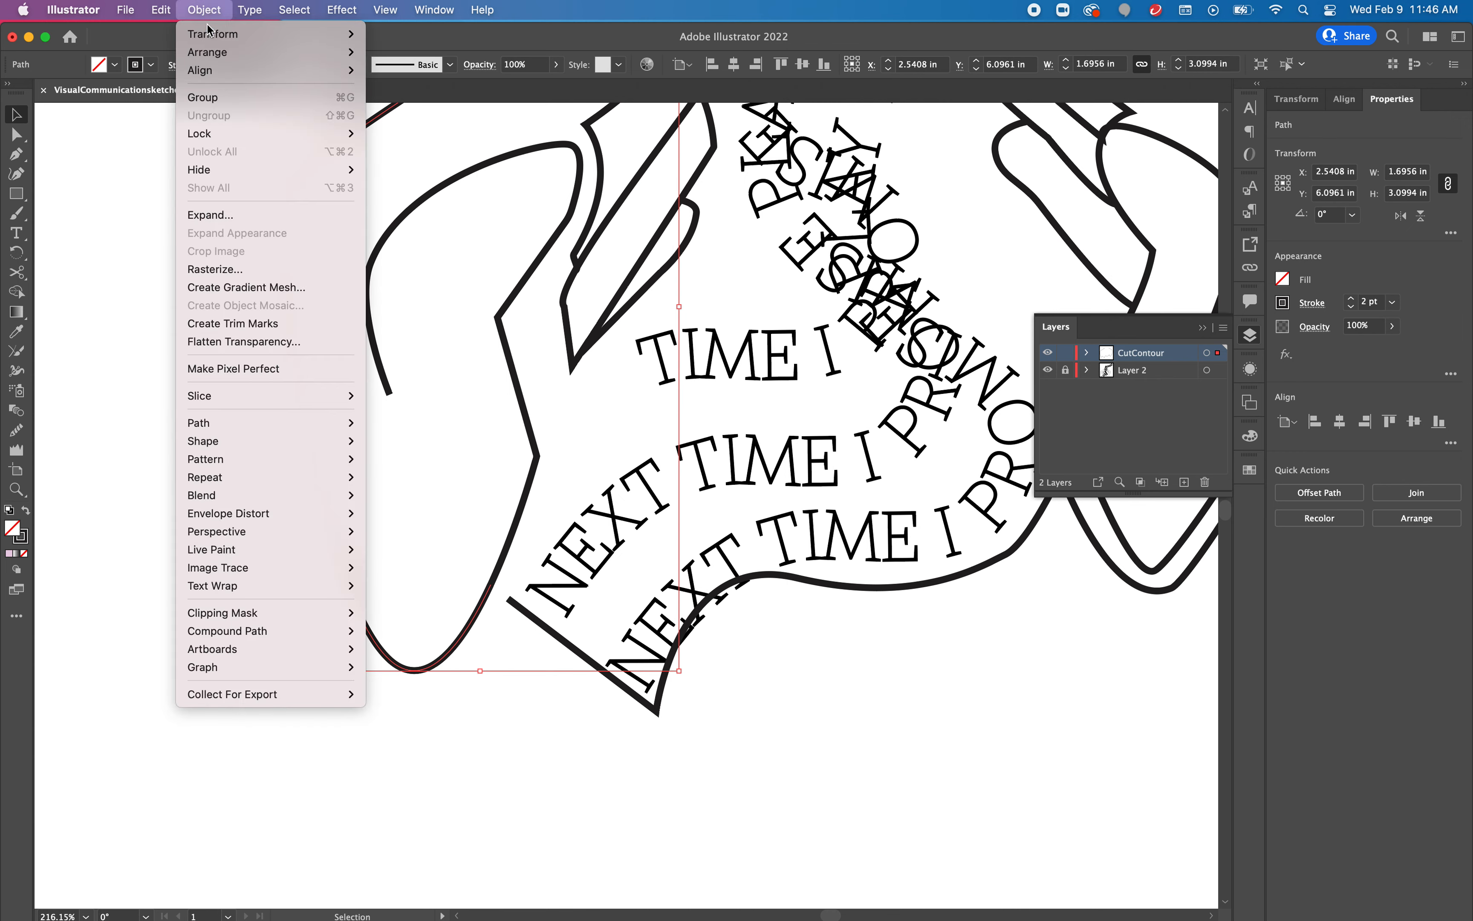
mouse_move(283, 428)
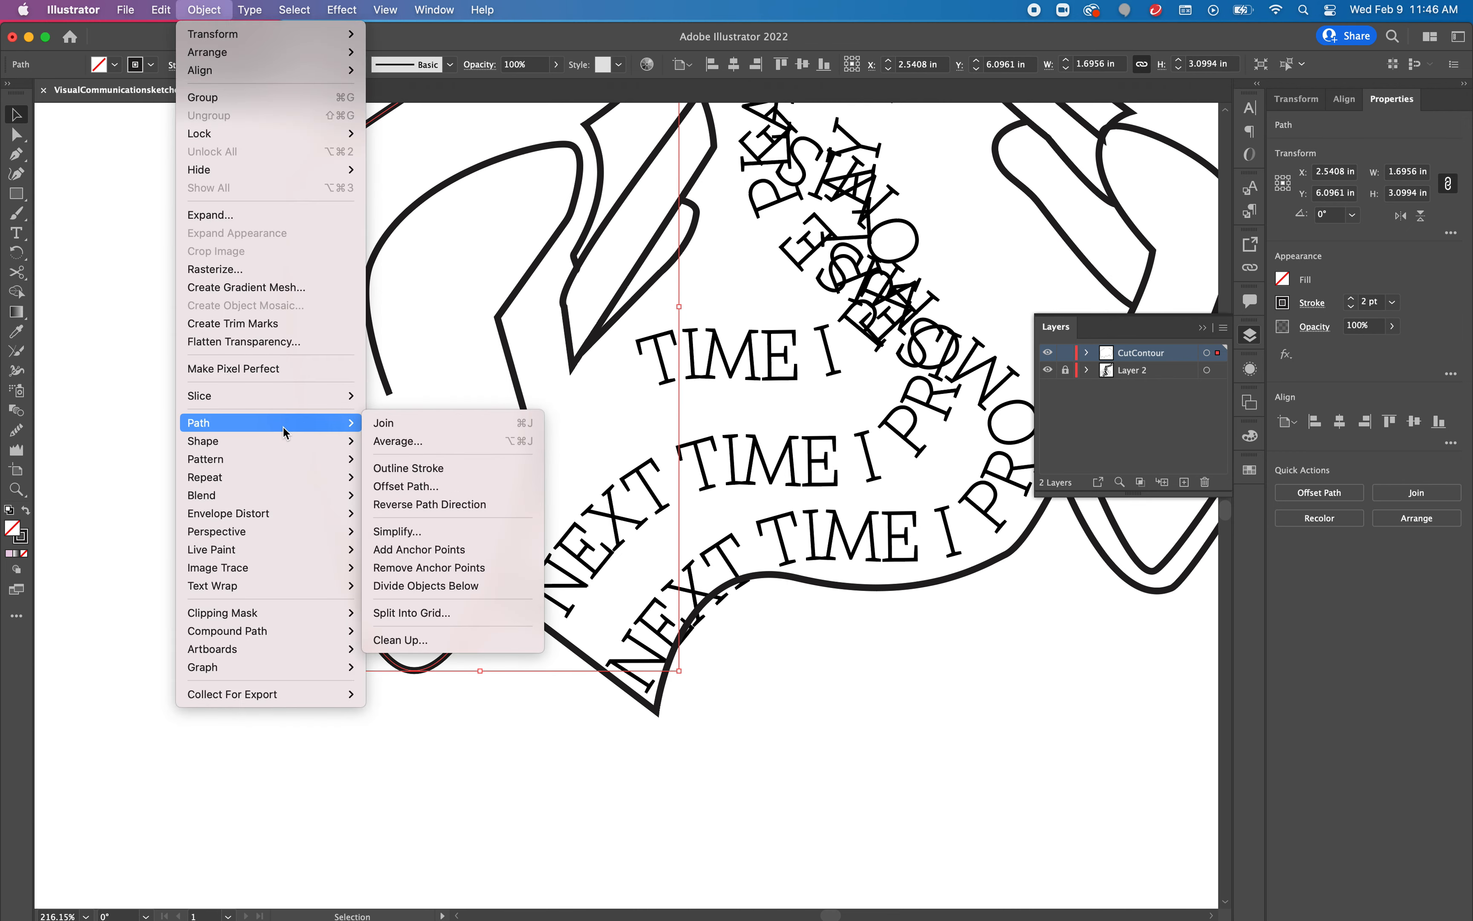
left_click(449, 490)
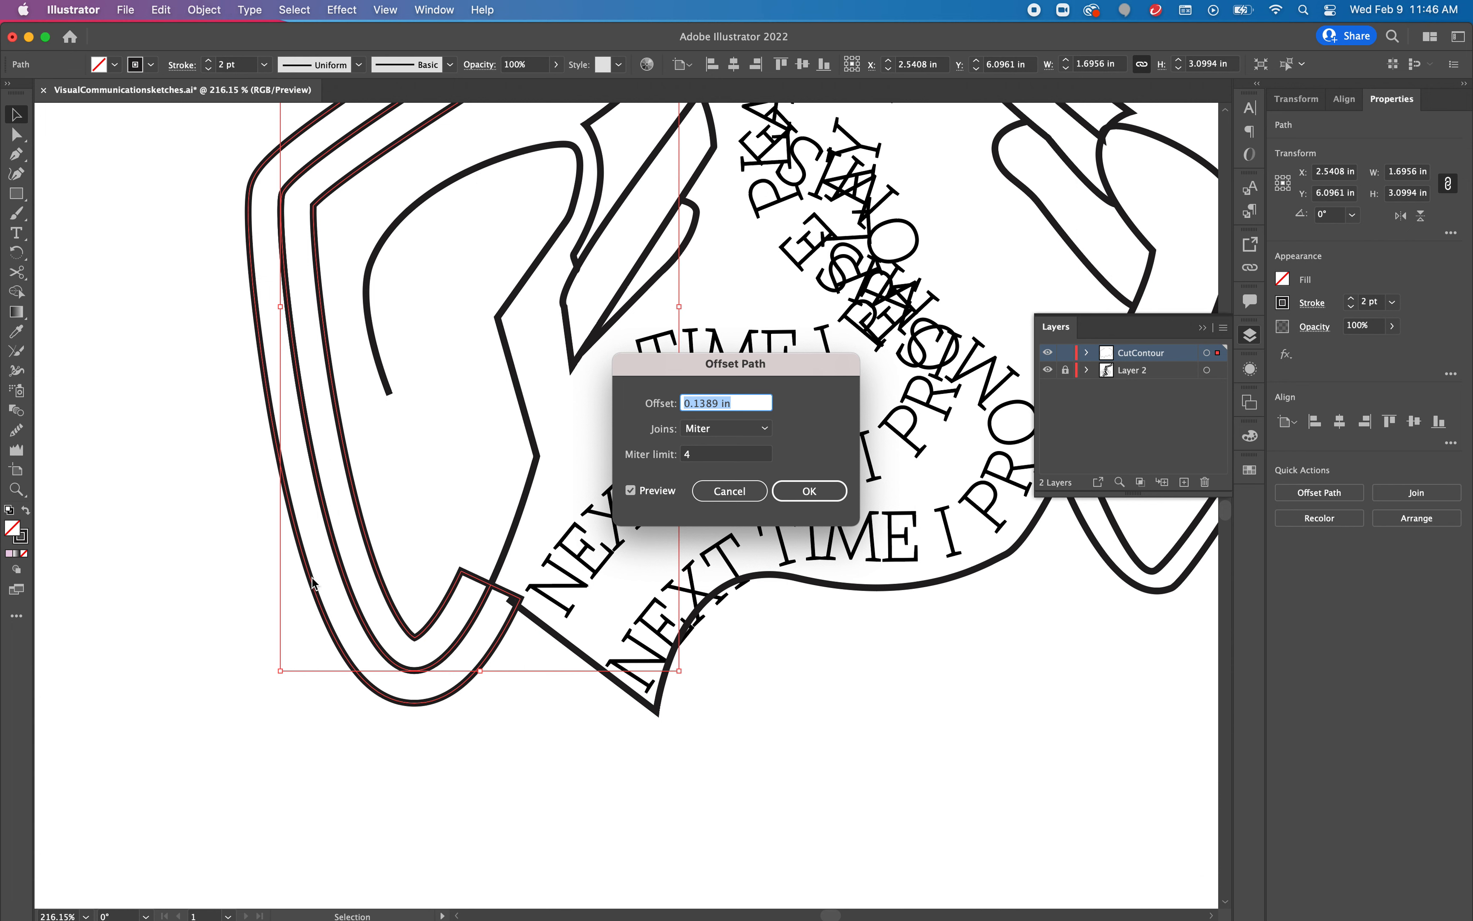
left_click(718, 402)
key("Tab")
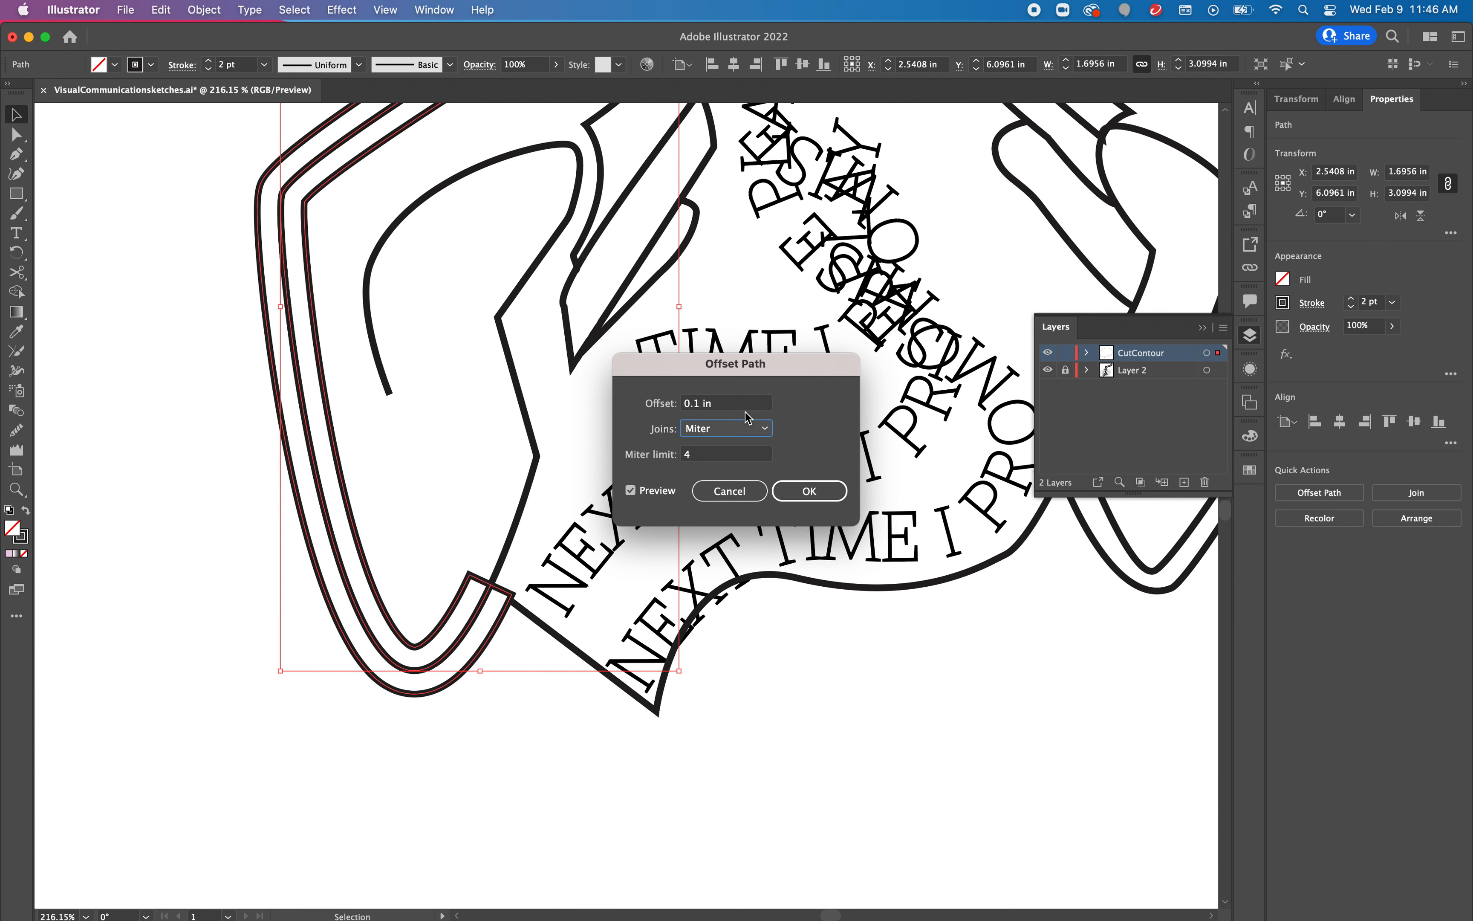
left_click(696, 405)
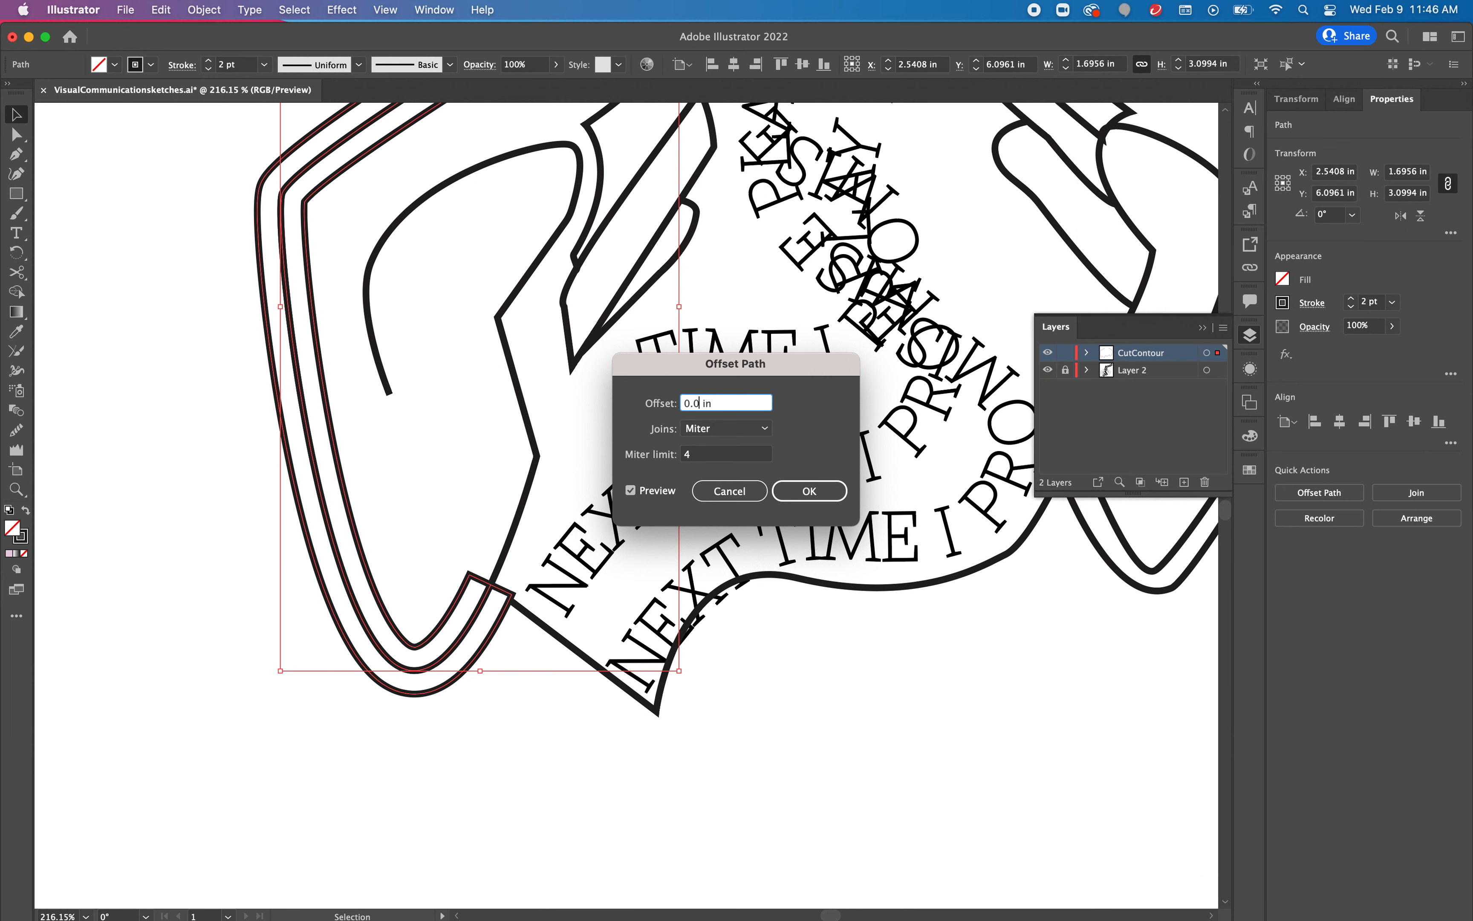
key("Tab")
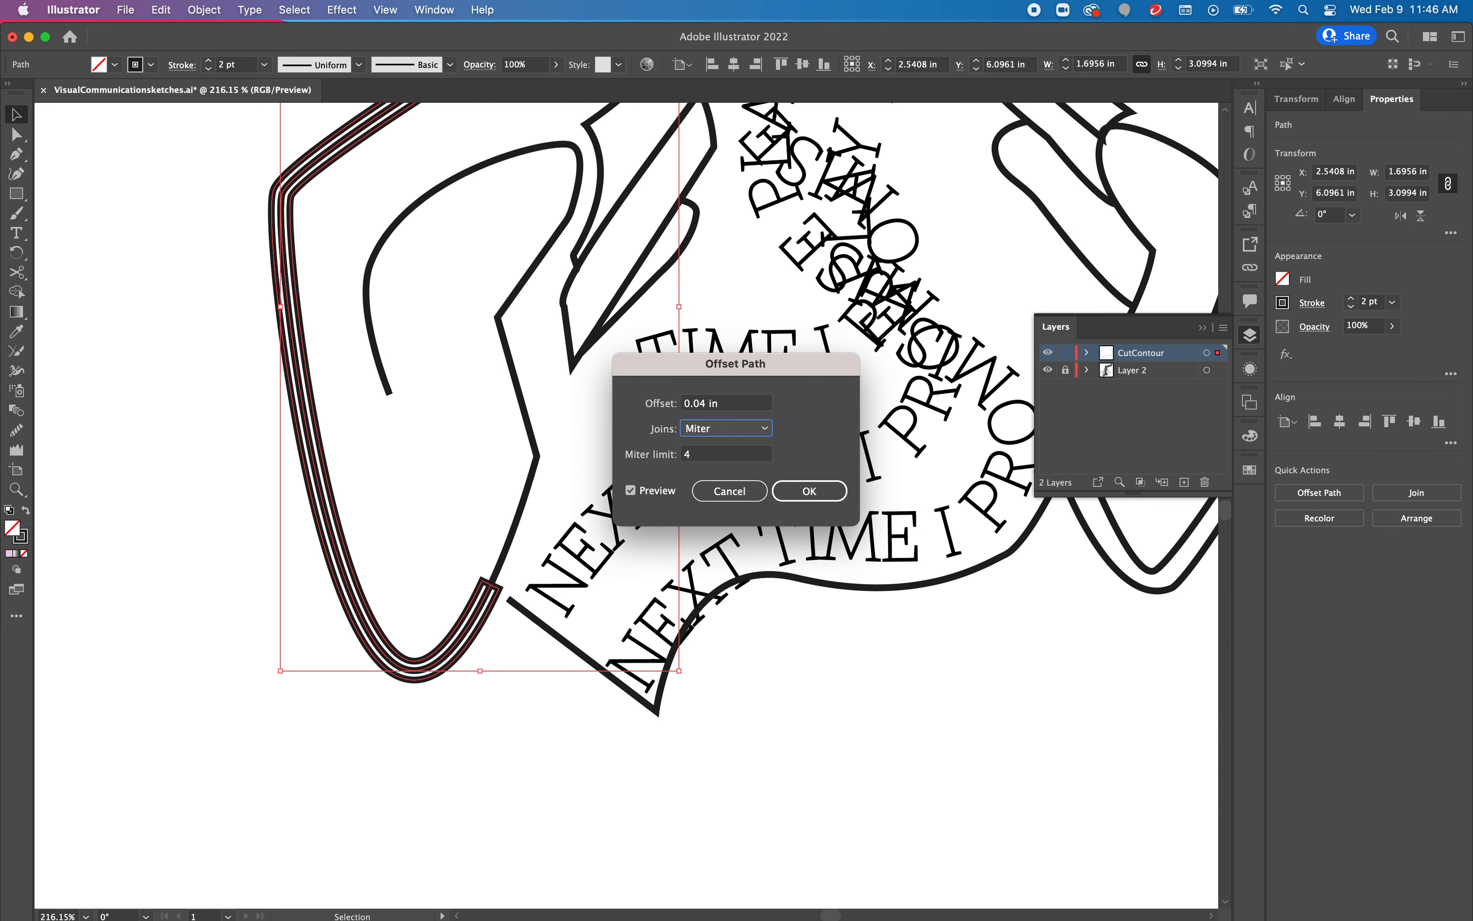
left_click(804, 497)
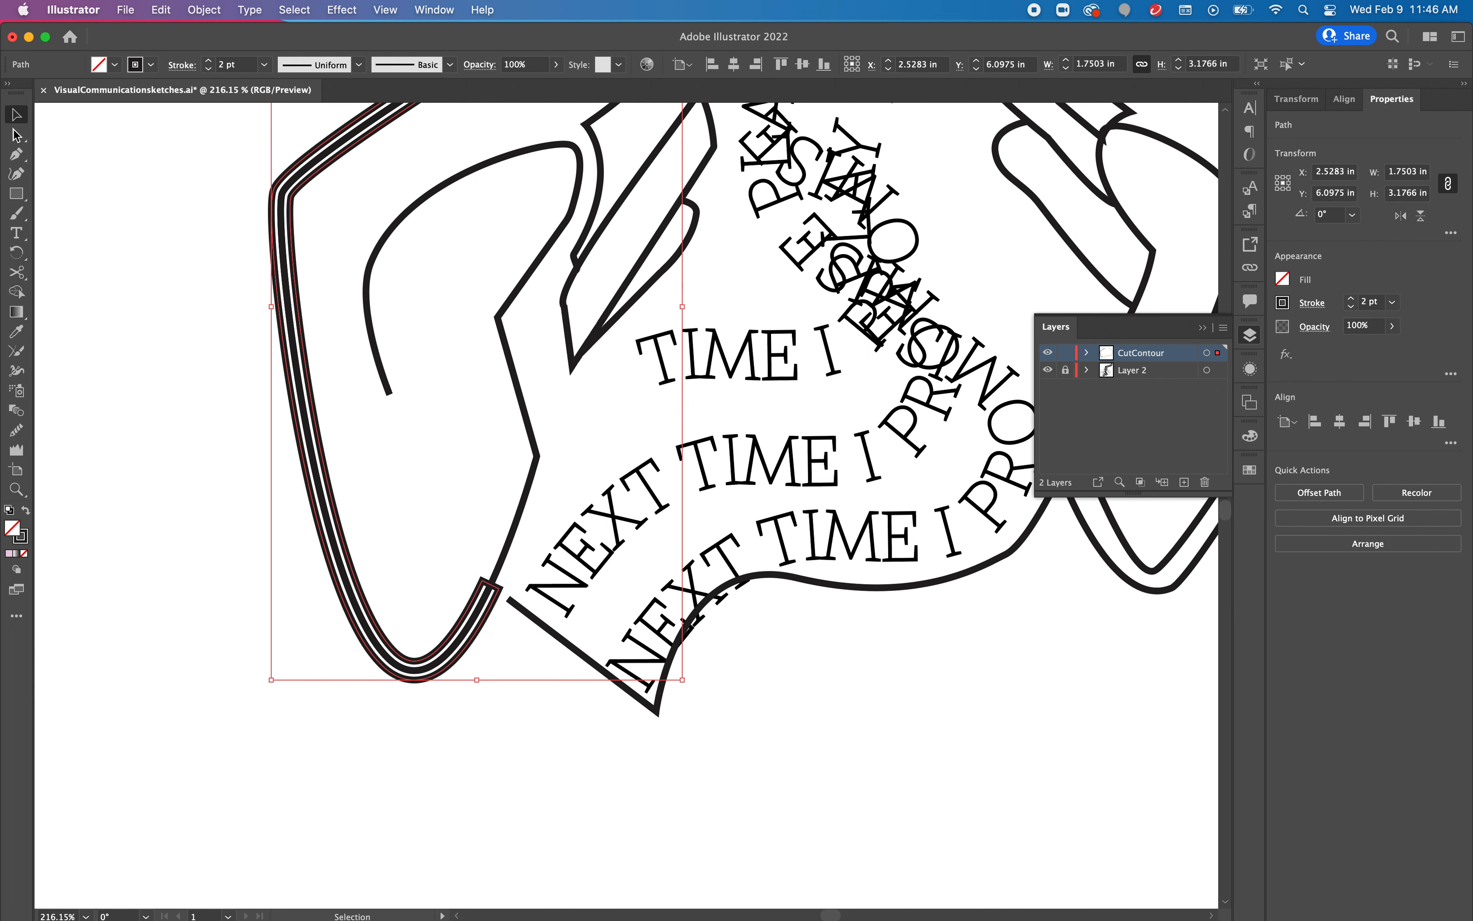
Cut the left-hand offset path with the Scissors tool at its lower inner corner and at the fingertip, and delete its inner side.
left_click(18, 135)
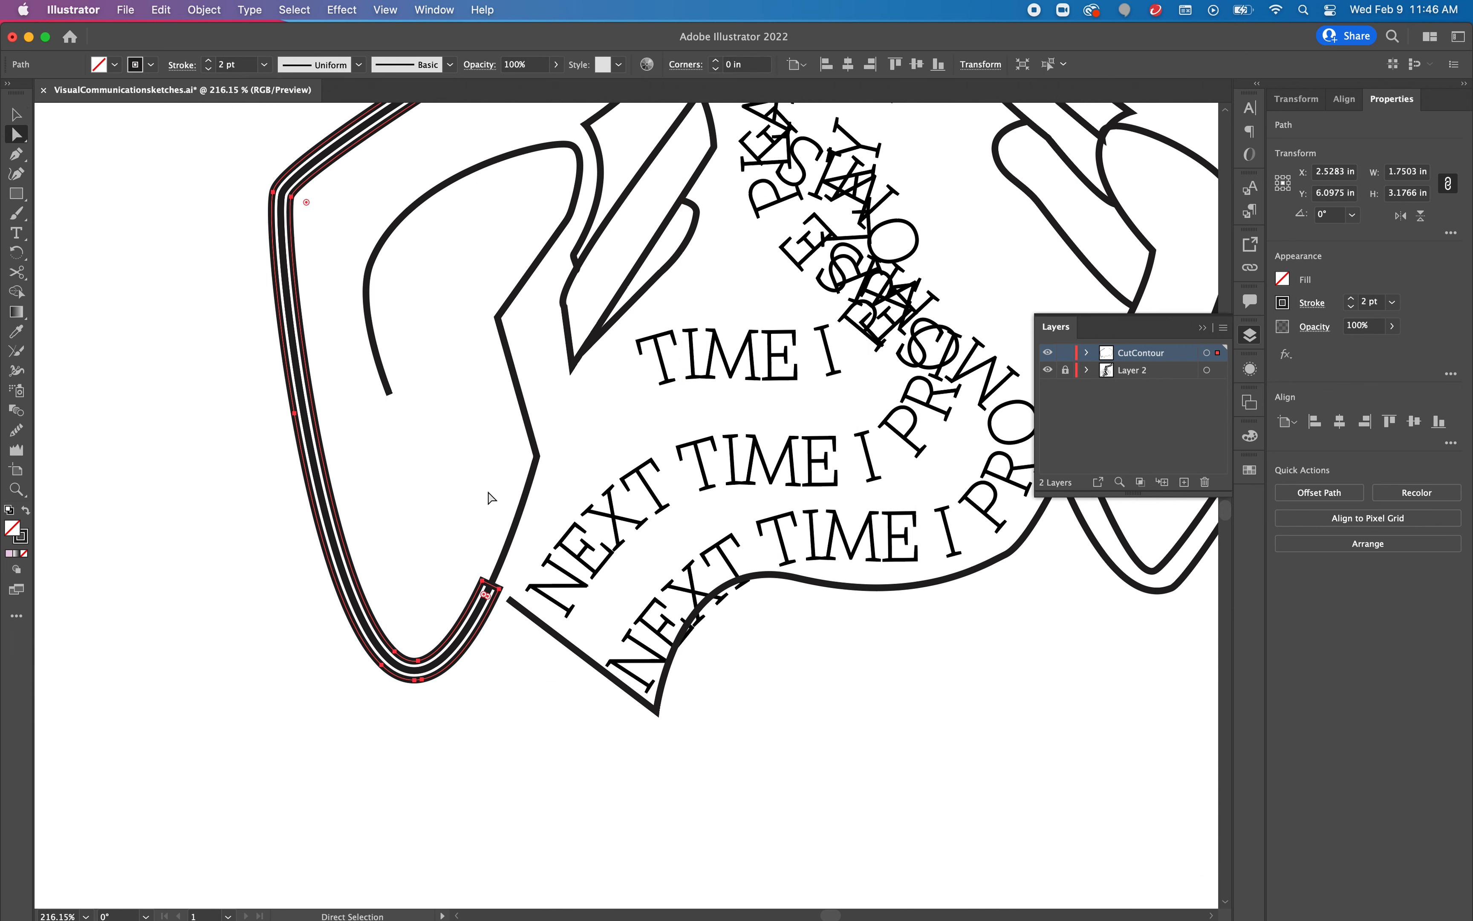
left_click(473, 498)
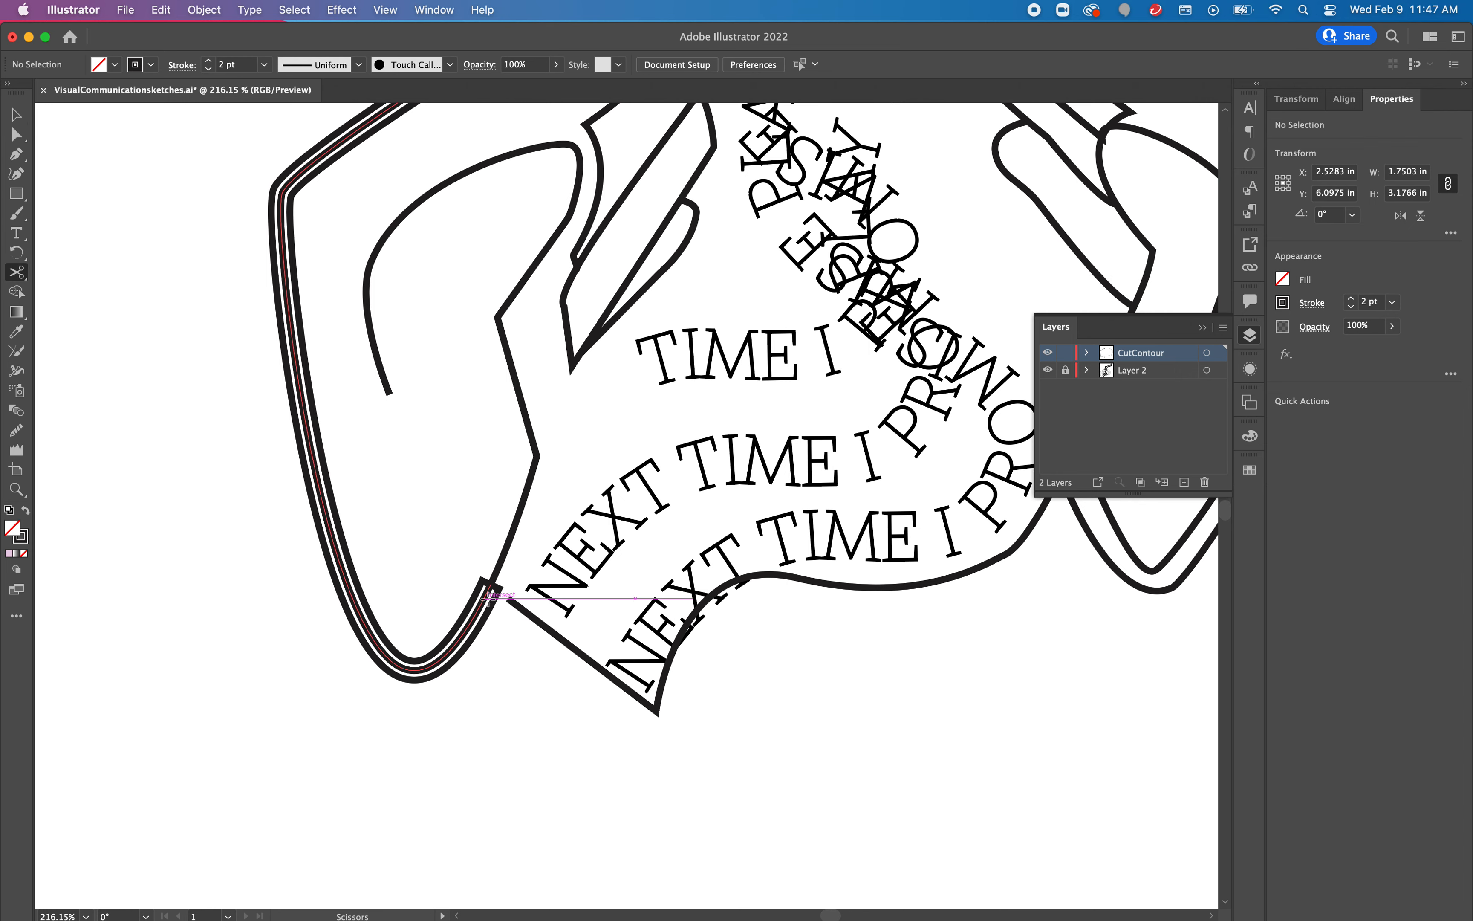
key("c")
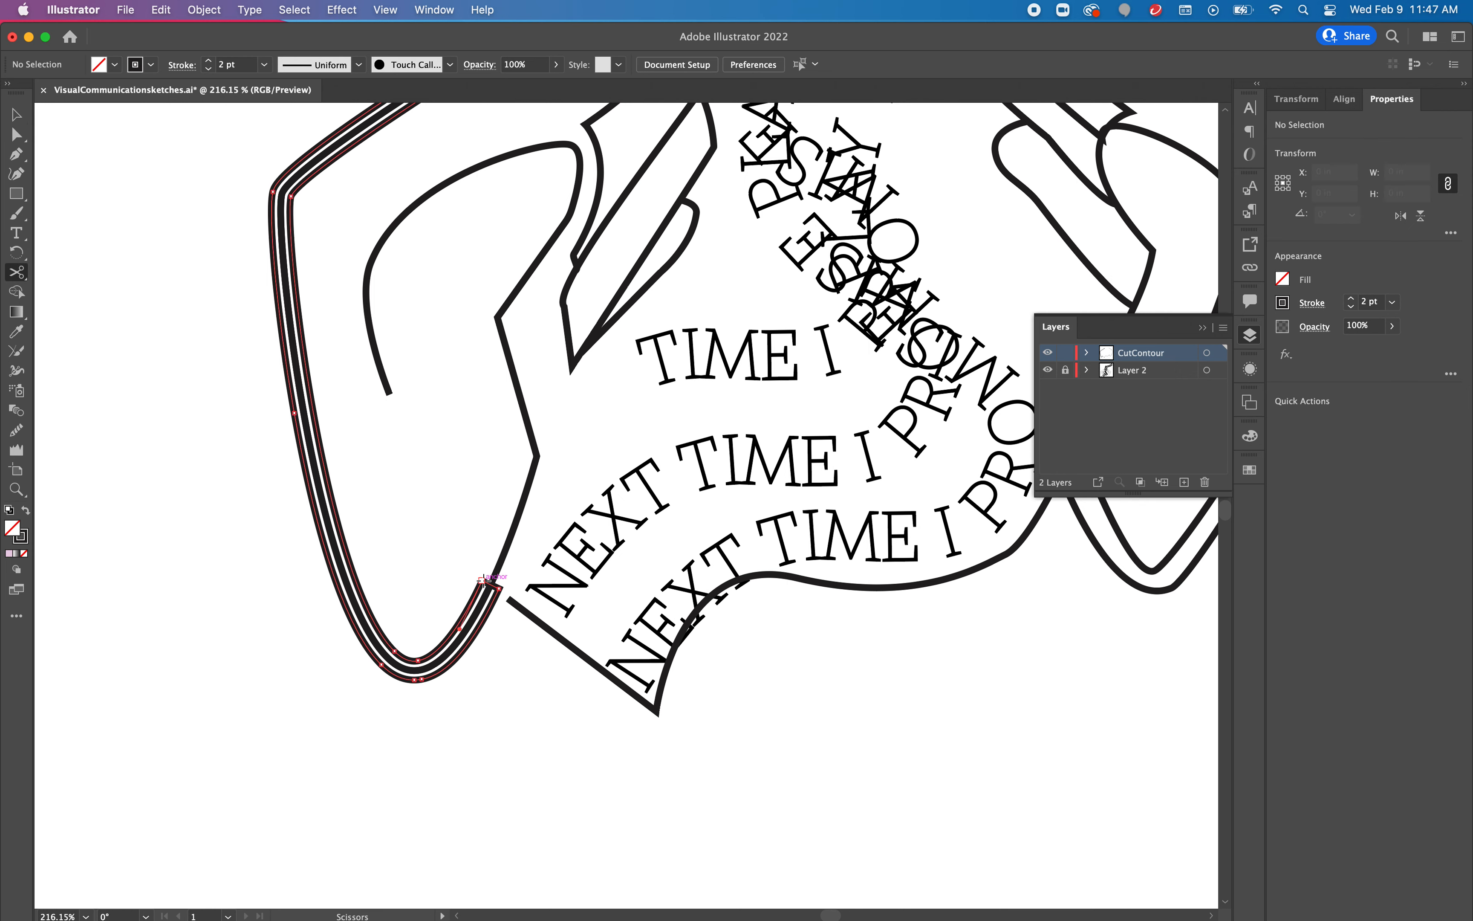
left_click(483, 579)
scroll(523, 488, "up", 10)
scroll(524, 487, "right", 4)
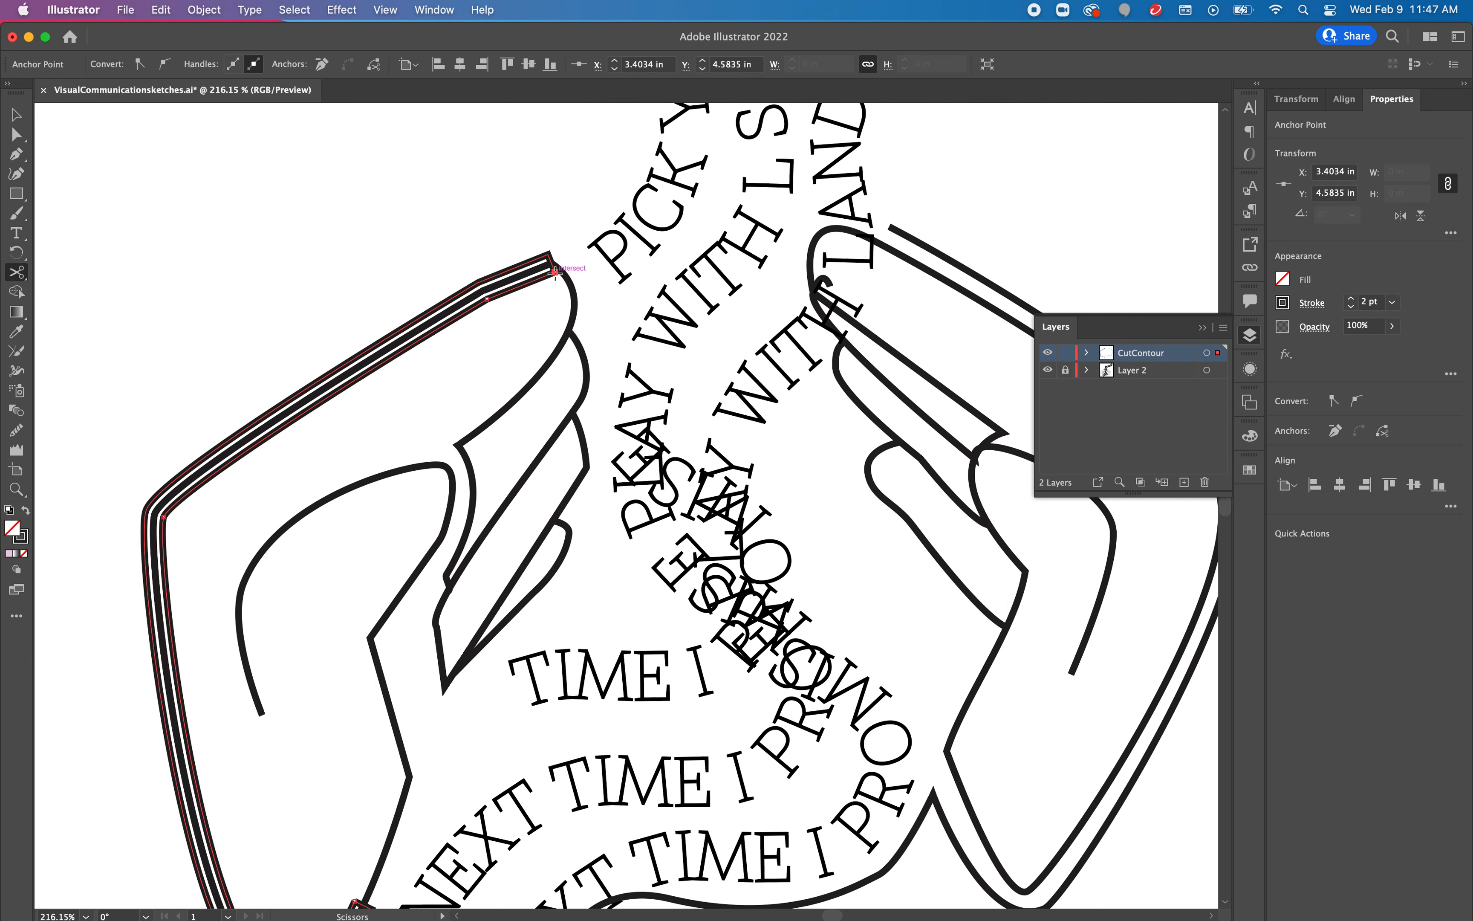
key("Delete")
key("Delete")
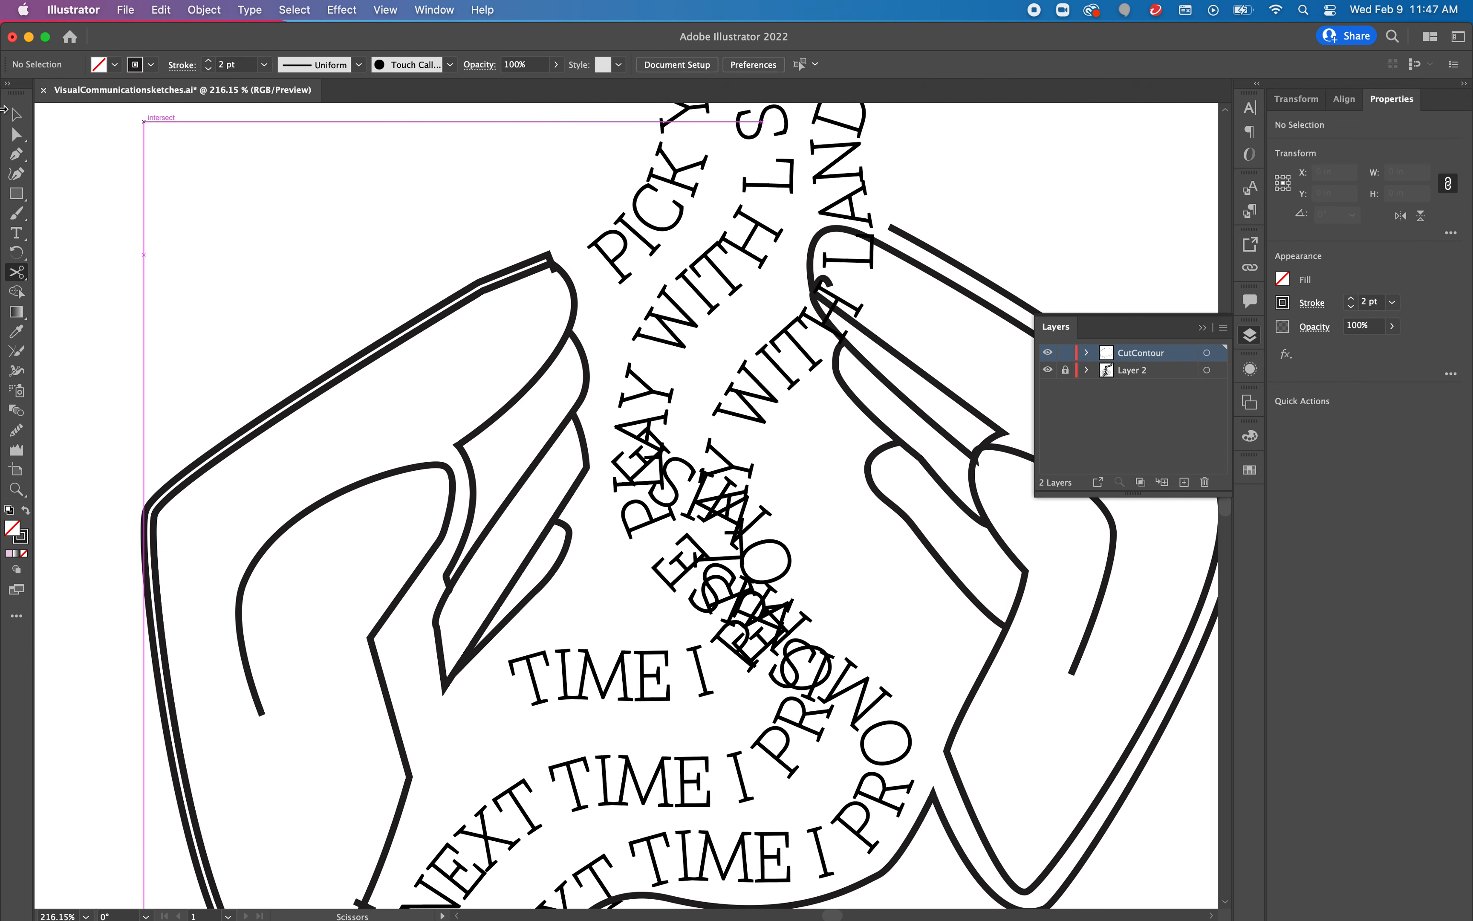
Move the lower end anchor of the left hand's outer offset line onto the open end of the contour beneath the lettering.
left_click(17, 133)
scroll(444, 426, "down", 10)
scroll(445, 427, "left", 2)
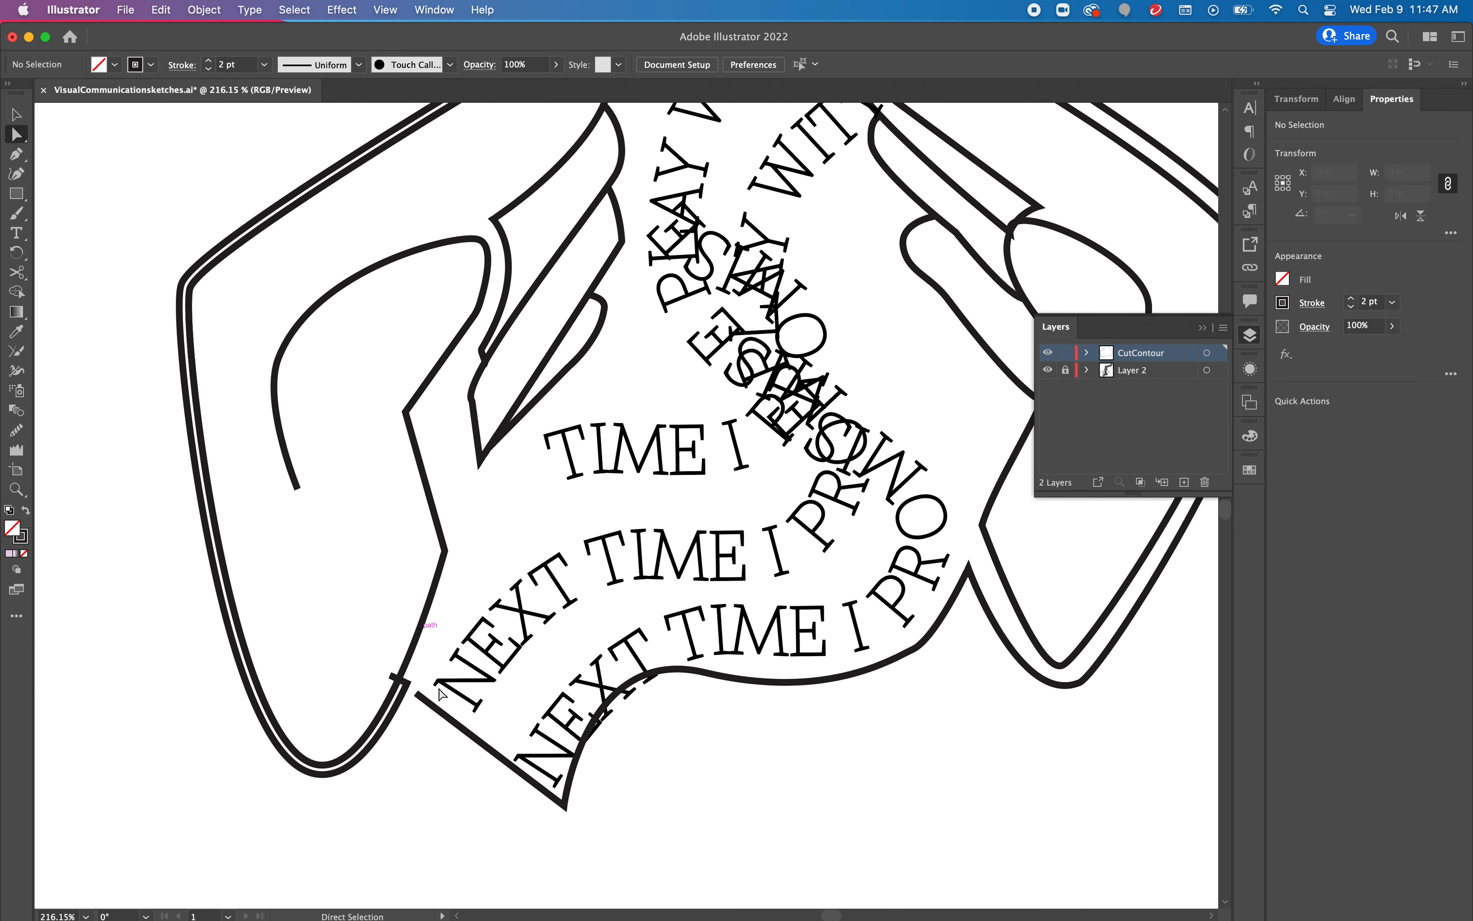
left_click(392, 677)
left_click_drag(394, 681, 424, 701)
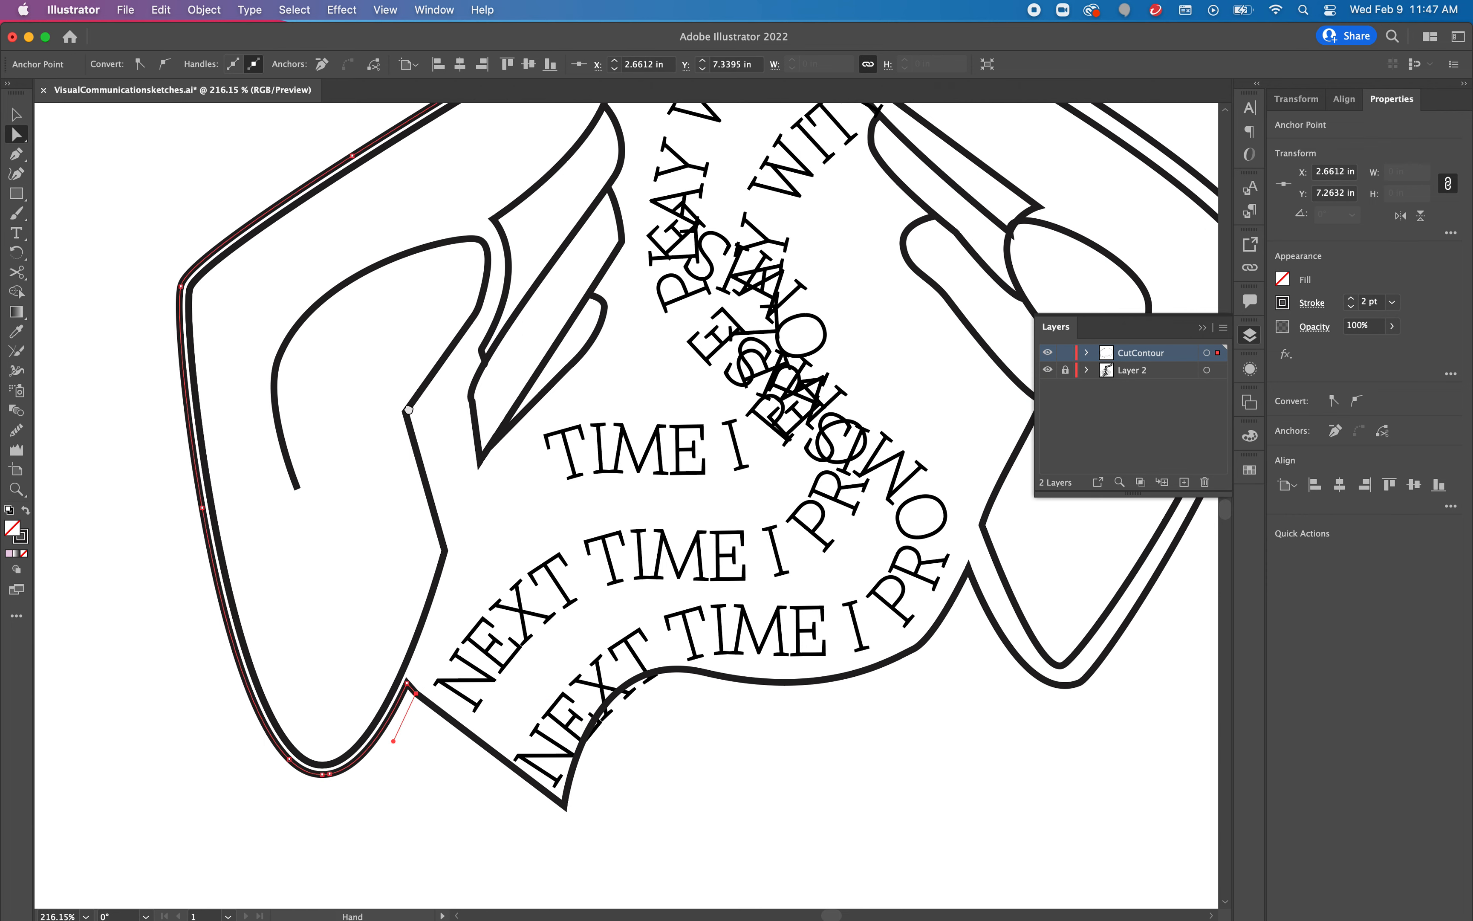
Round the left-hand contour's fingertip corner by about 0.10 in and pull its end anchor outward towards the lettering.
scroll(414, 390, "up", 5)
scroll(414, 389, "right", 2)
mouse_move(467, 357)
left_mouse_down()
mouse_move(498, 340)
mouse_move(456, 328)
mouse_move(457, 360)
left_mouse_up()
left_click(476, 334)
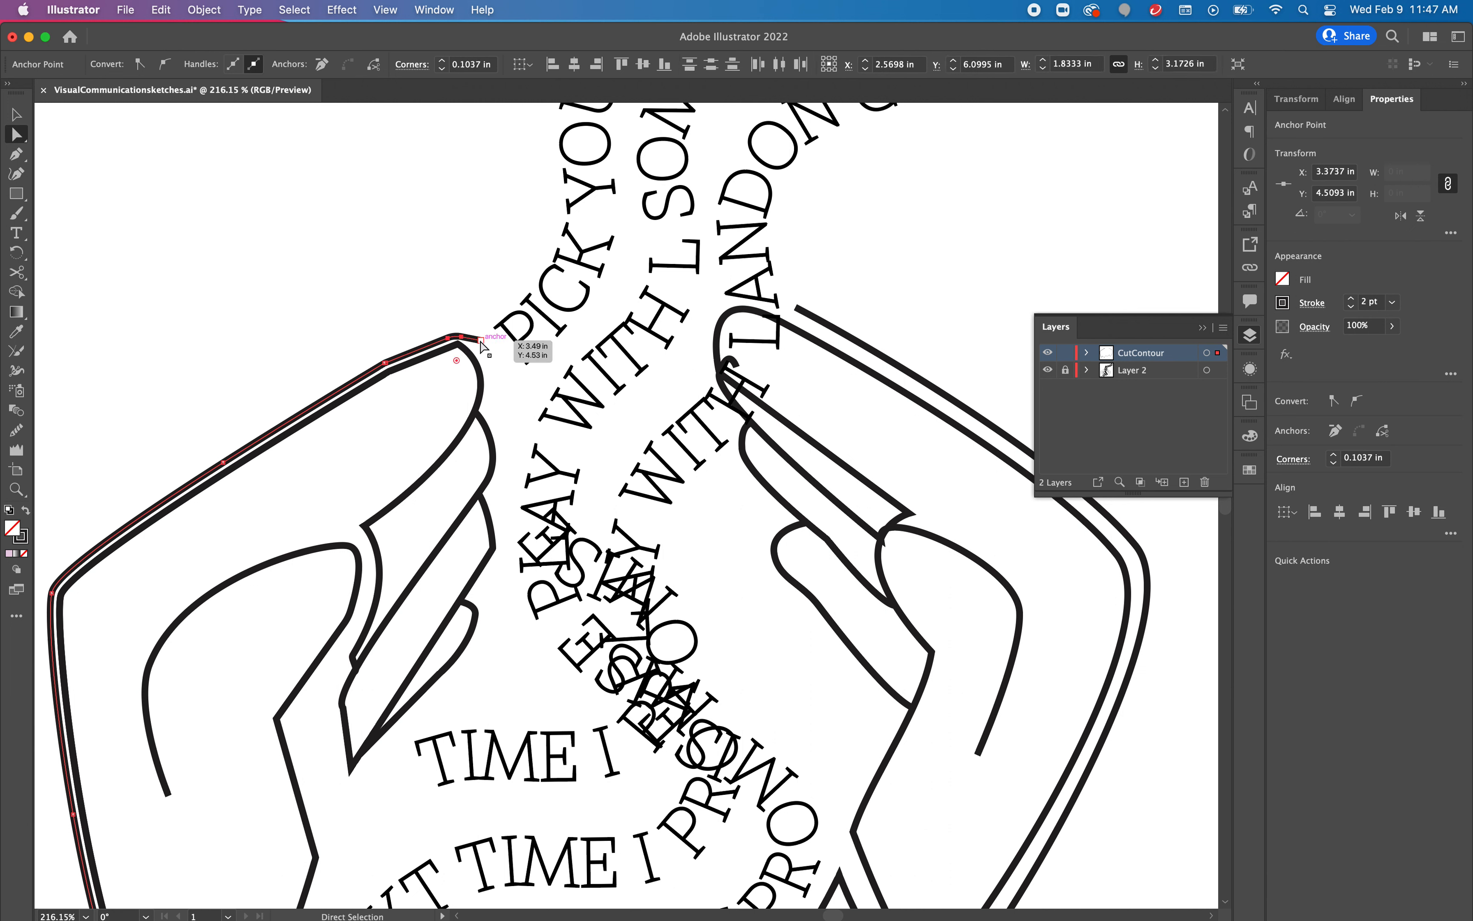
key("p")
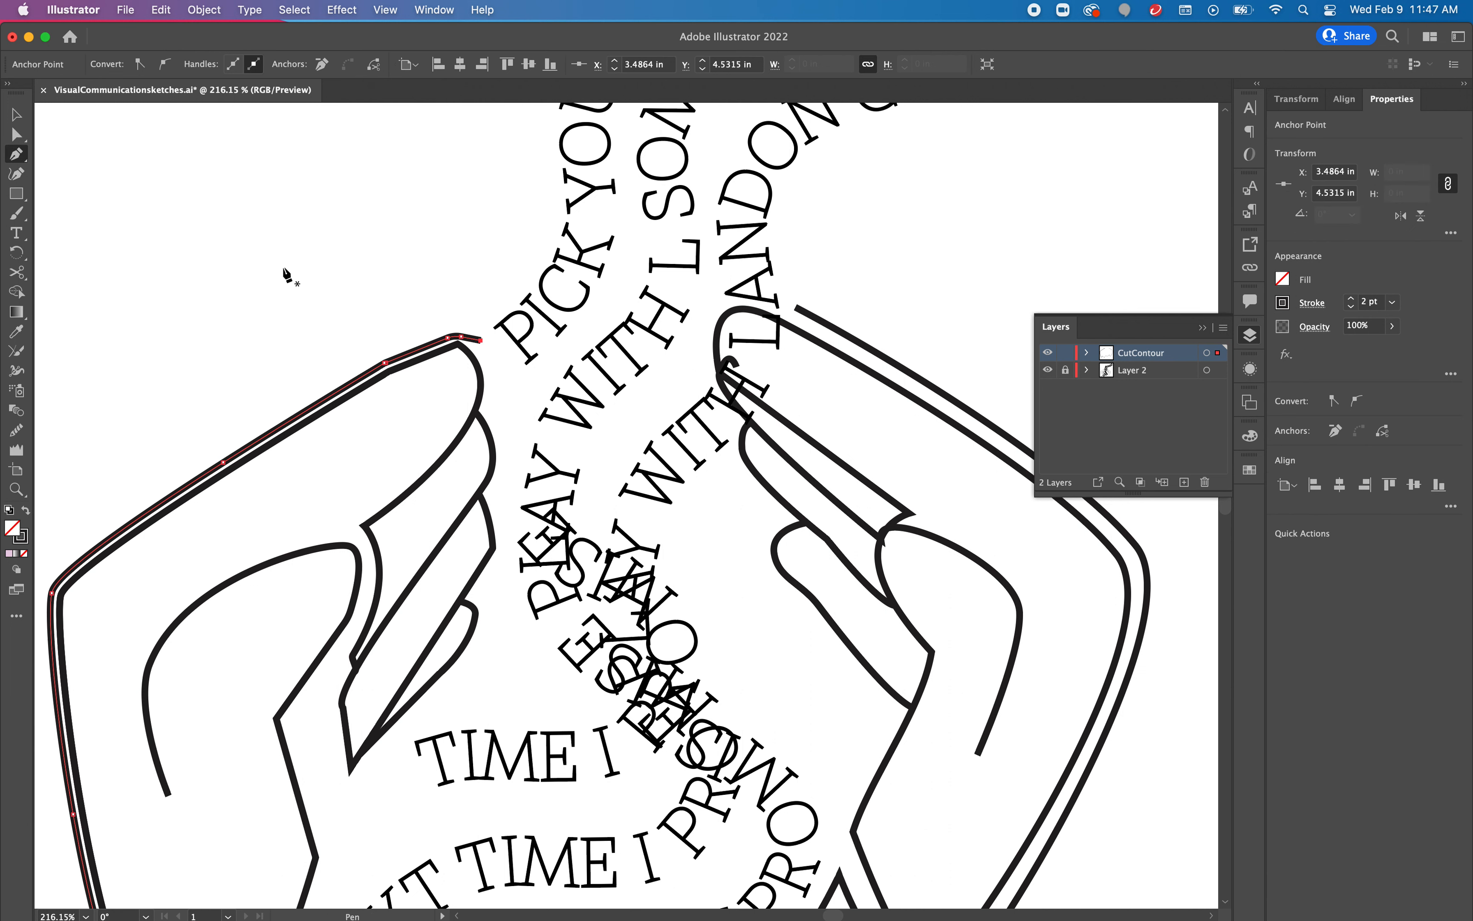
Extend the contour with the Pen tool from the left fingertip up along "PICK YOU UP." and around its final period.
left_click(481, 339)
left_click(484, 323)
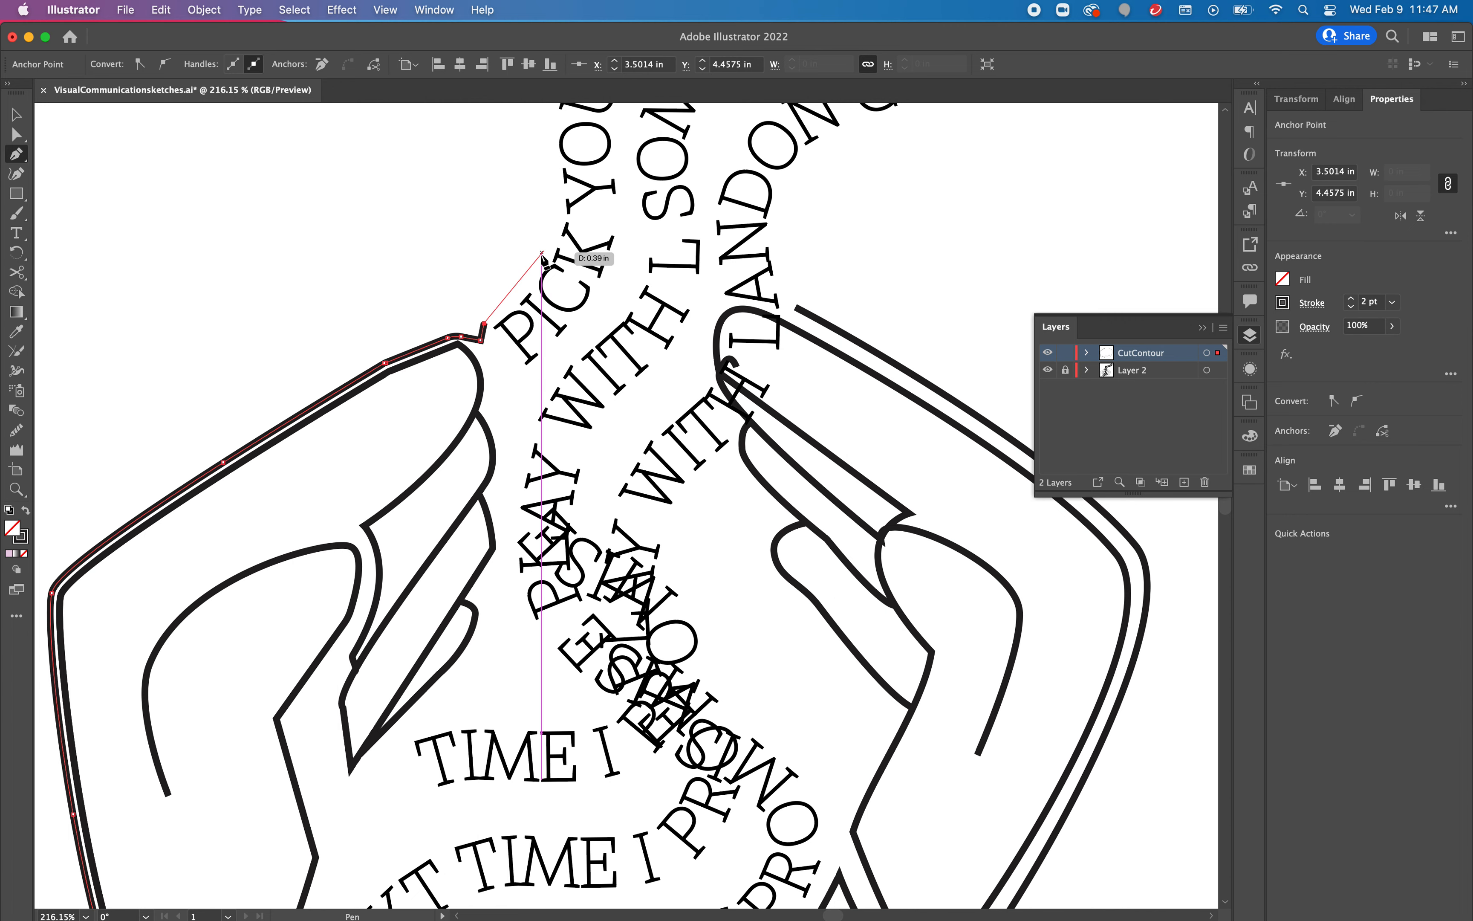
left_click_drag(538, 262, 483, 557)
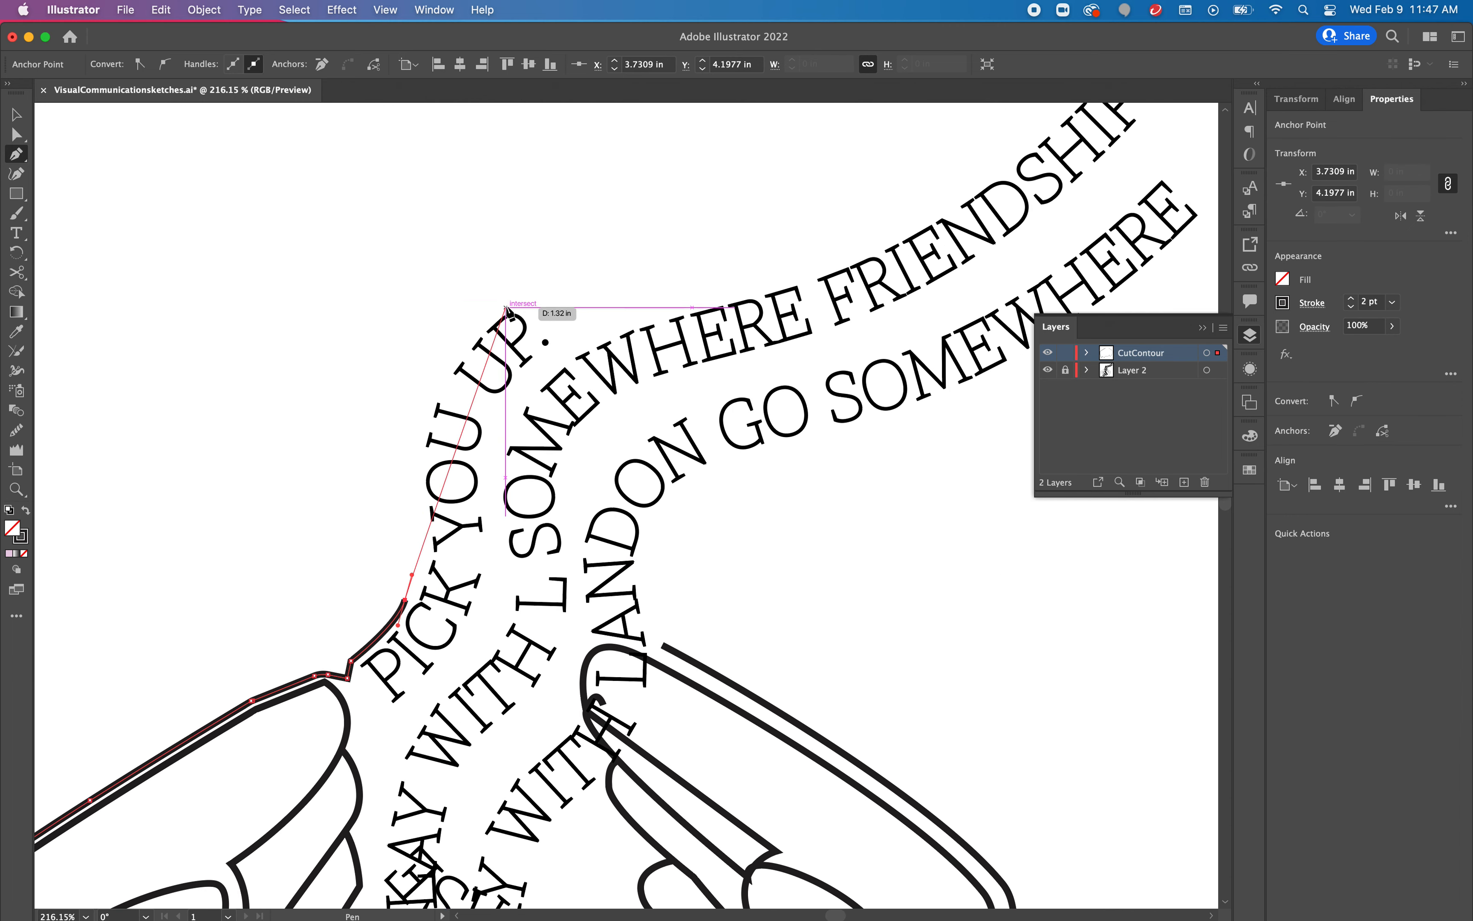
left_click_drag(506, 309, 640, 240)
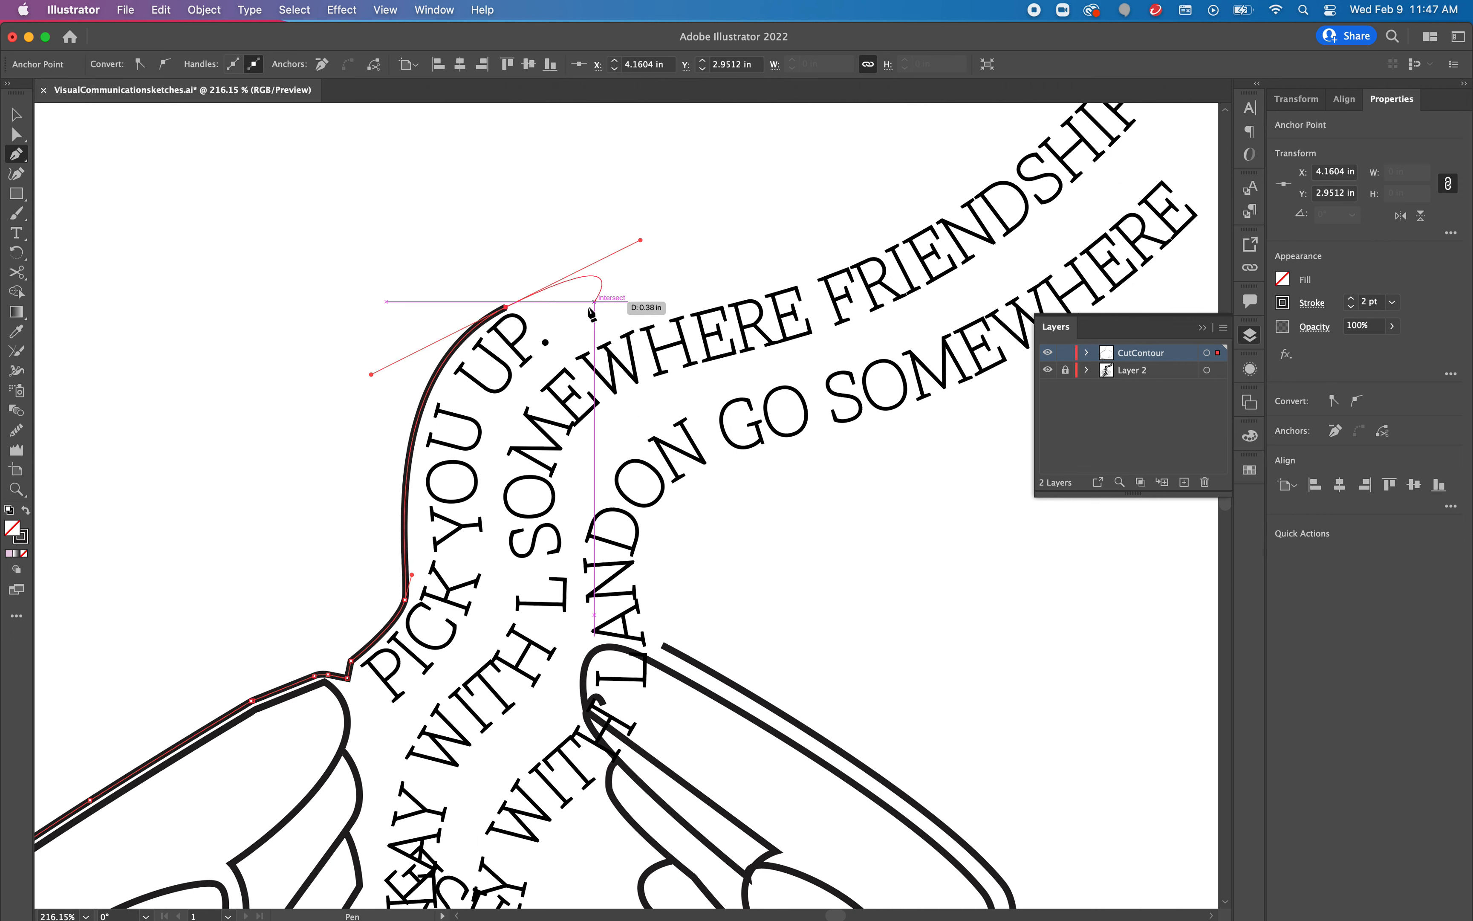
left_click(560, 342)
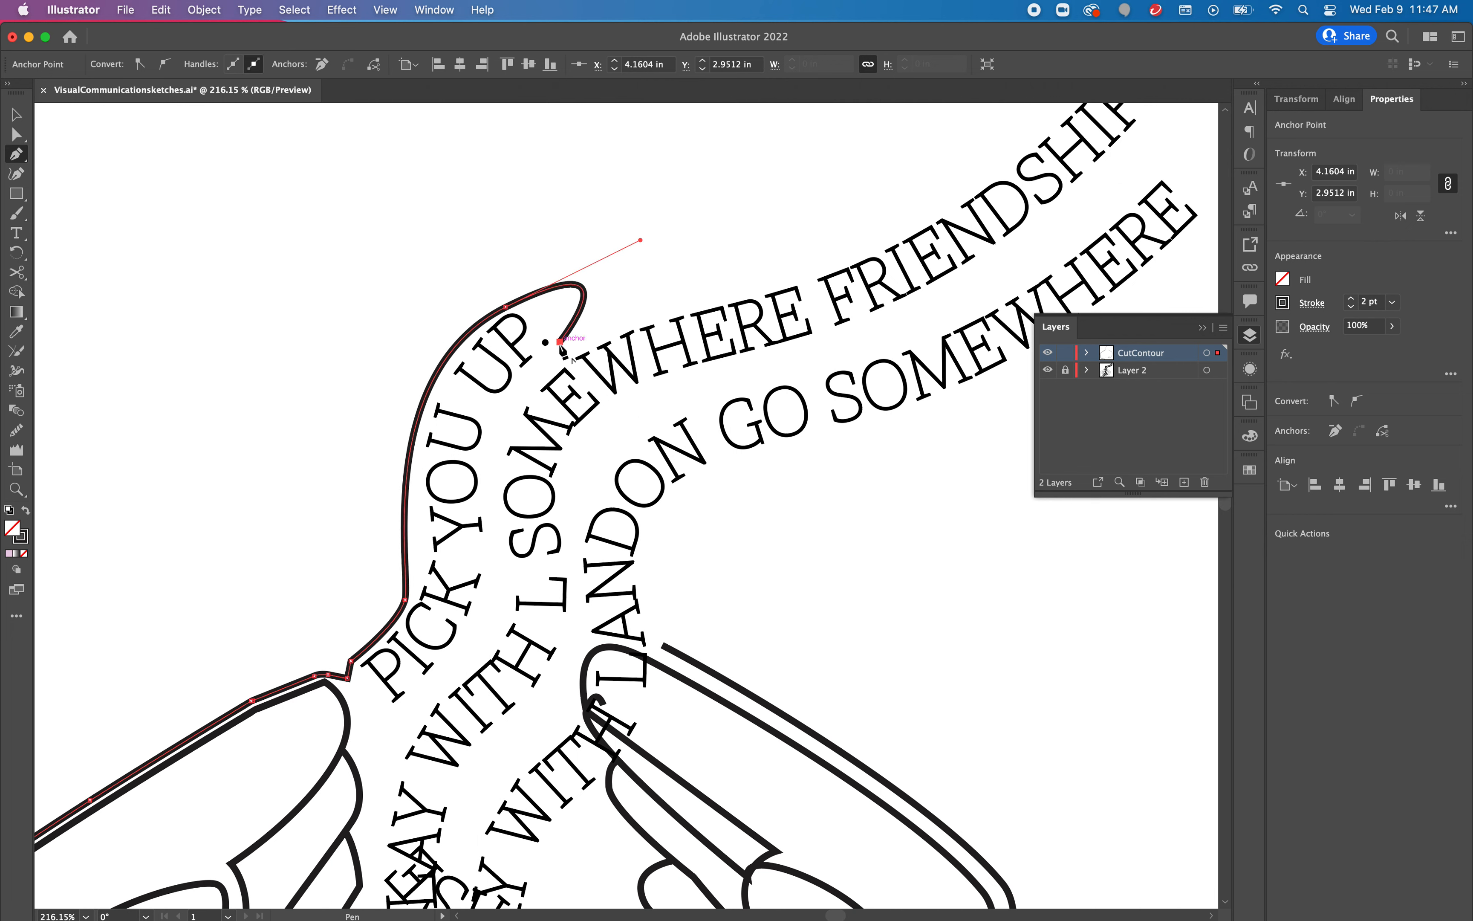
Continue the contour along the upper edge of "SOMEWHERE FRIENDSHIP" and around the end of the lettering to the lower line's last "E".
left_click_drag(786, 273, 825, 281)
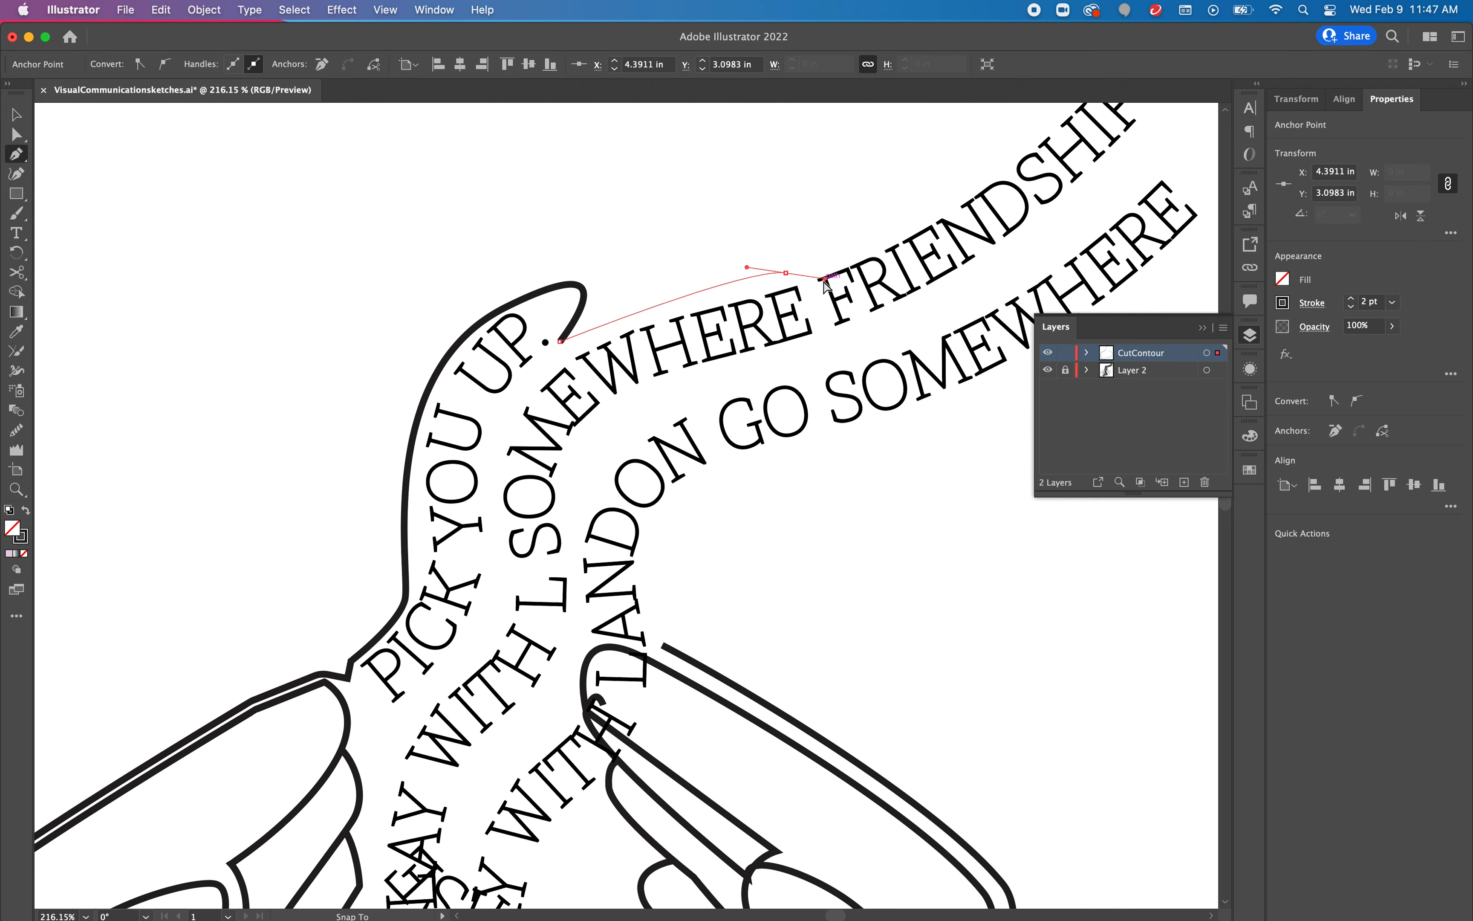
scroll(810, 268, "right", 10)
scroll(809, 268, "up", 6)
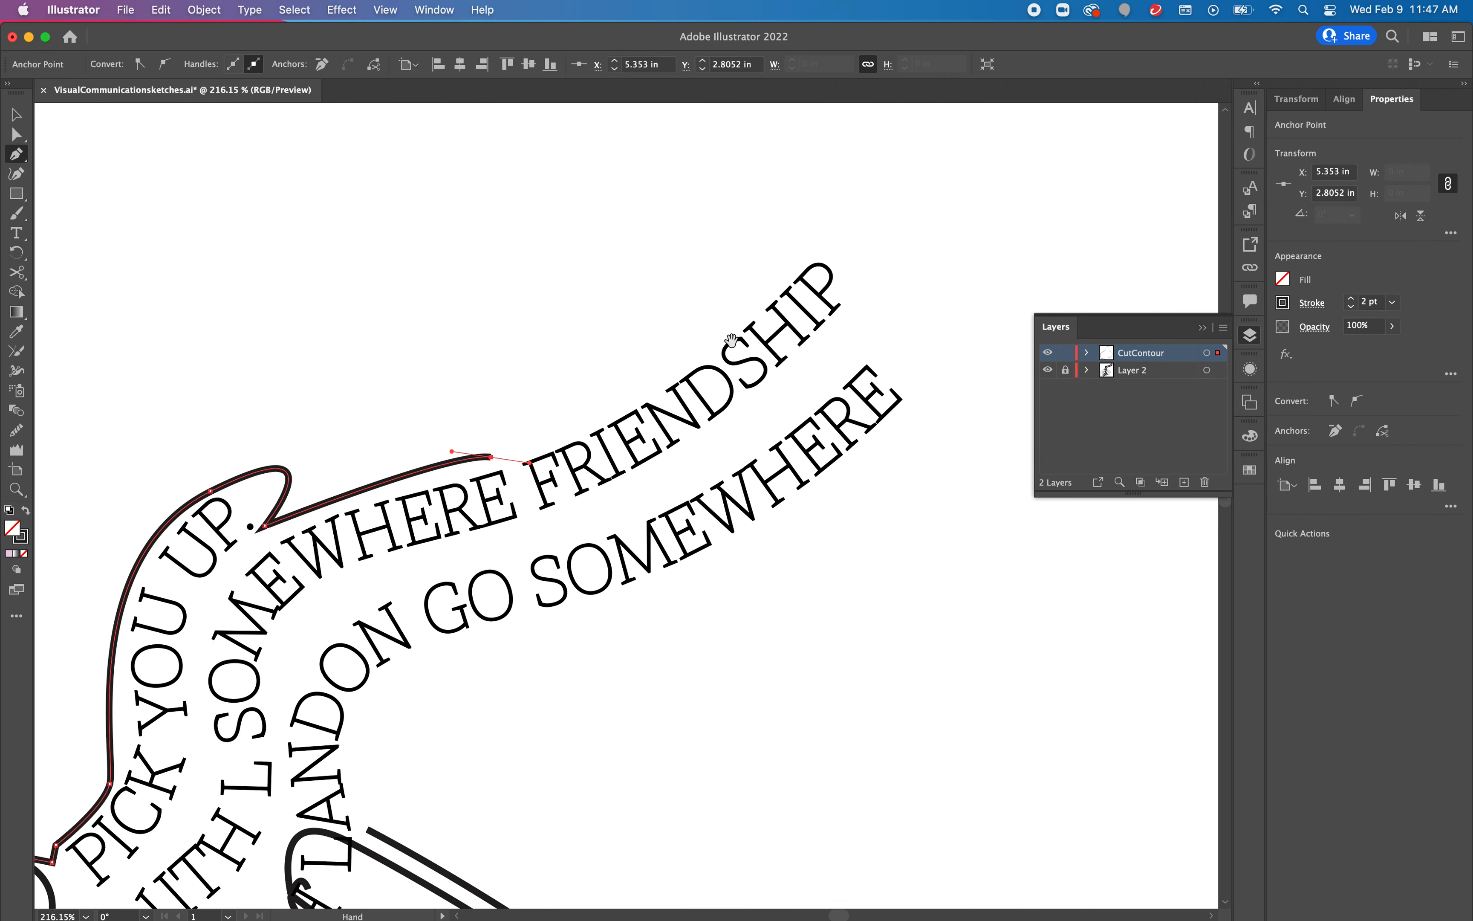
mouse_move(808, 253)
left_mouse_down()
mouse_move(798, 237)
mouse_move(877, 202)
mouse_move(854, 187)
left_mouse_up()
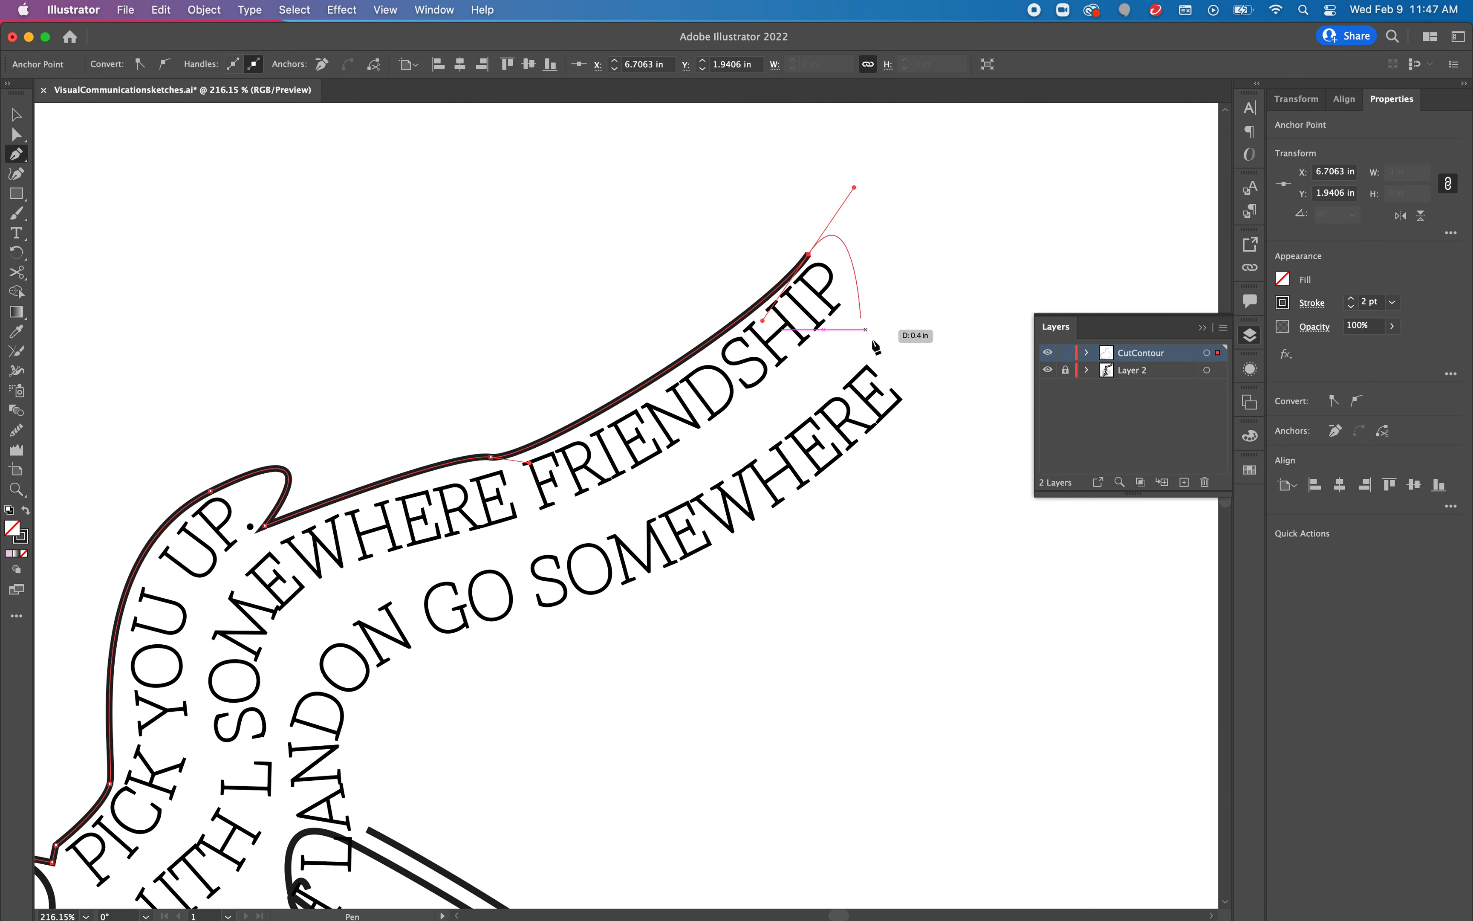
left_click(912, 388)
Draw the contour beneath "LANDON GO SOMEWHERE" onto the right hand's open end and adjust the curve handle at that join.
left_click_drag(916, 402, 803, 162)
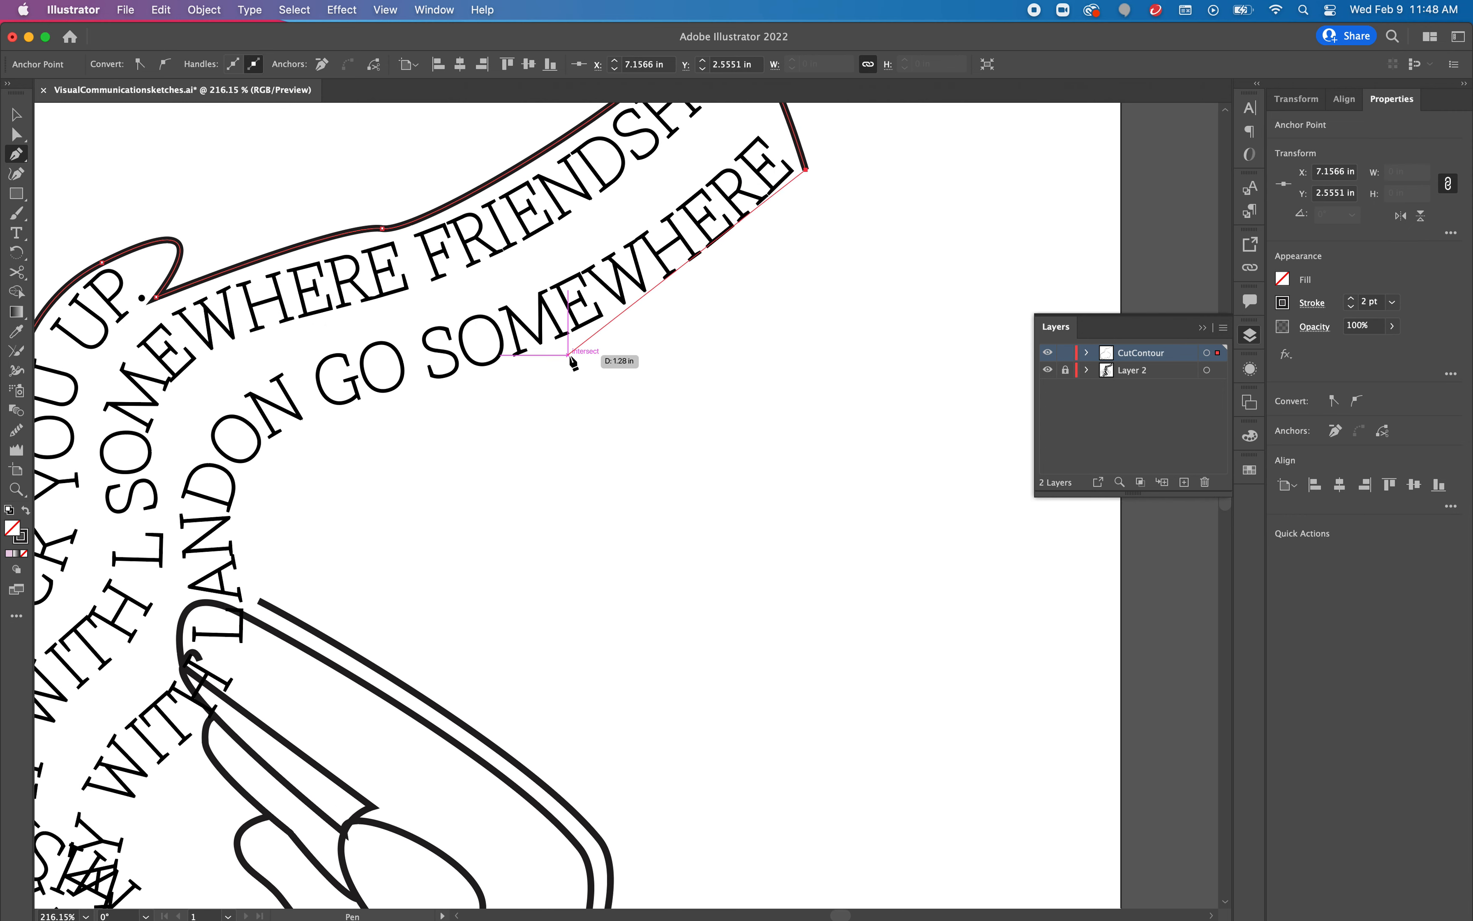
left_click_drag(568, 351, 437, 405)
left_click_drag(339, 417, 245, 503)
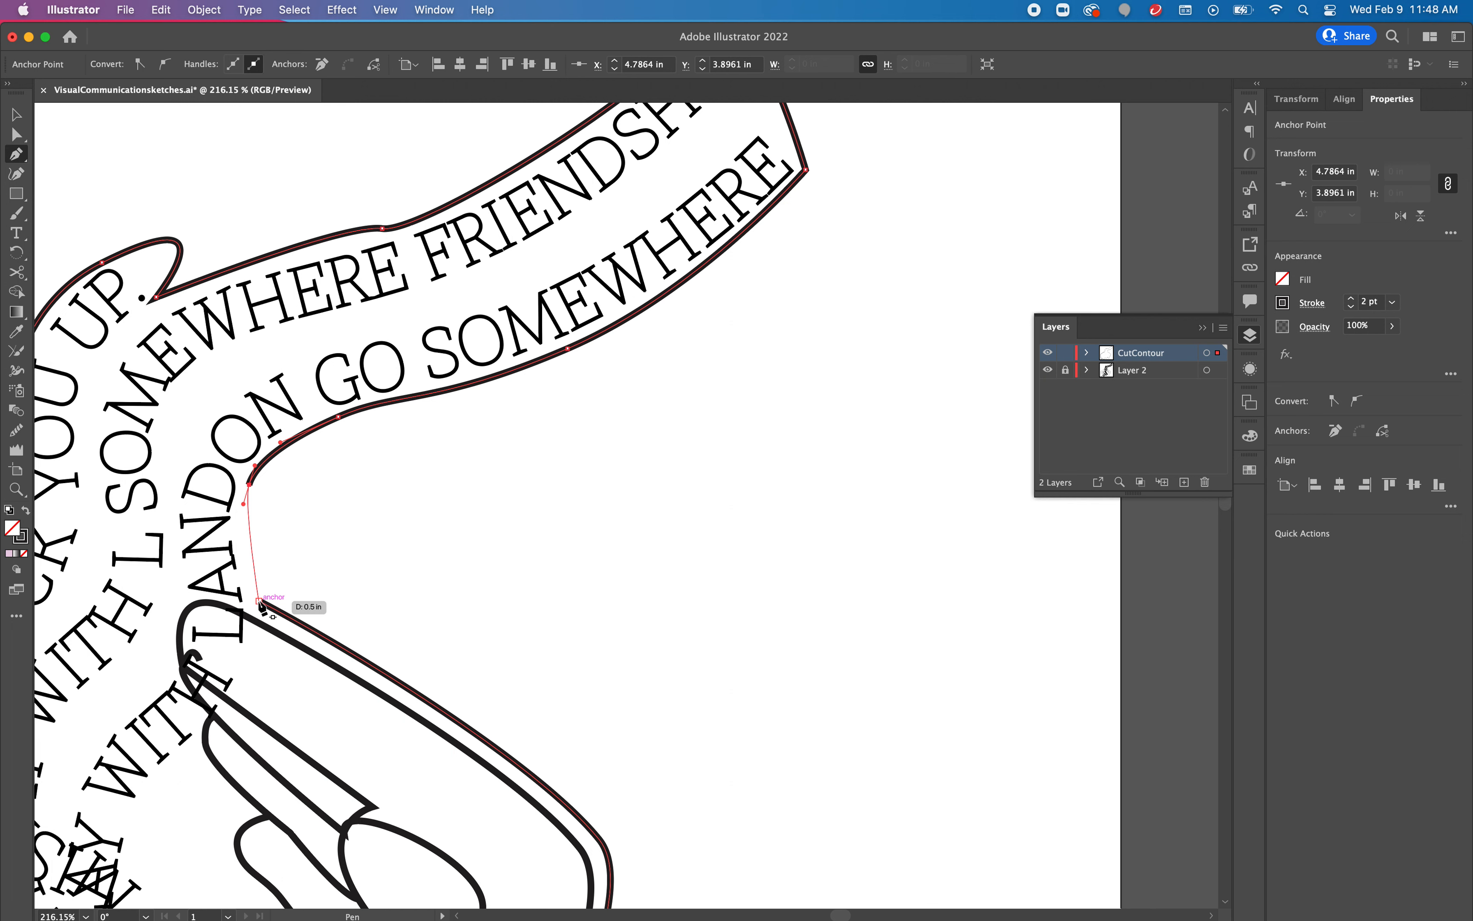
left_click_drag(259, 601, 280, 628)
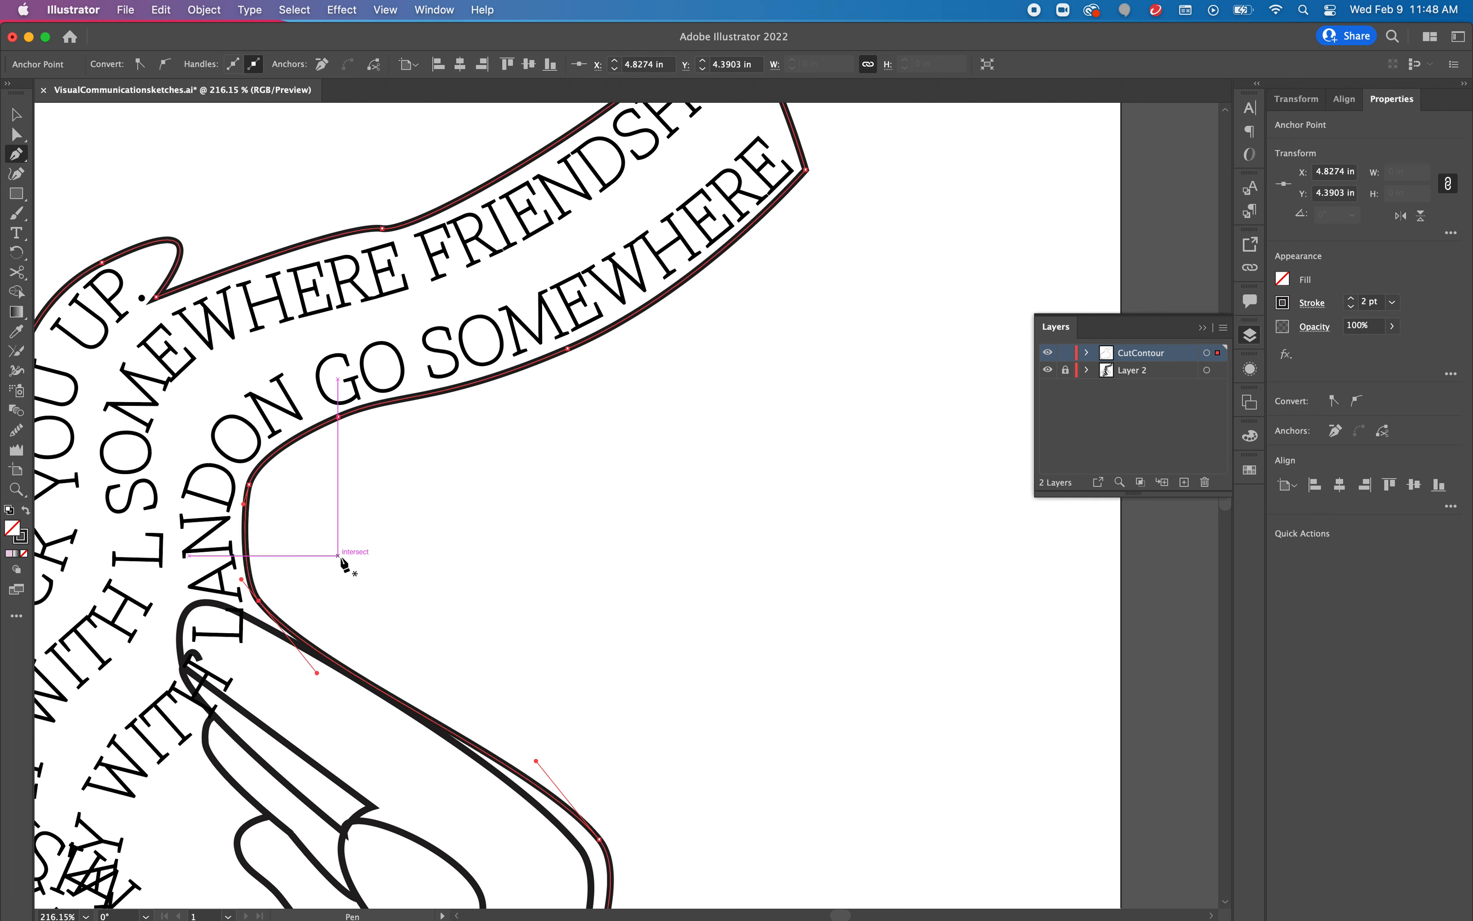
left_click(17, 135)
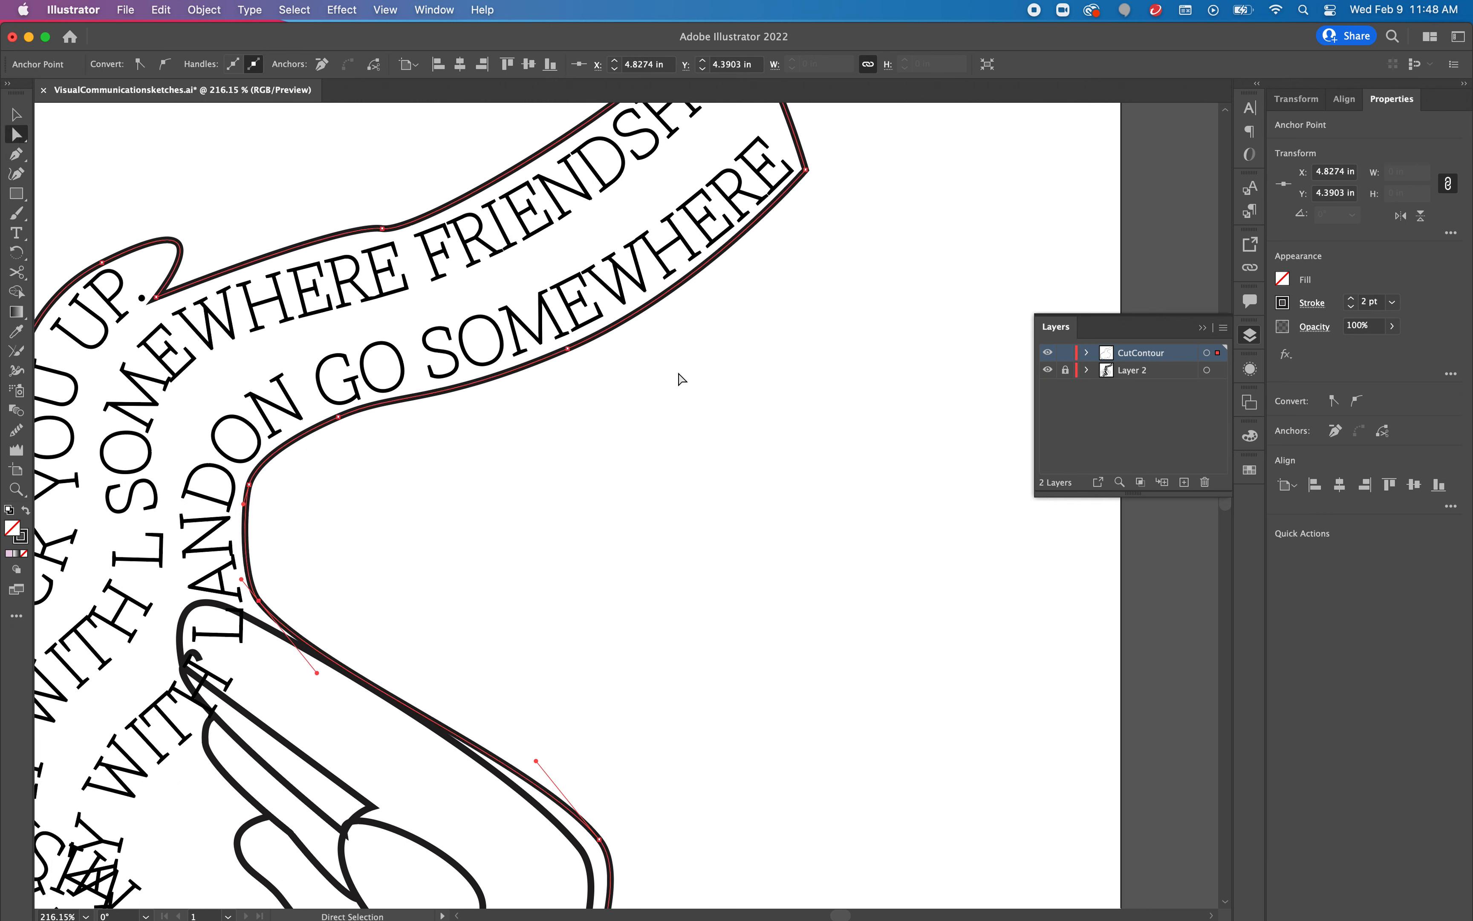
left_click_drag(317, 673, 382, 669)
Straighten the contour segment closing the ends of "FRIENDSHIP" and "SOMEWHERE" and move its two corner anchors outward from the letters.
left_click_drag(551, 508, 543, 701)
left_click(692, 217)
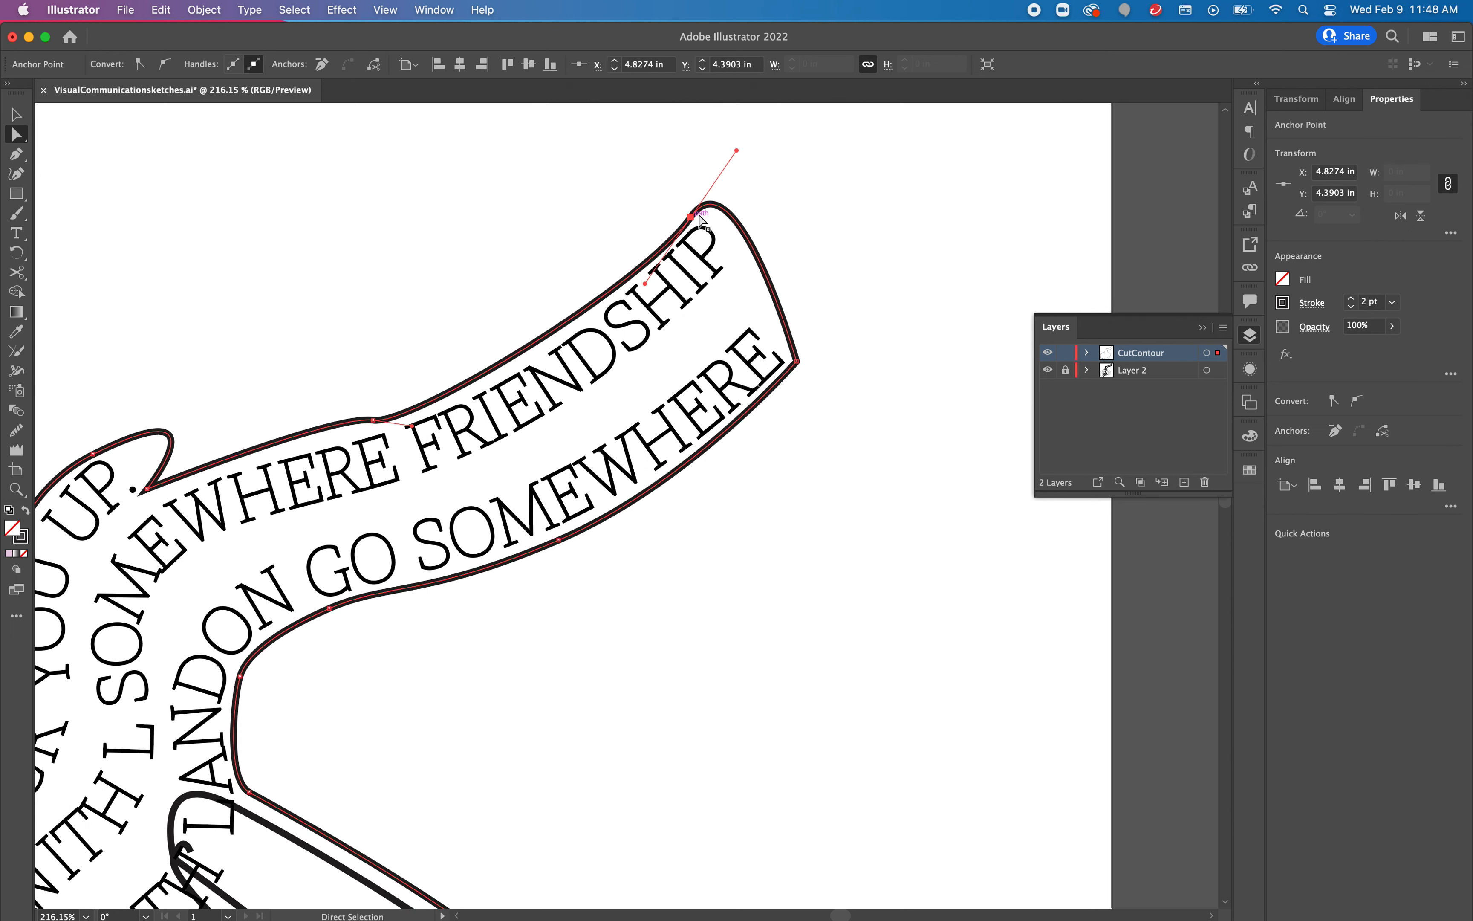
left_click_drag(738, 155, 691, 221)
left_click(797, 362)
left_click_drag(799, 366, 807, 354)
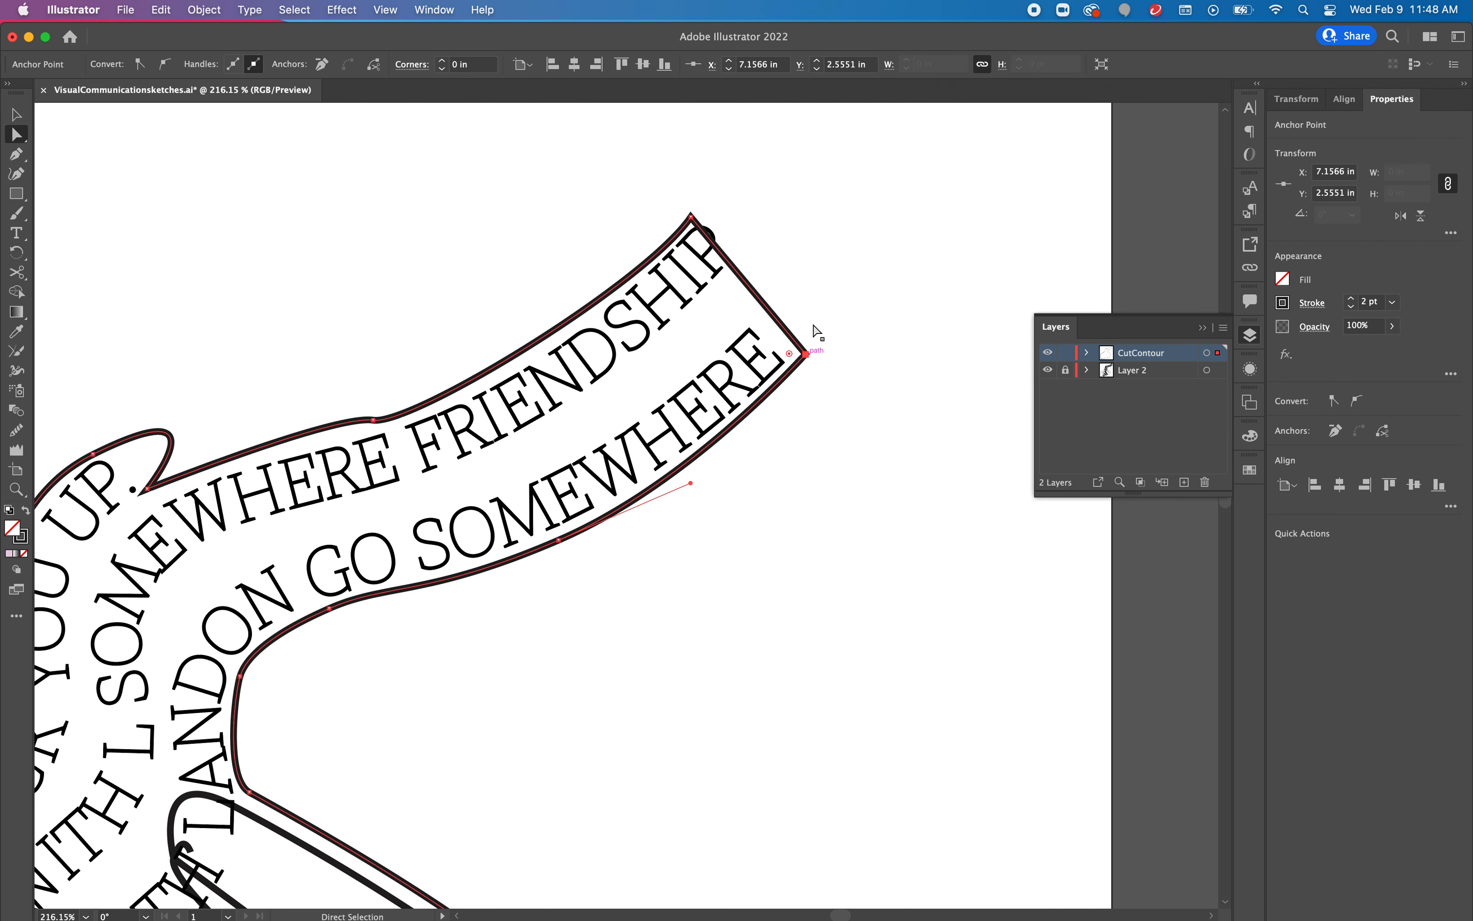
left_click_drag(697, 218, 704, 202)
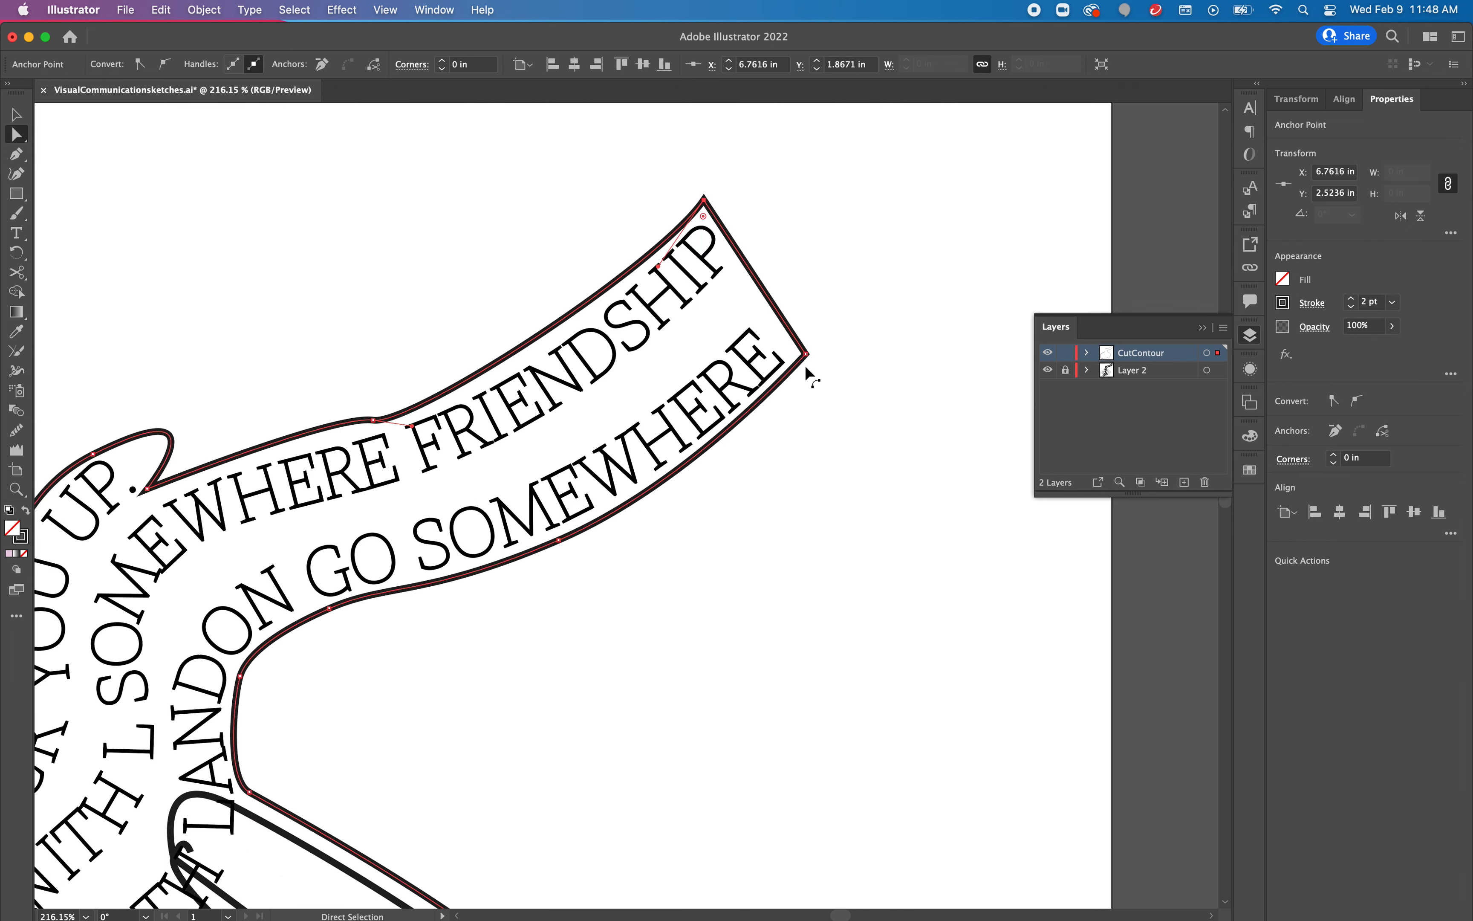
left_click_drag(808, 358, 807, 356)
Smooth the contour above "SOMEWHERE FRIENDSHIP" by realigning its middle anchor's handles, and retract the curve handle above "UP.".
scroll(761, 350, "left", 5)
scroll(761, 350, "down", 2)
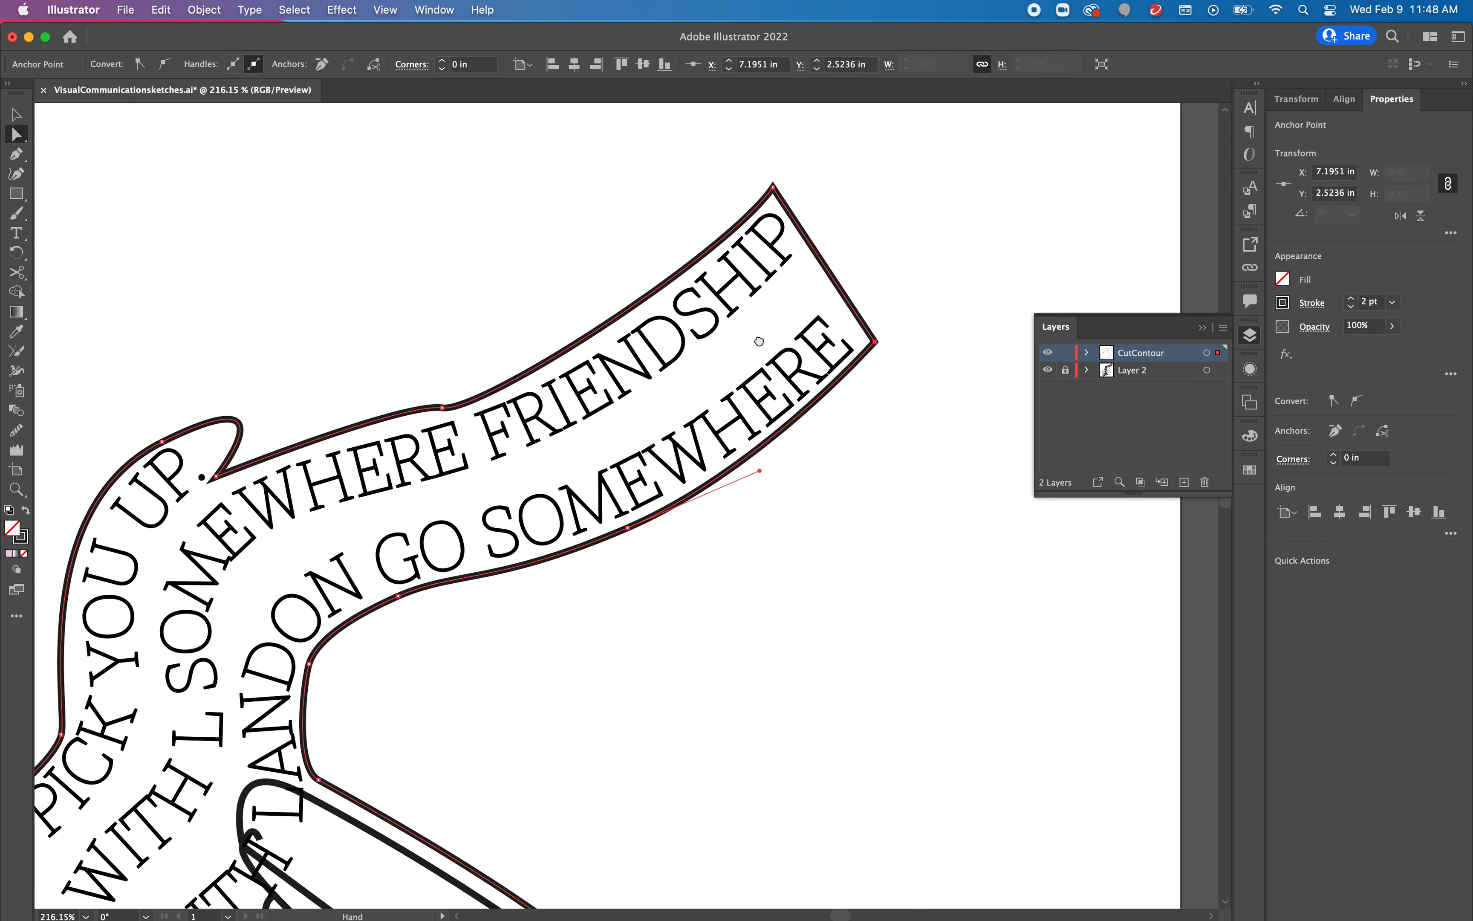
left_click(560, 365)
left_click(559, 365)
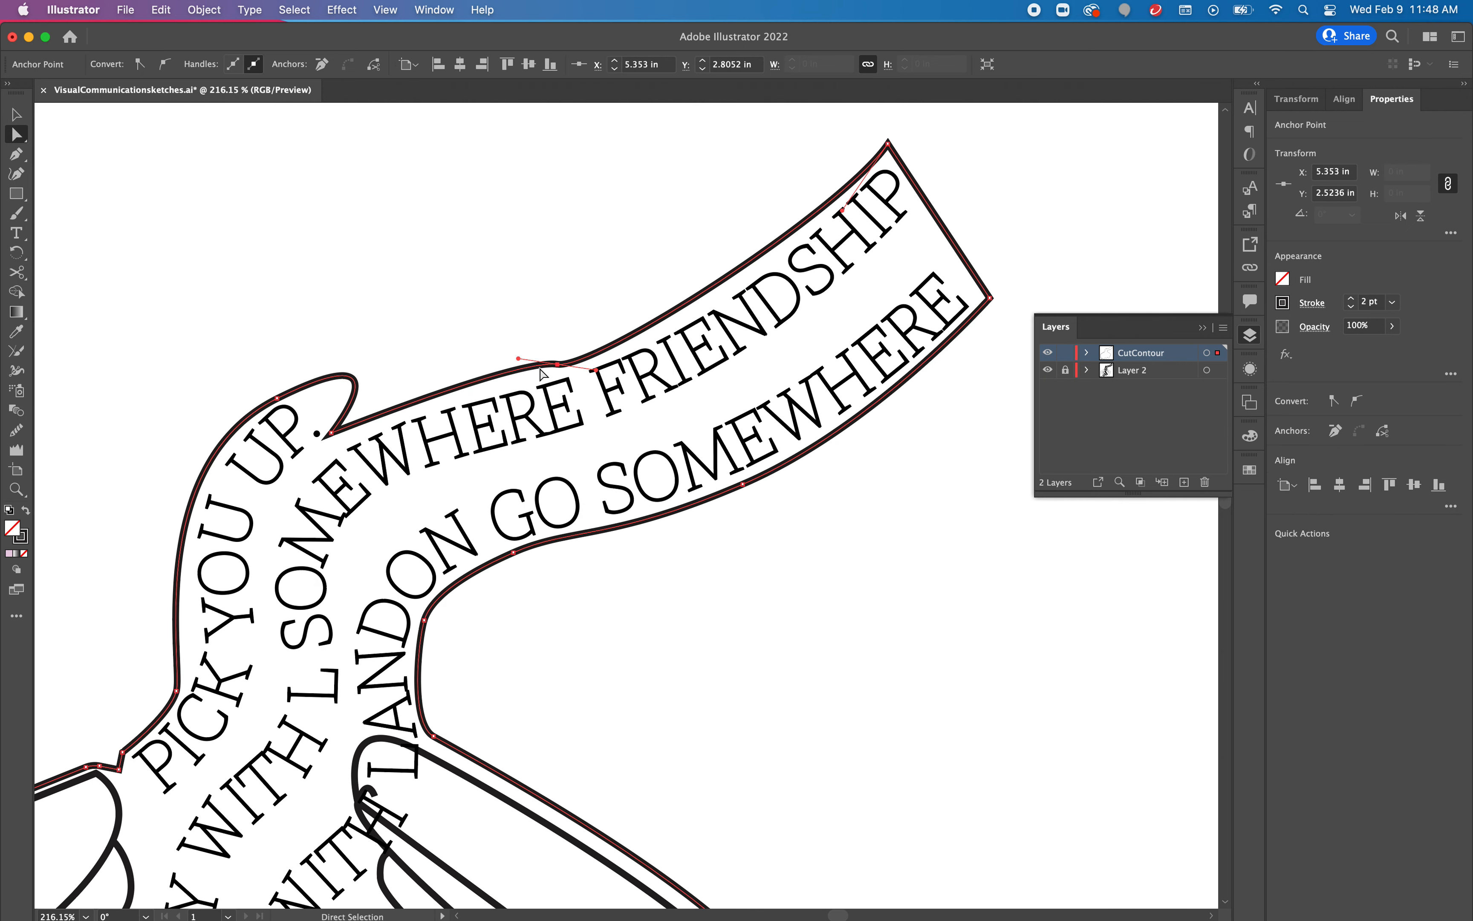
left_click_drag(516, 362, 657, 342)
left_click_drag(659, 343, 656, 340)
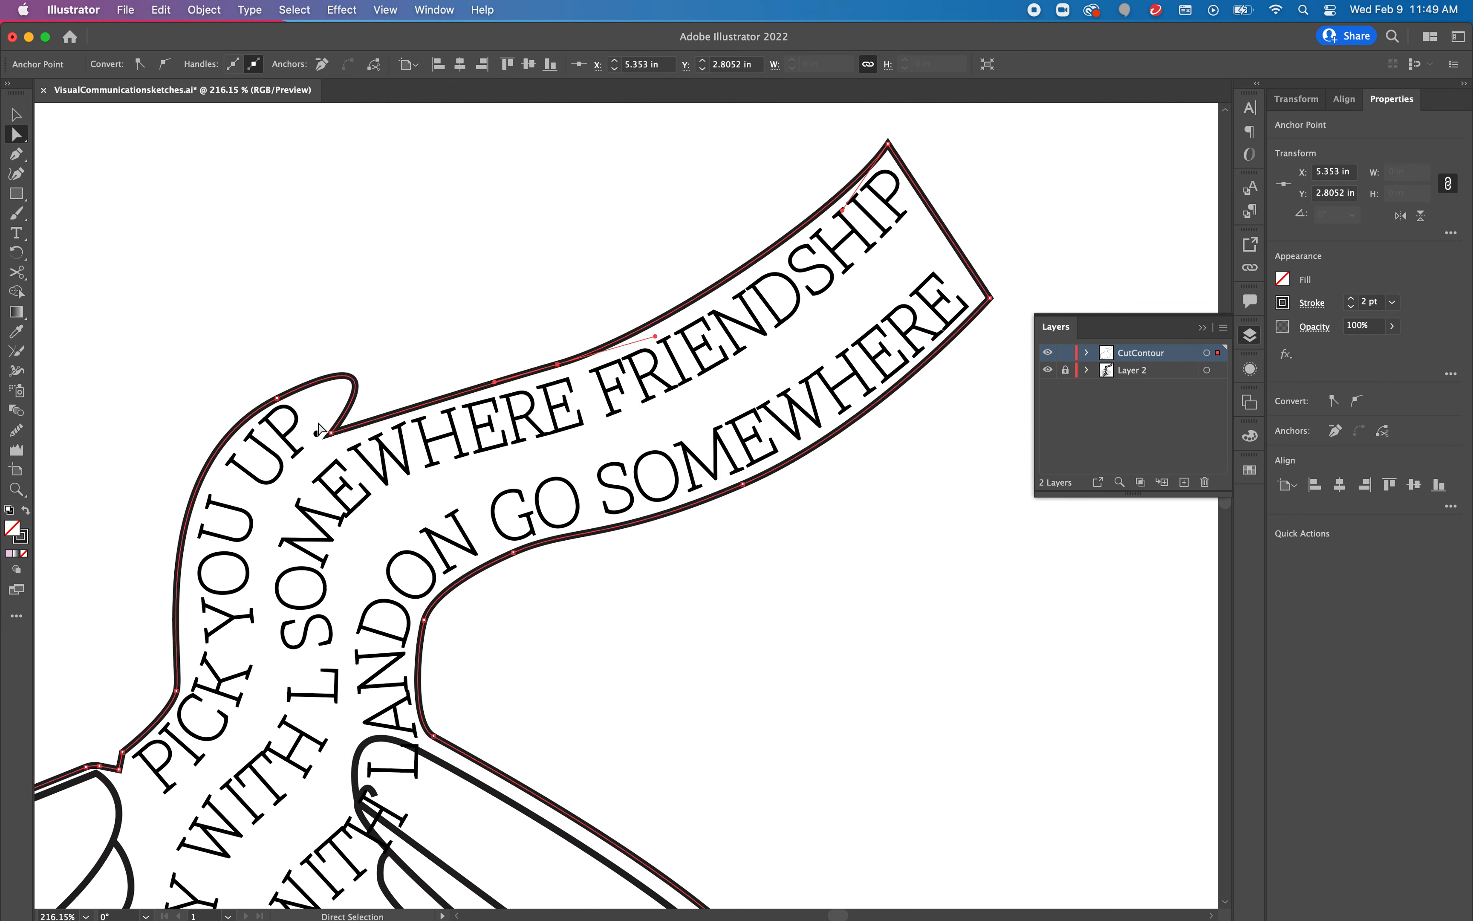
left_click(338, 394)
left_click_drag(414, 332, 276, 385)
Reshape the contour beneath the lowest "NEXT TIME I PRO" line by shifting its two curve anchors and flattening the curve handle.
left_click_drag(303, 485, 389, 312)
left_click_drag(325, 535, 568, 408)
left_click_drag(564, 584, 561, 469)
left_click(428, 352)
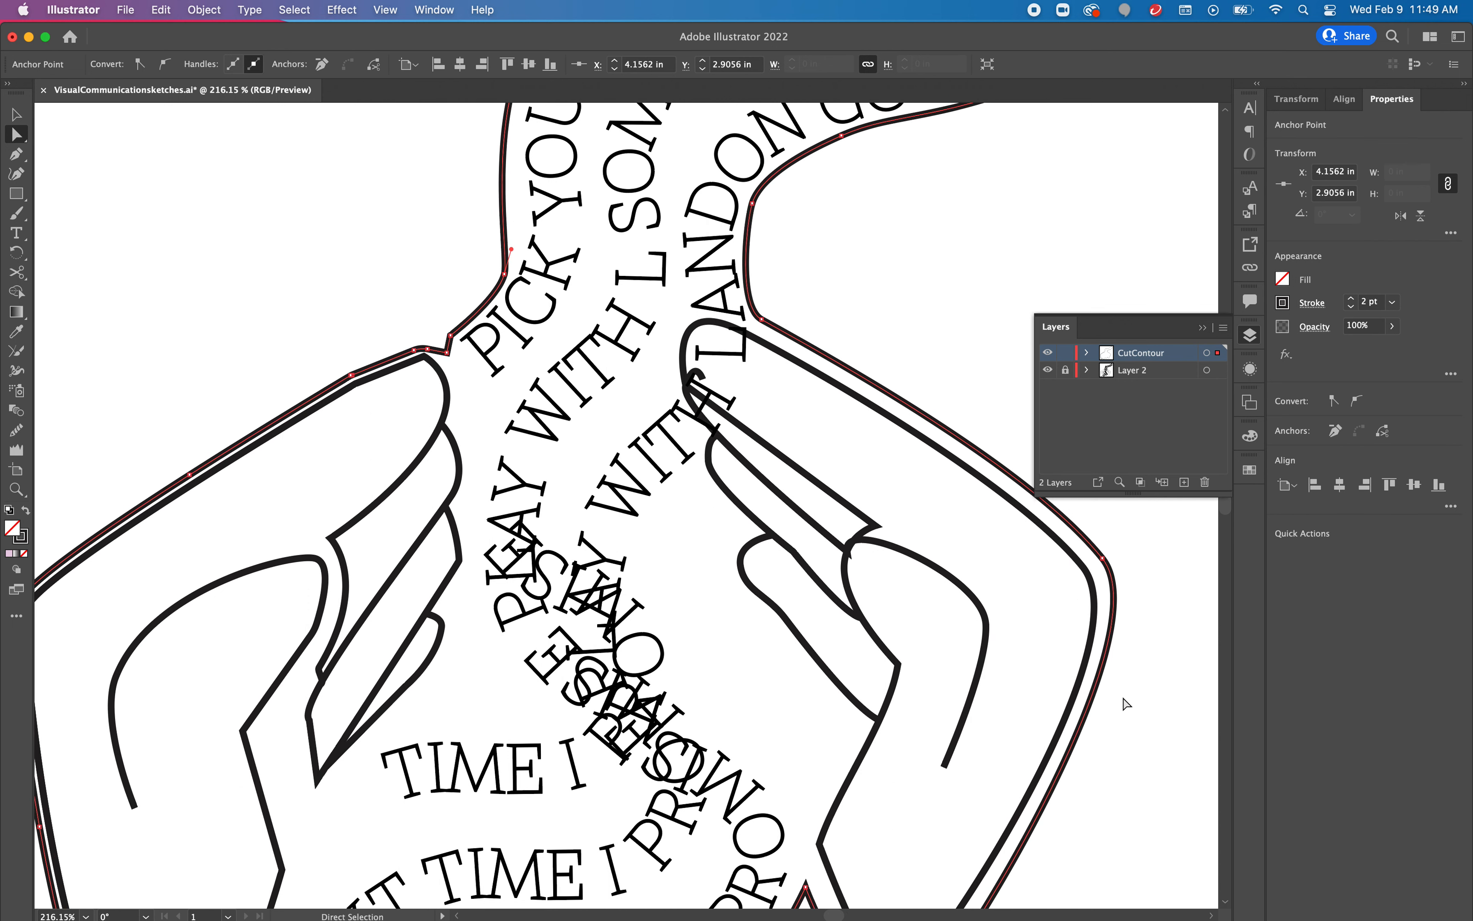
left_click_drag(955, 630, 751, 465)
left_click_drag(526, 478, 886, 410)
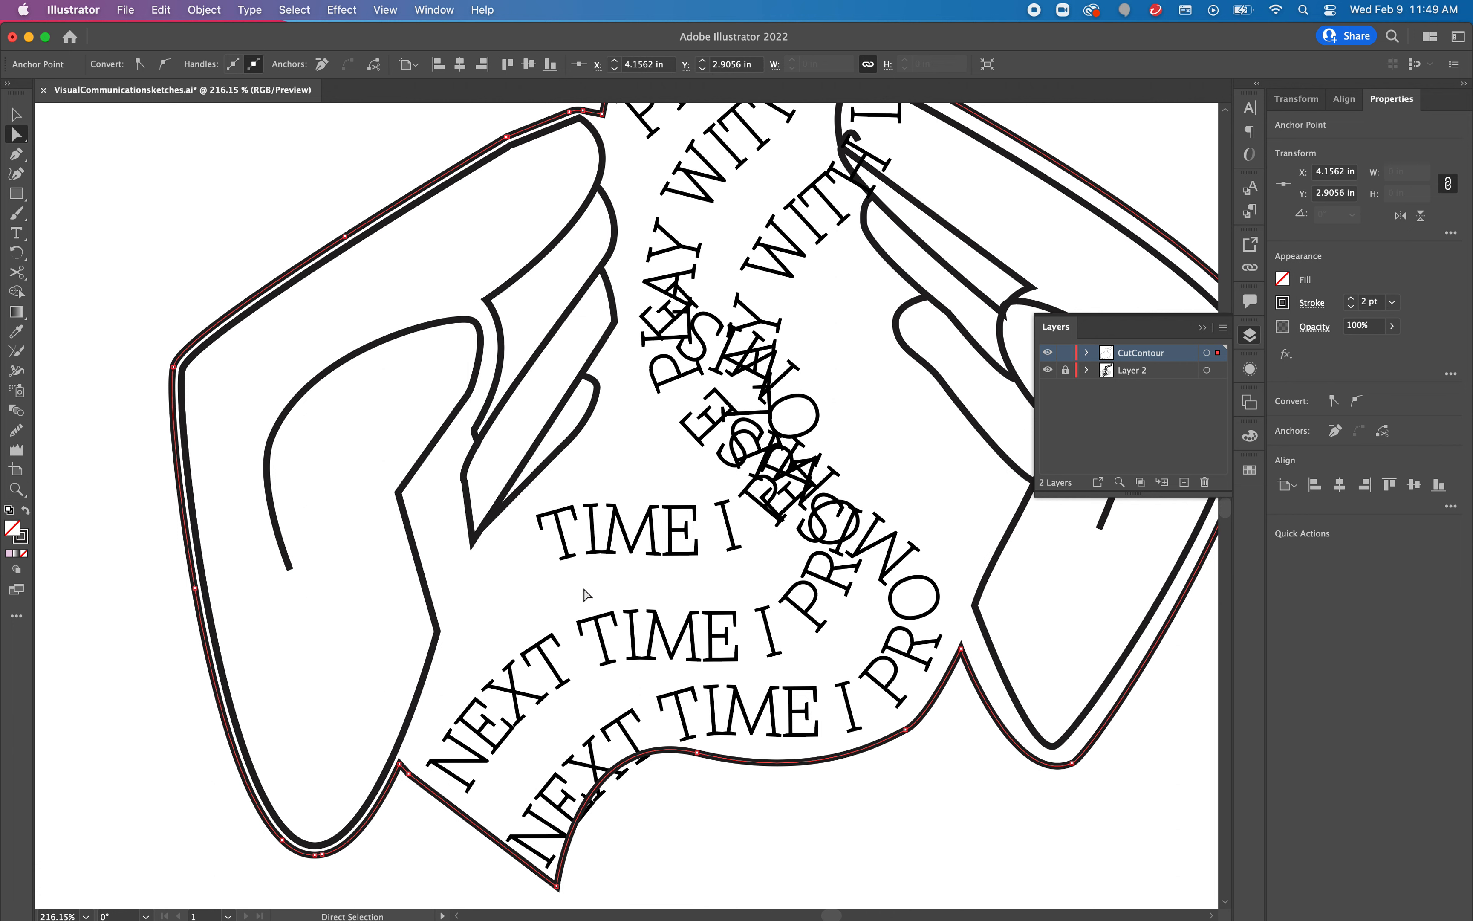
scroll(567, 590, "right", 5)
scroll(566, 591, "down", 2)
left_click_drag(409, 669, 464, 675)
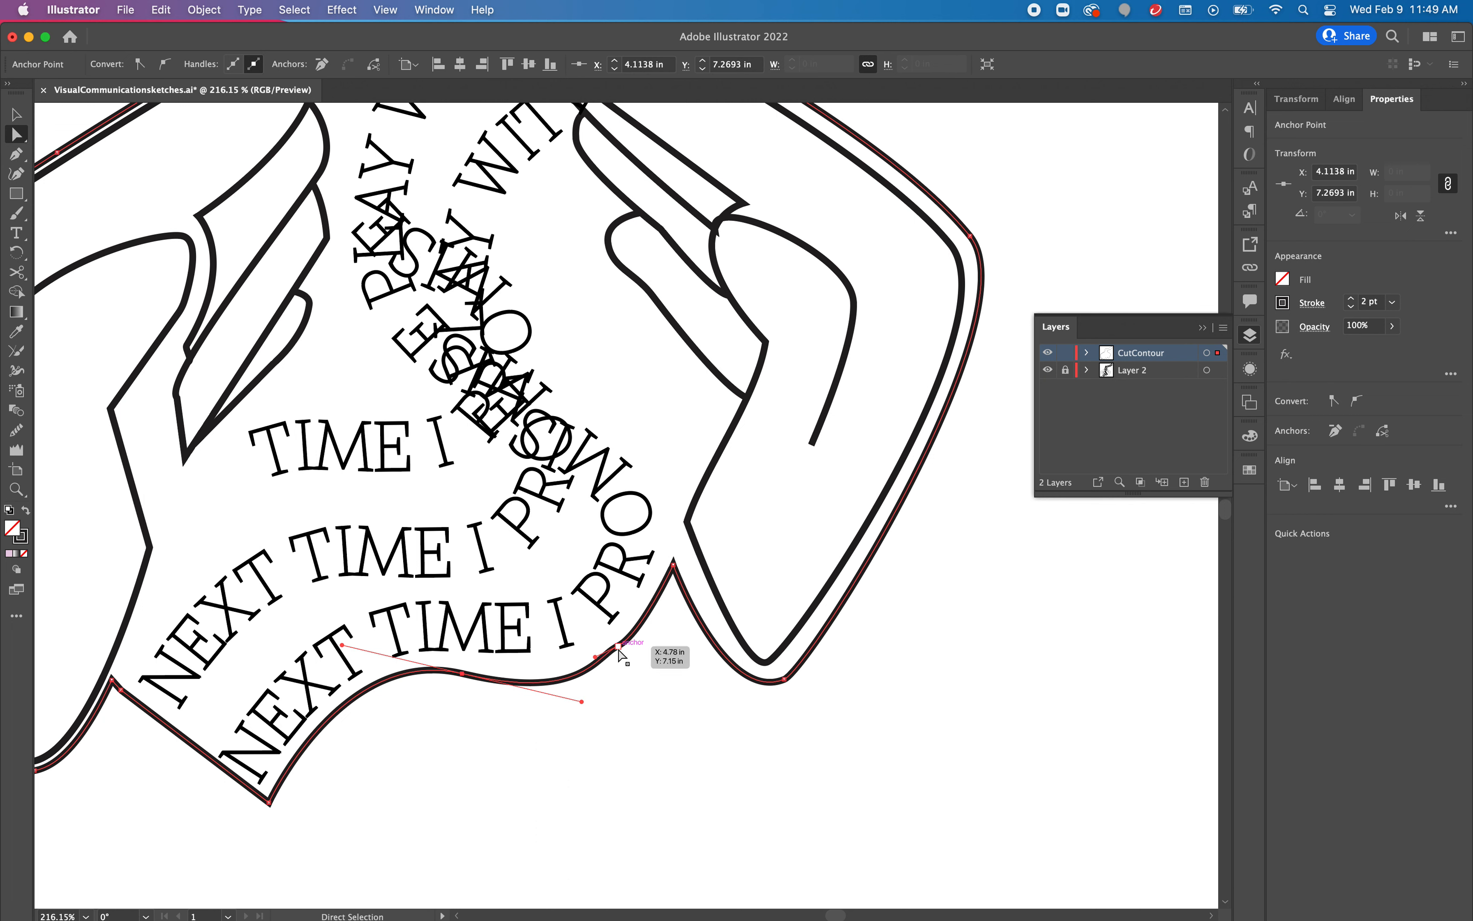
mouse_move(618, 646)
left_mouse_down()
mouse_move(644, 623)
mouse_move(611, 673)
mouse_move(649, 634)
mouse_move(621, 653)
mouse_move(626, 641)
left_mouse_up()
left_click_drag(582, 701, 584, 683)
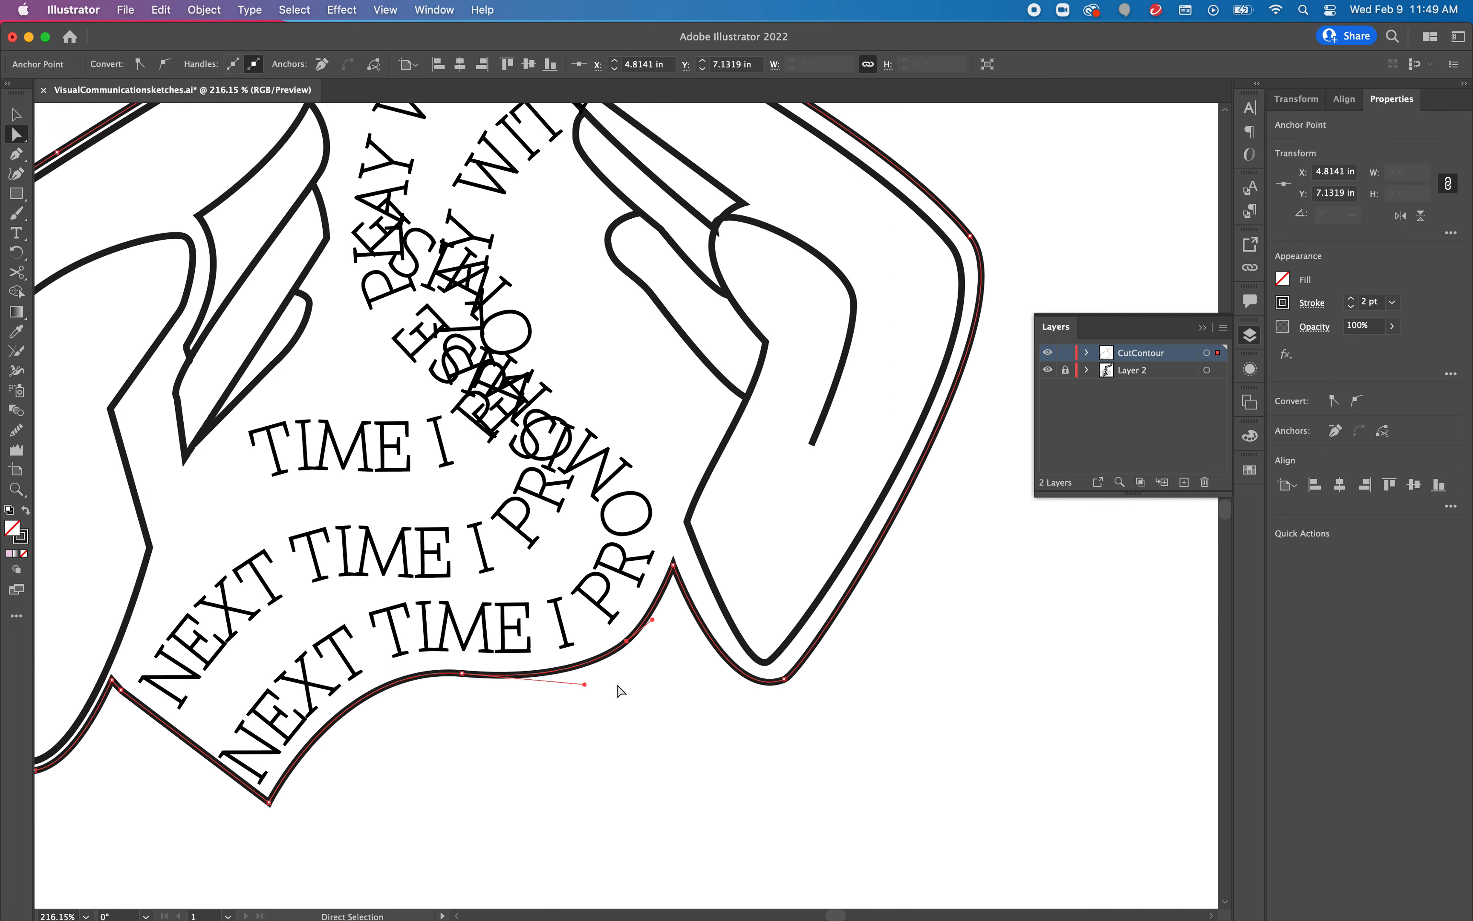
Nudge the contour anchors at the right hand's lower tip, the adjacent notch and the outer bend to follow the hand outline.
left_click(784, 681)
left_click_drag(784, 681, 778, 675)
left_click_drag(673, 566, 677, 553)
scroll(853, 535, "up", 5)
scroll(852, 536, "right", 4)
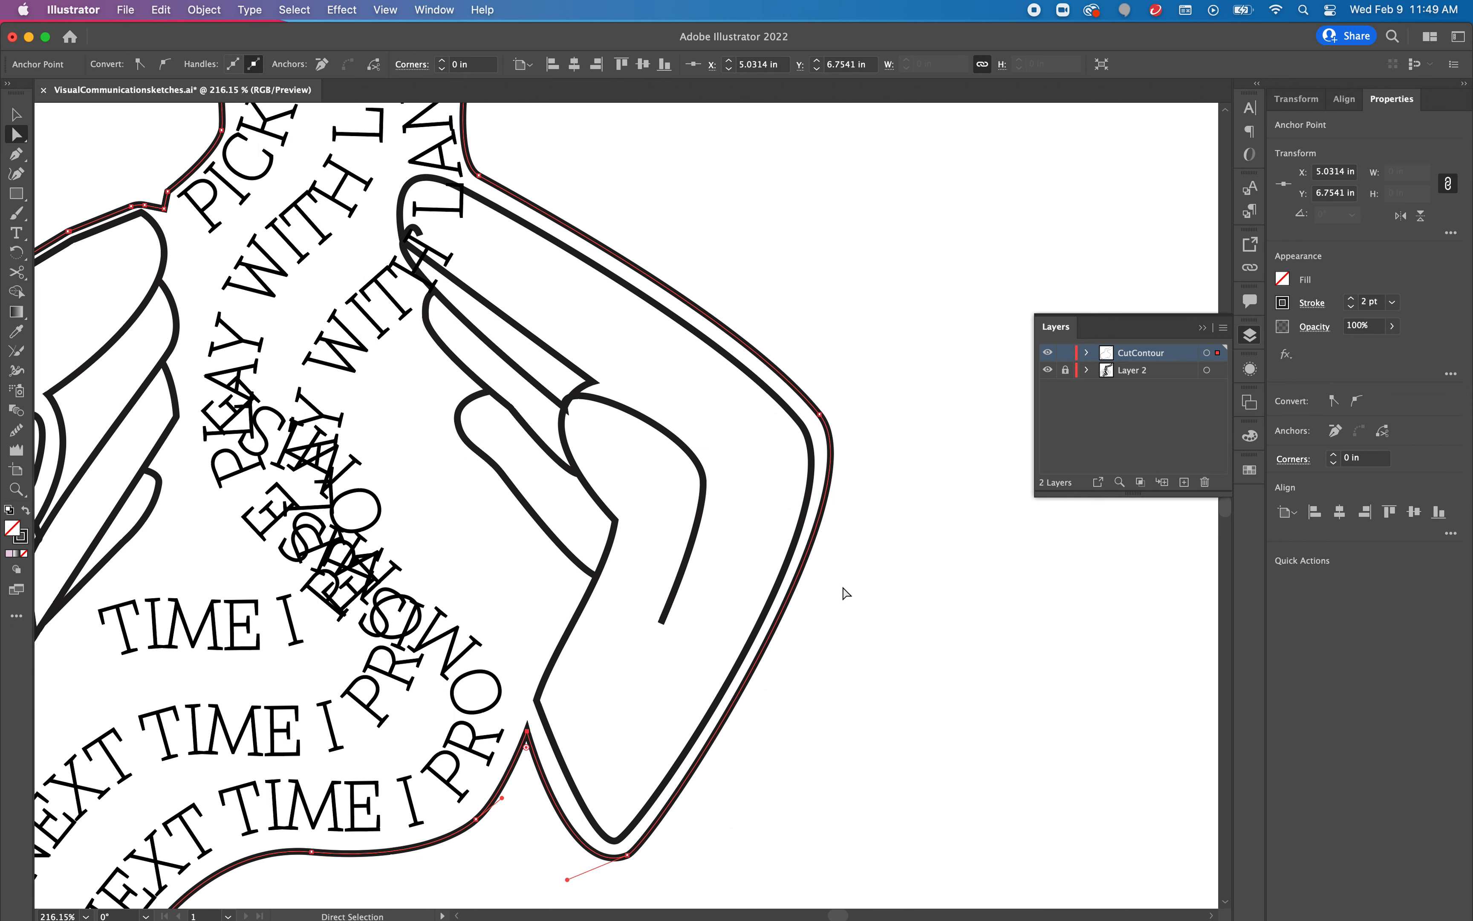
left_click_drag(820, 415, 816, 420)
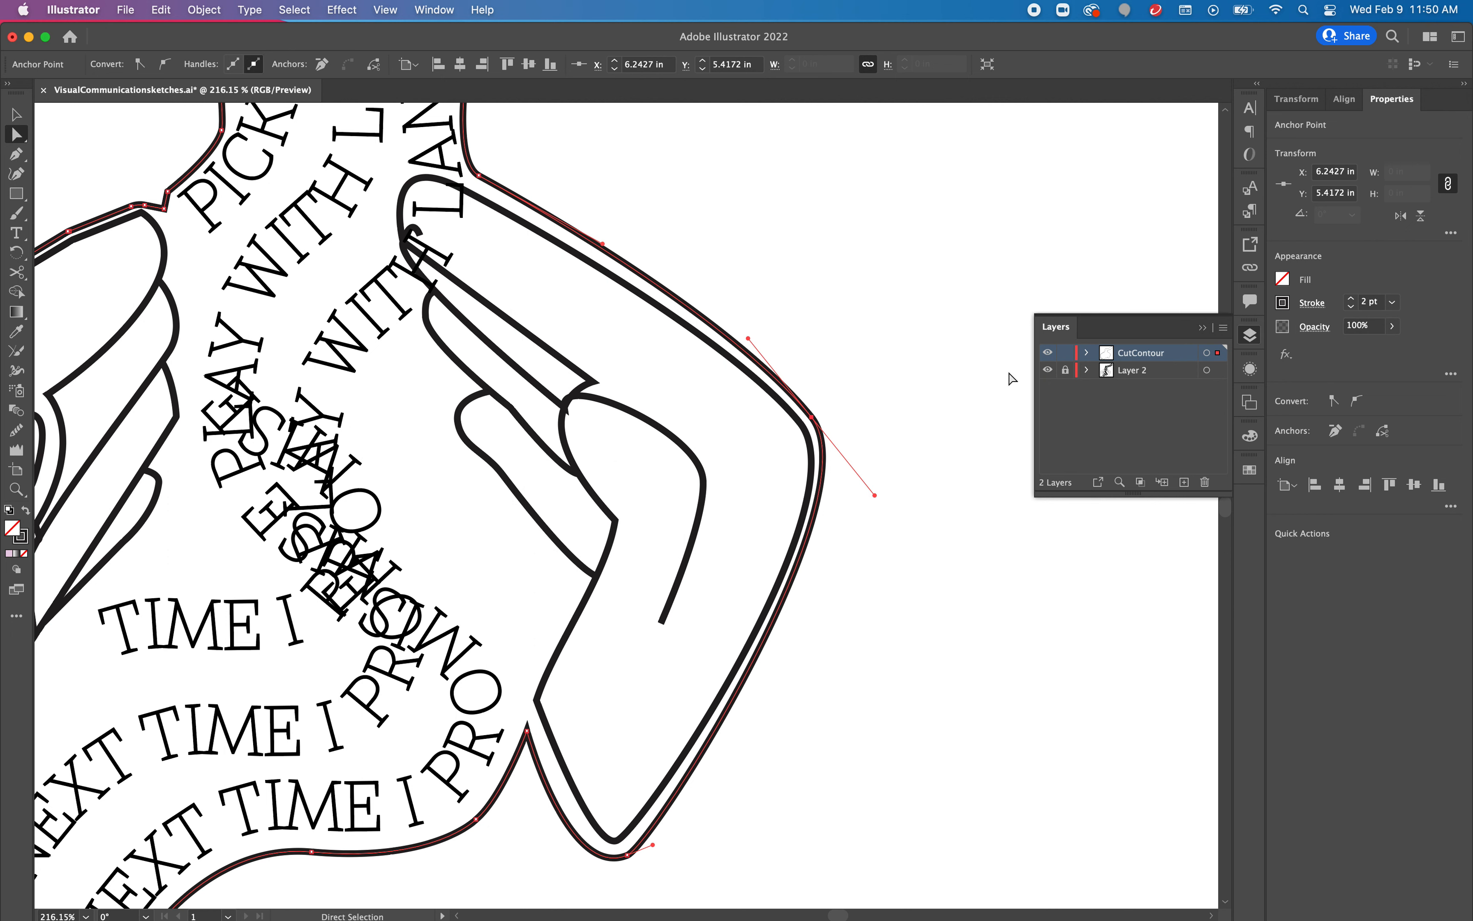
Select all artwork on the CutContour layer and set its stroke colour to C 0%, M 100%, Y 0%, K 0%.
left_click(14, 115)
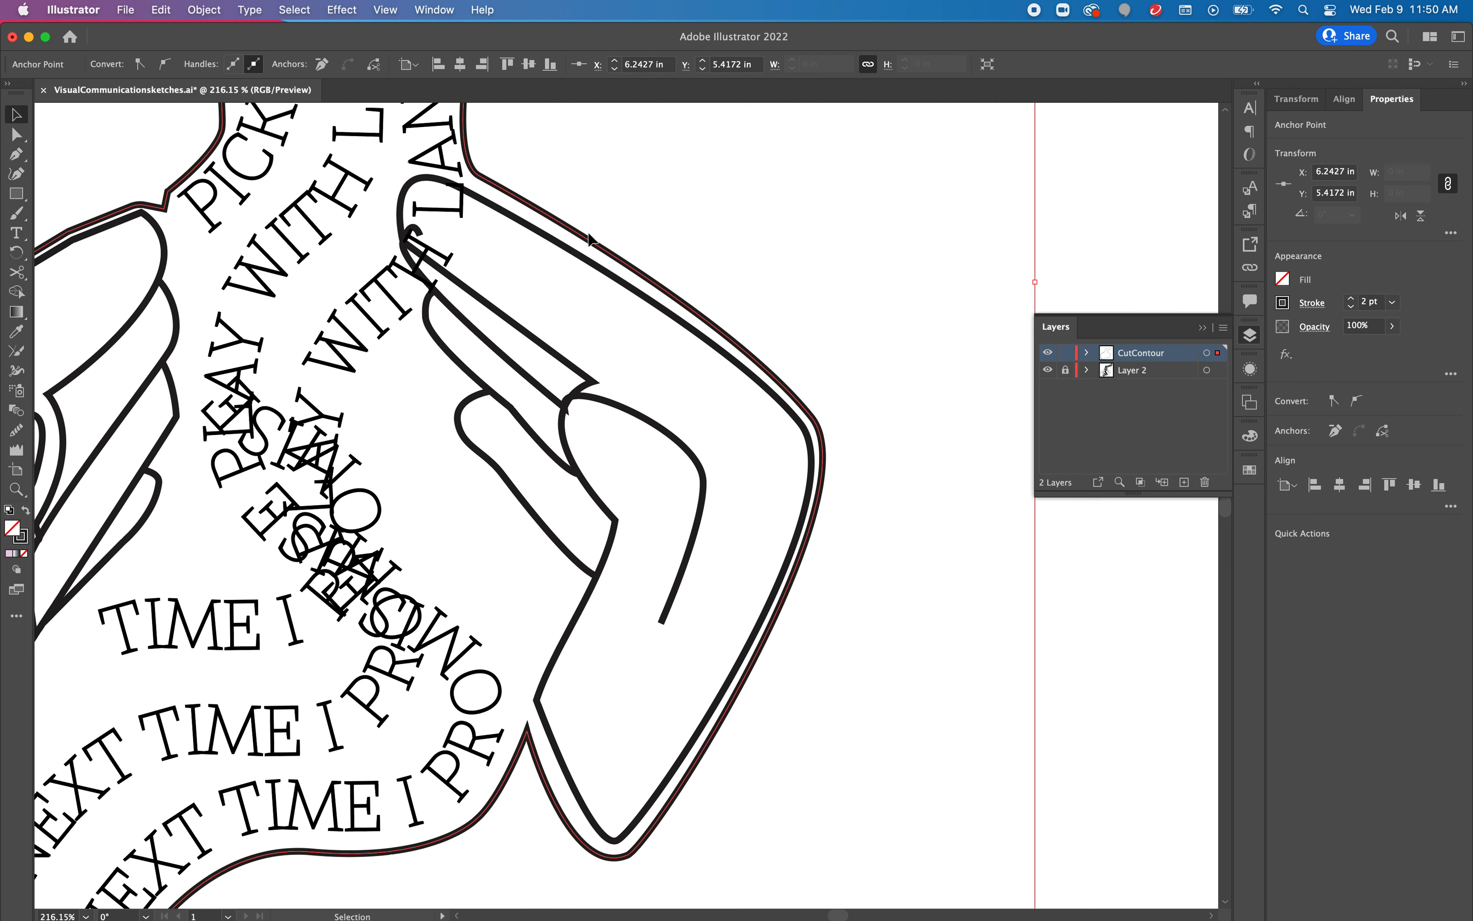
left_click(1206, 354)
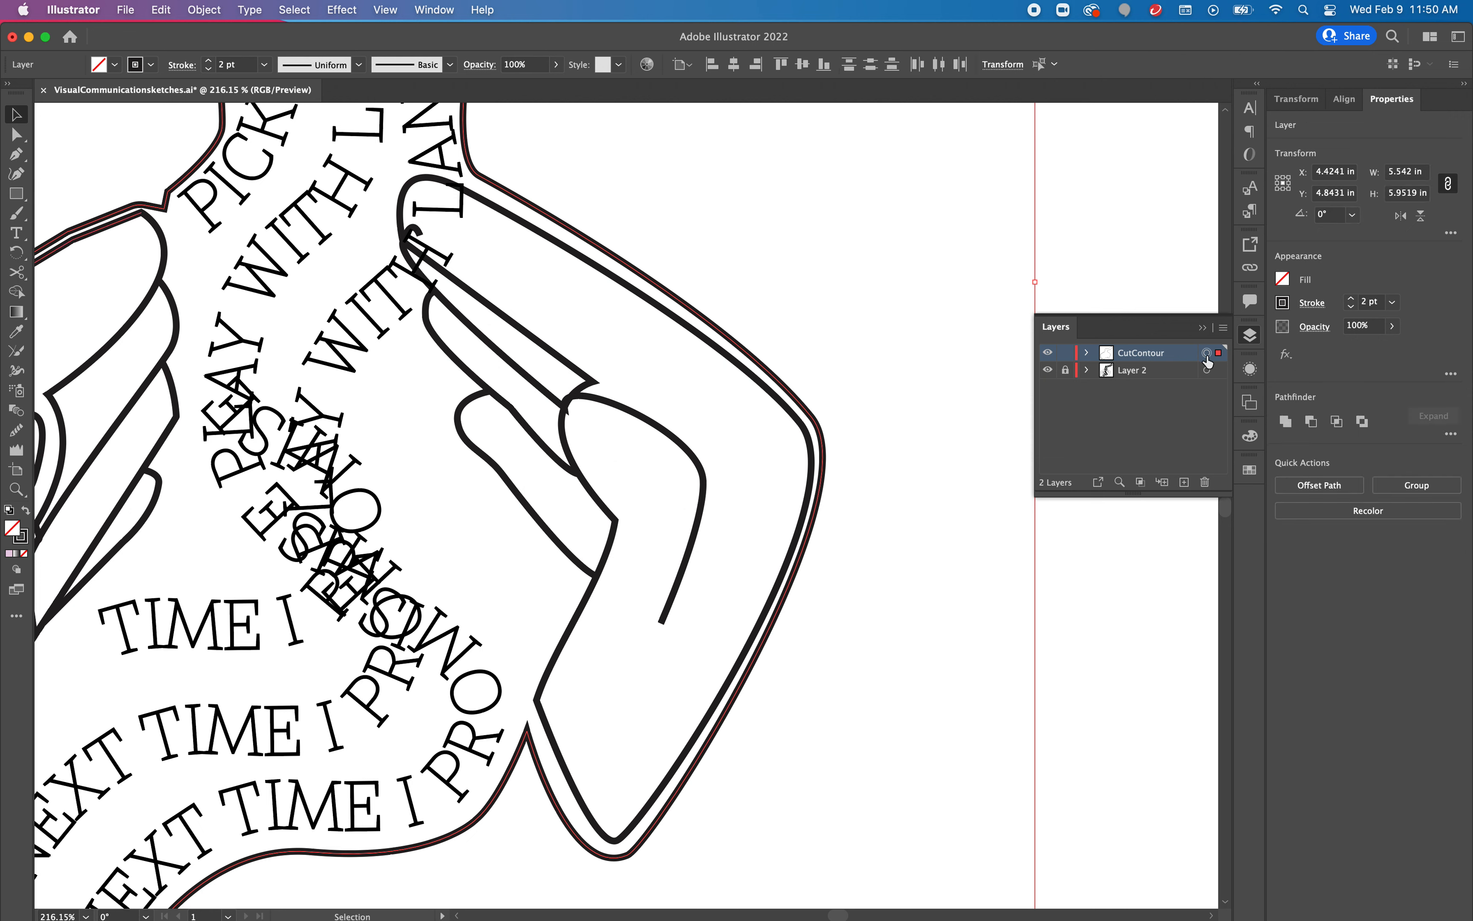
double_click(26, 541)
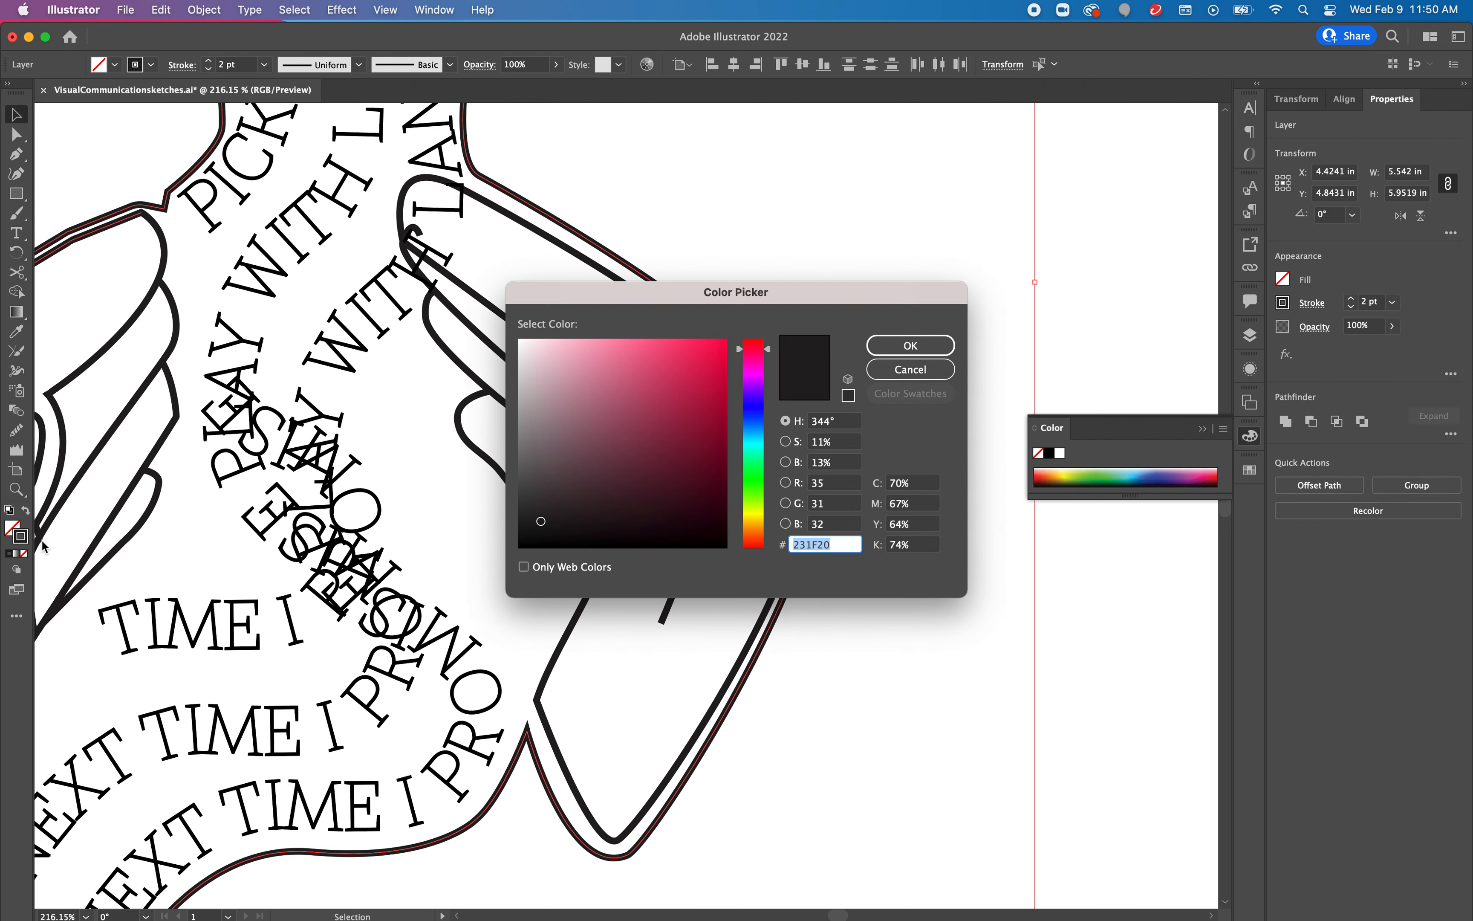
left_click(918, 491)
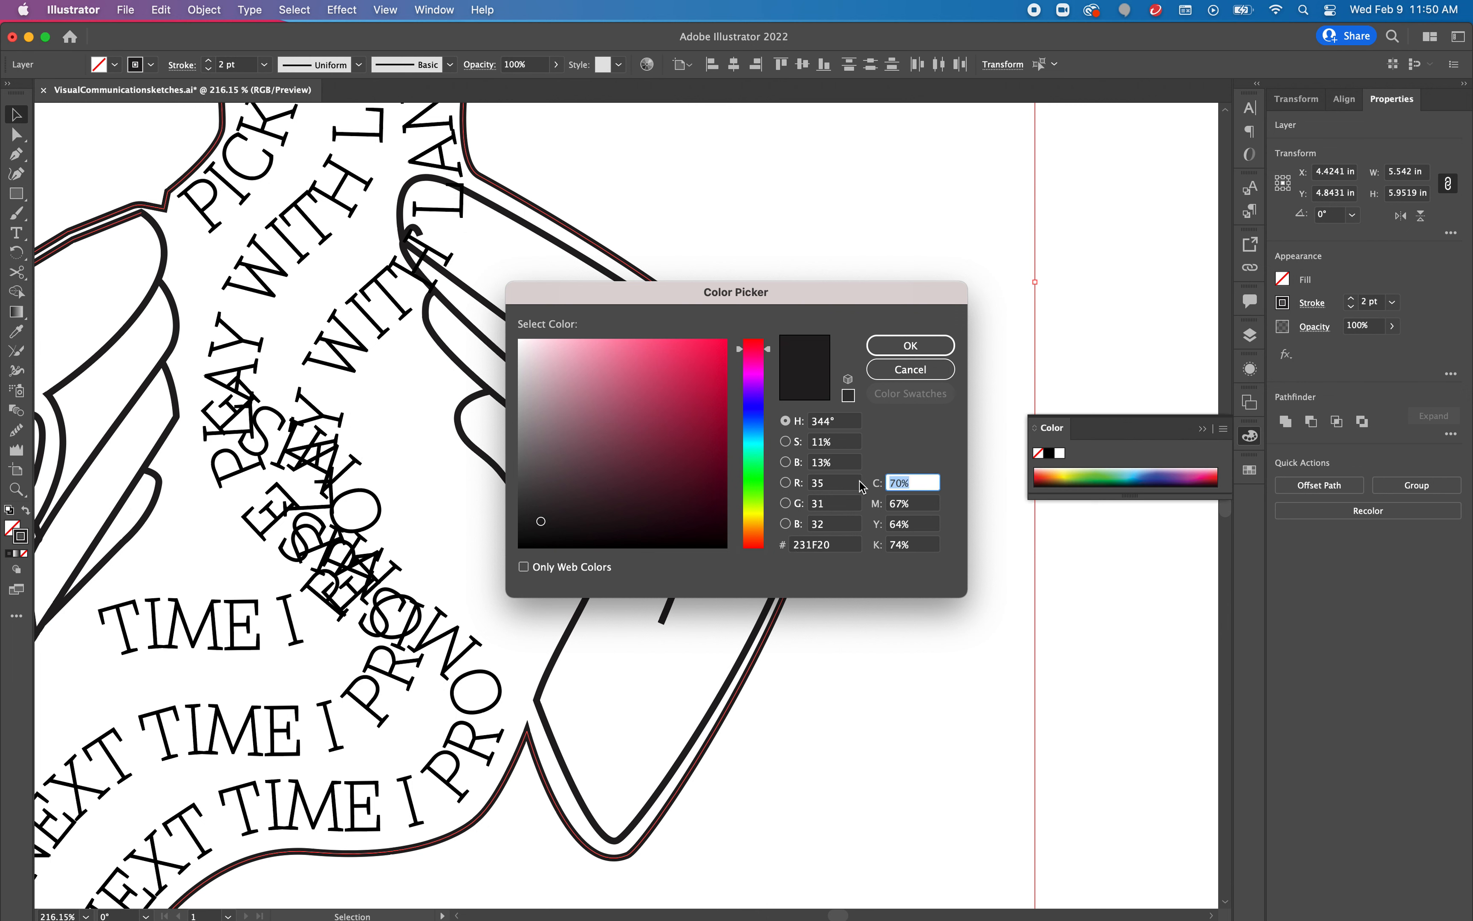
type("0")
key("Tab")
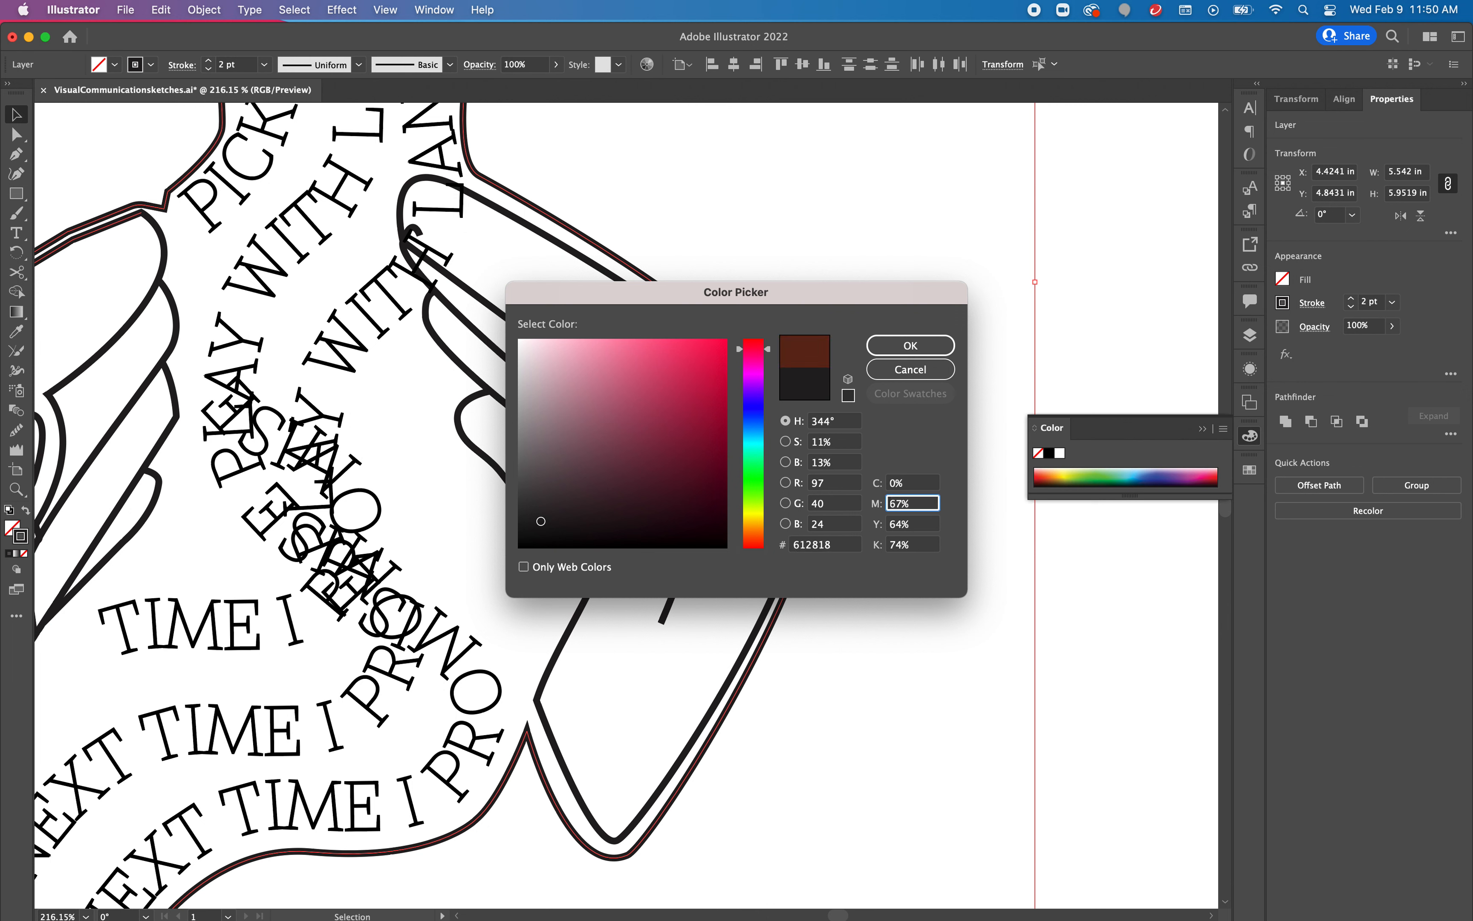
type("100")
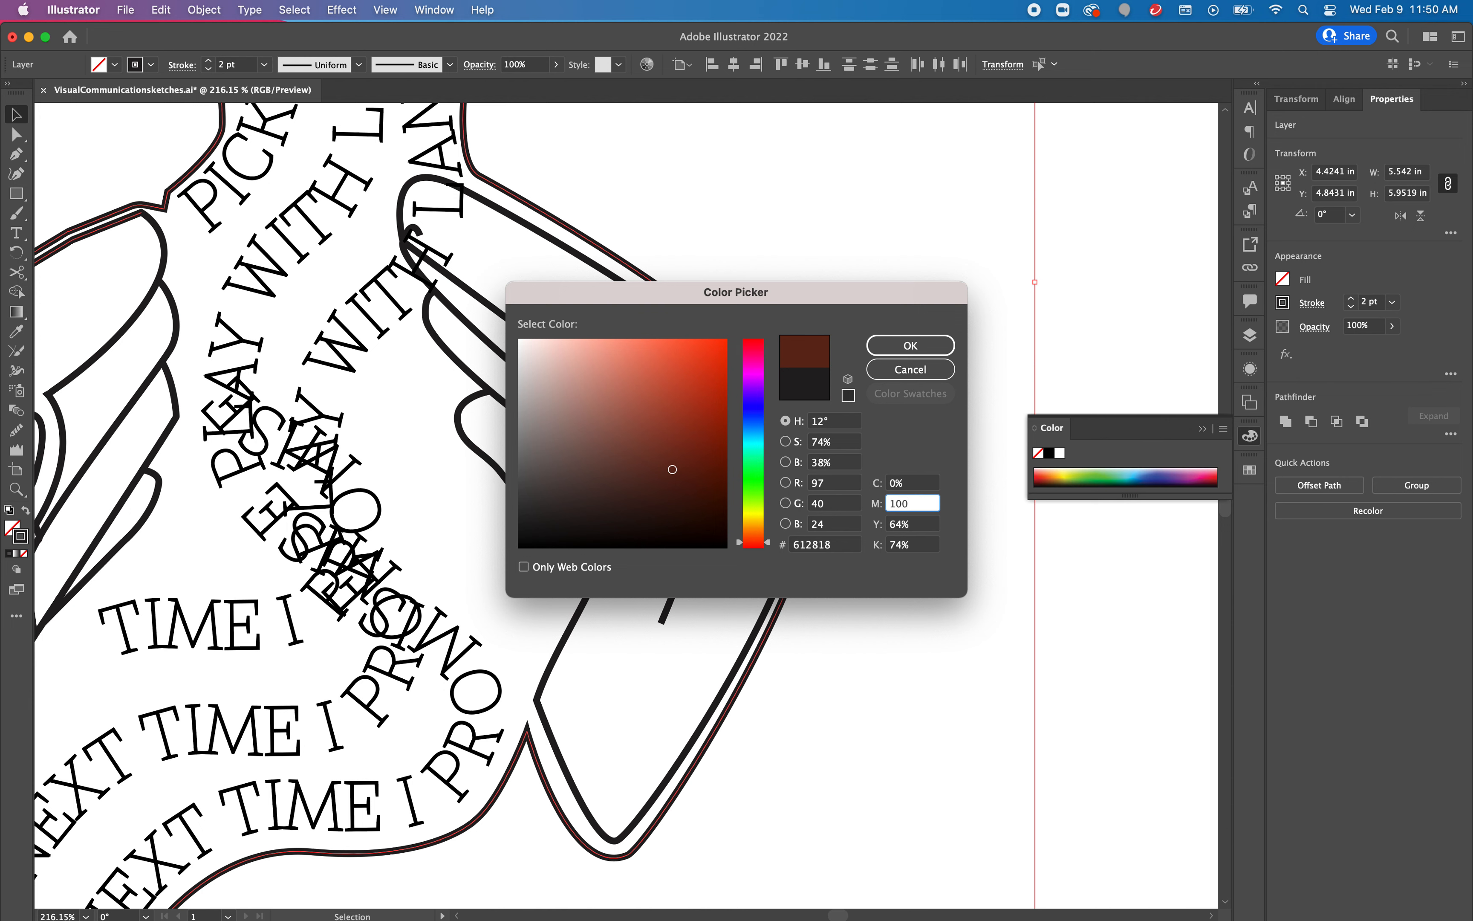
key("Tab")
type("0")
key("Tab")
type("0")
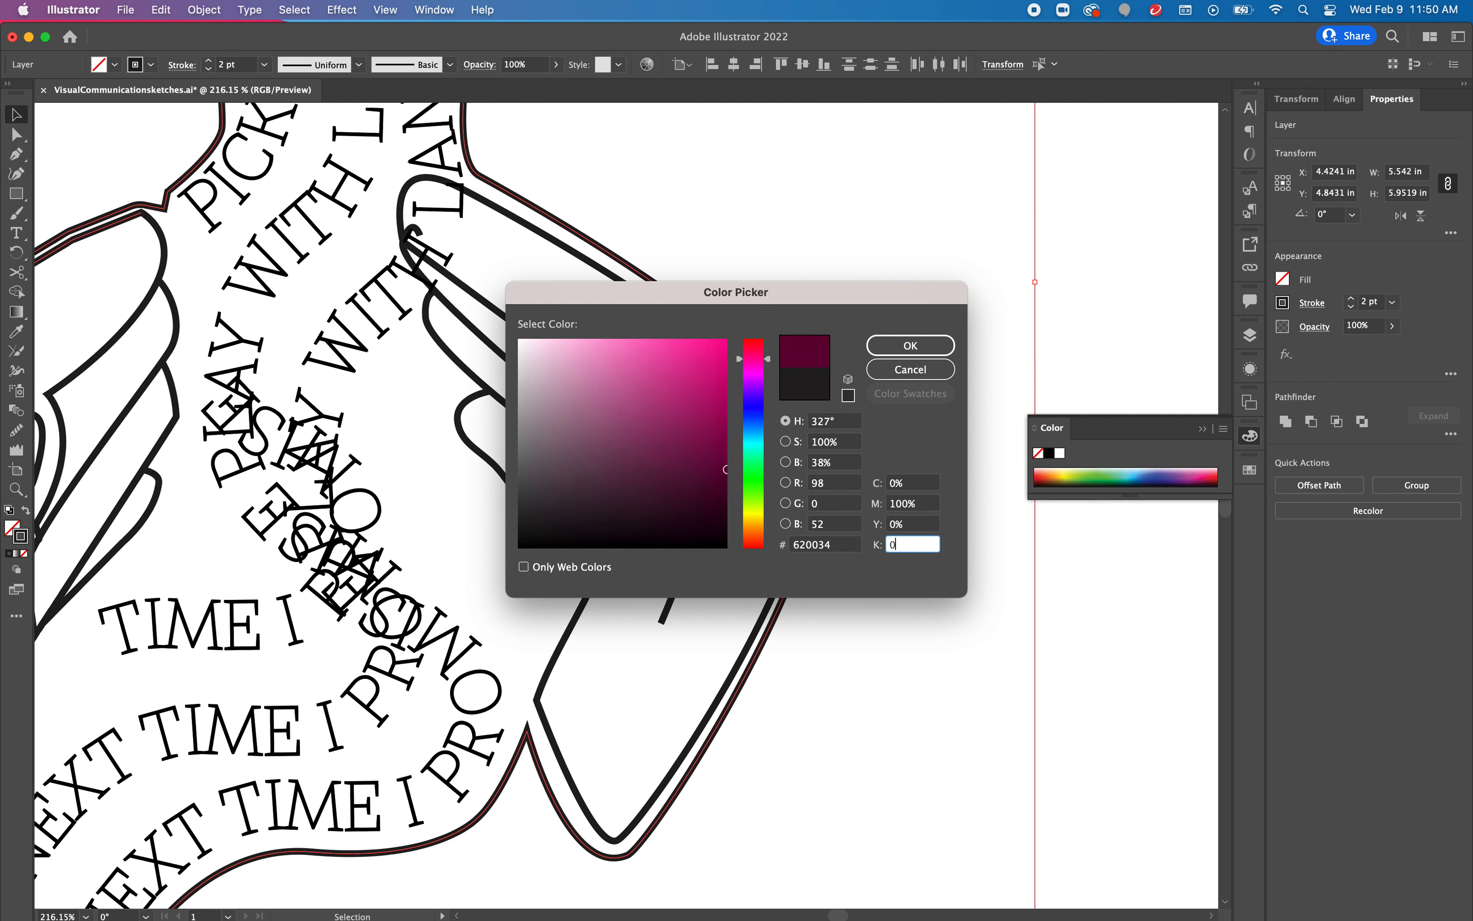
key("Return")
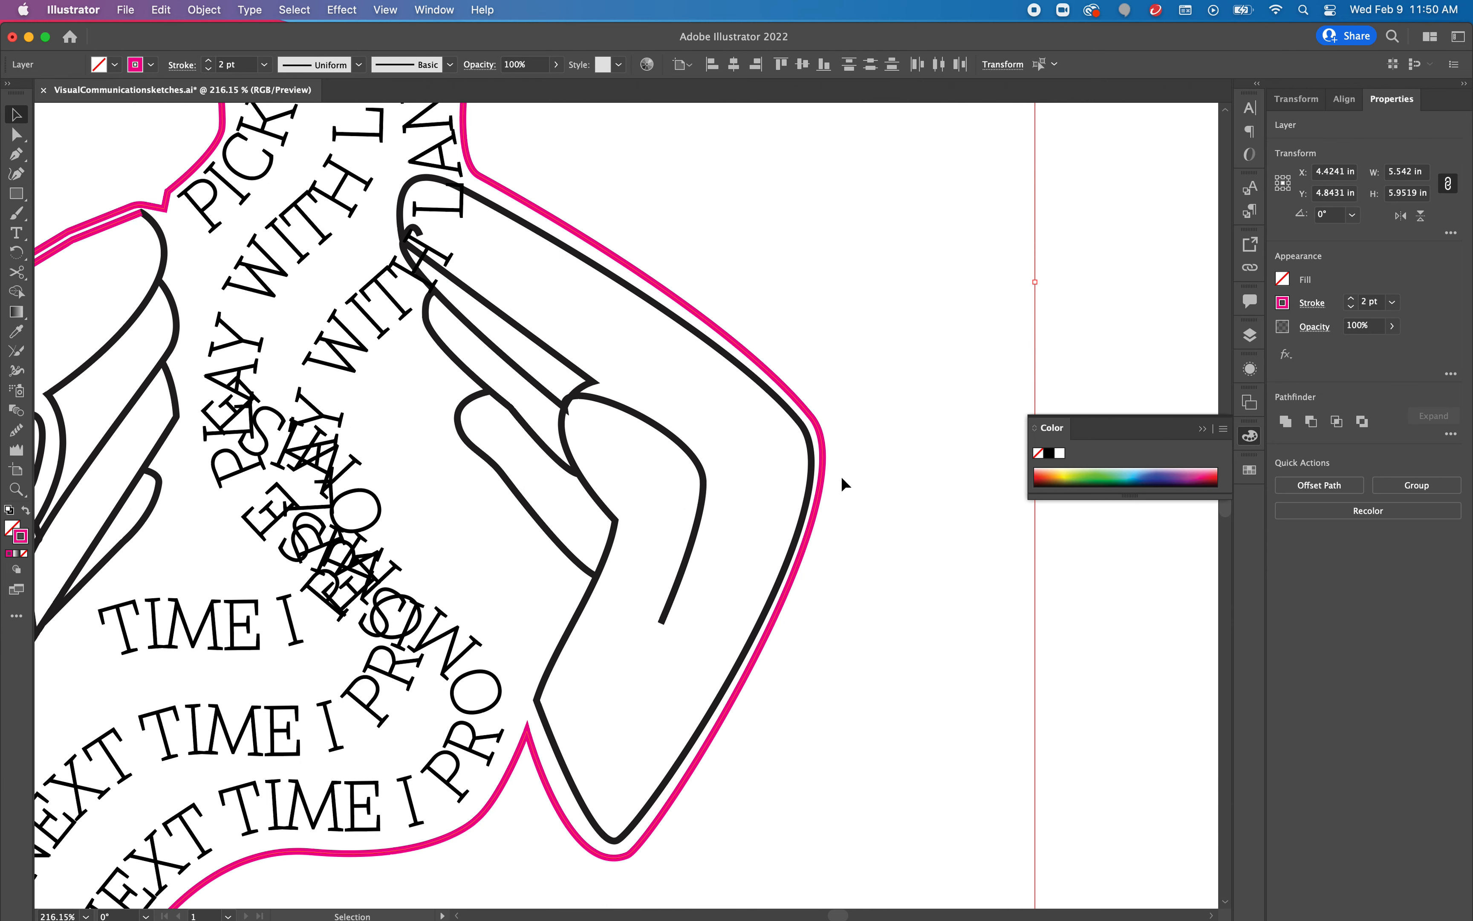
Delete the leftover inner magenta contour path that runs between the left hand's outline and the outer cut line.
left_click_drag(750, 418, 1107, 301)
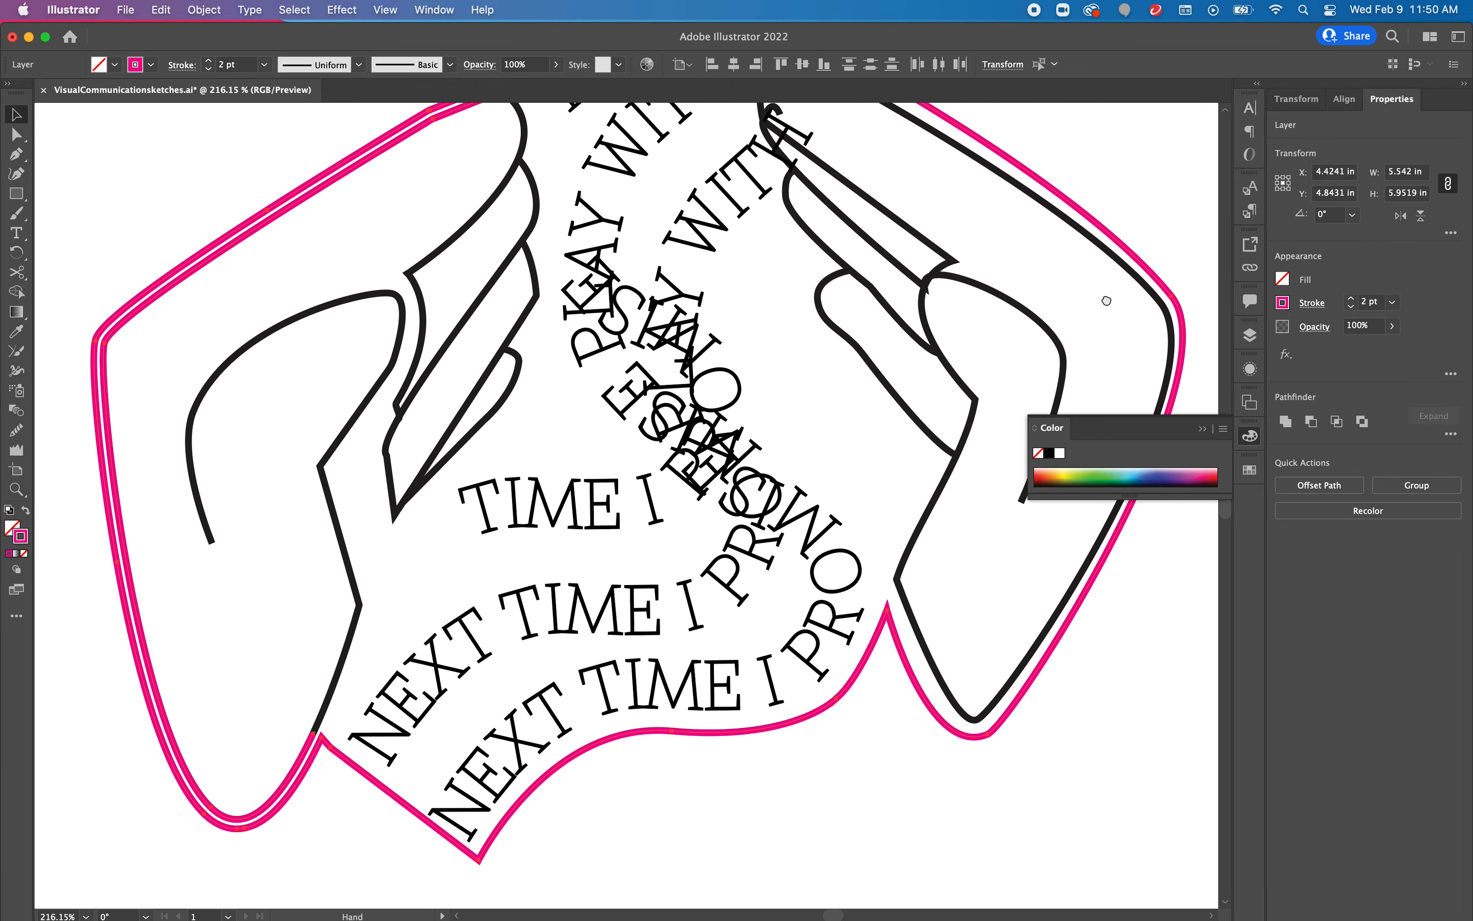
scroll(501, 379, "up", 2)
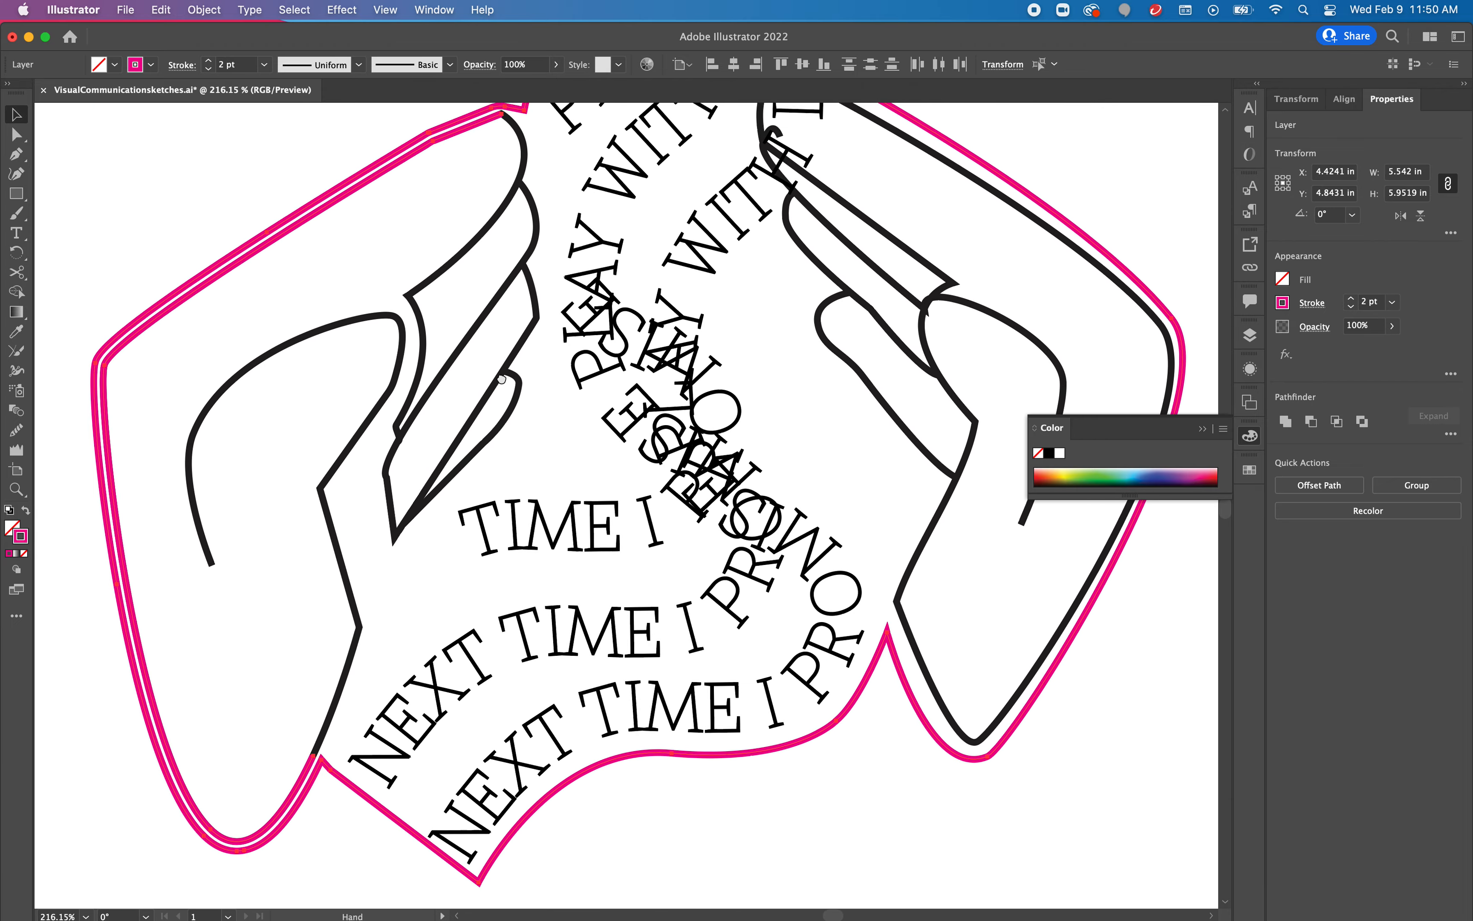
scroll(502, 379, "up", 8)
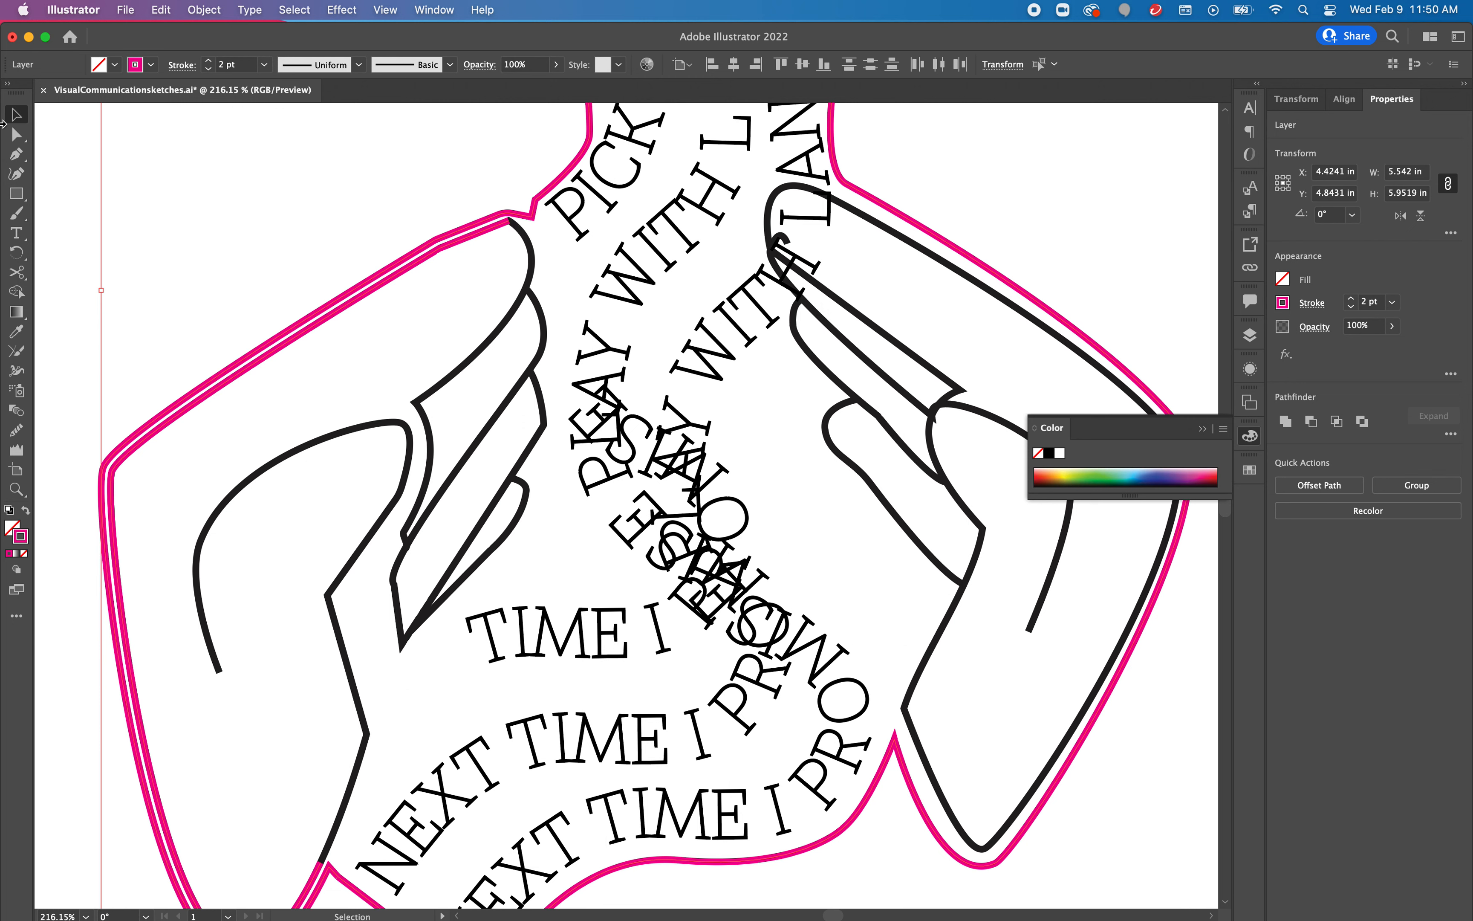
left_click(17, 134)
left_click(323, 188)
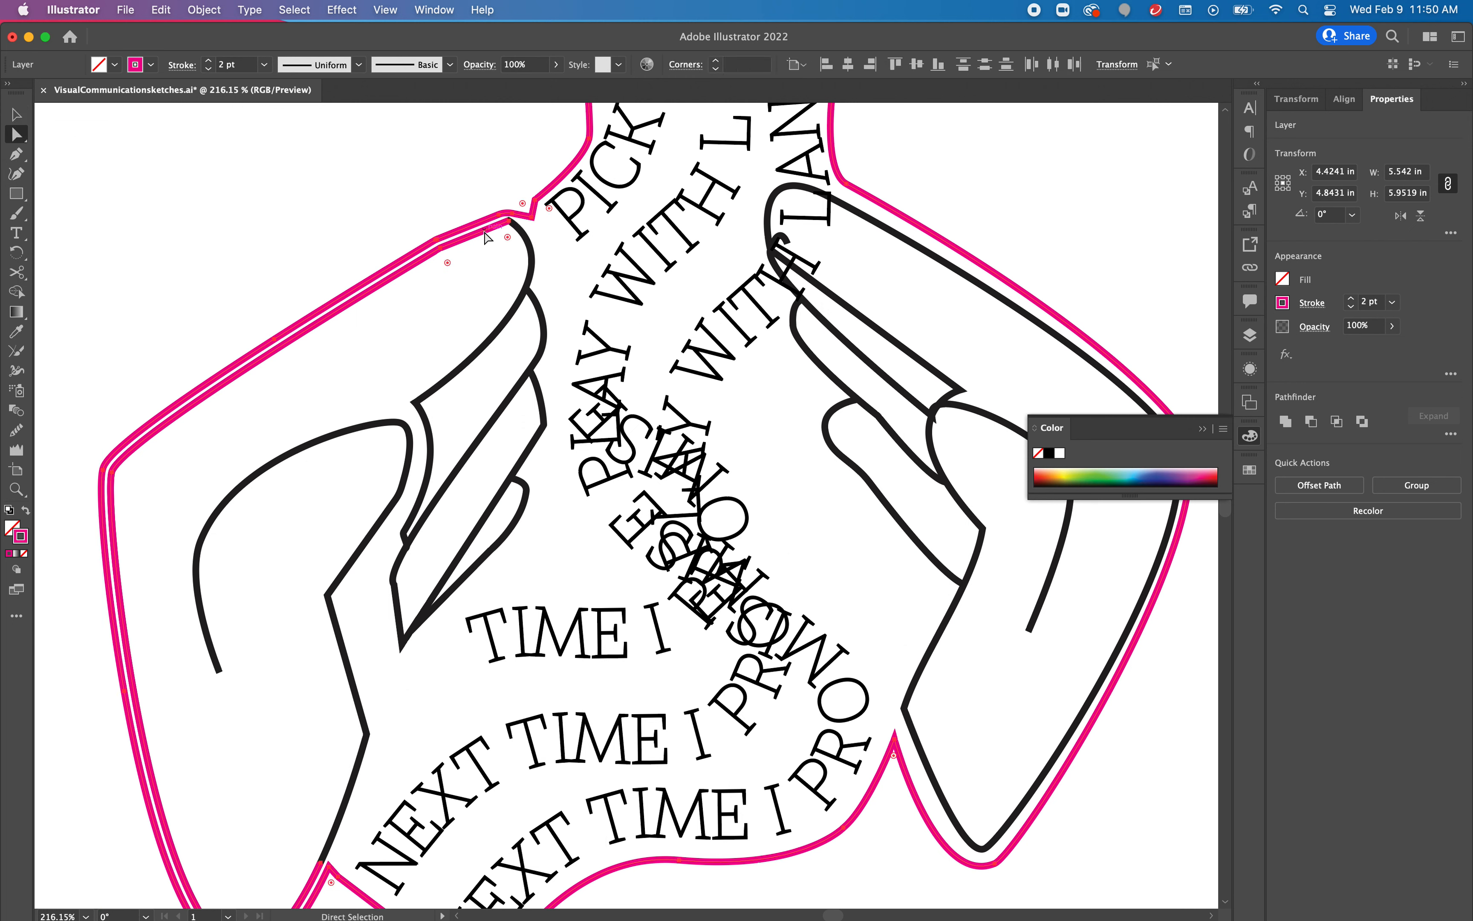
left_click(500, 233)
left_click(510, 220)
key("Delete")
key("Delete")
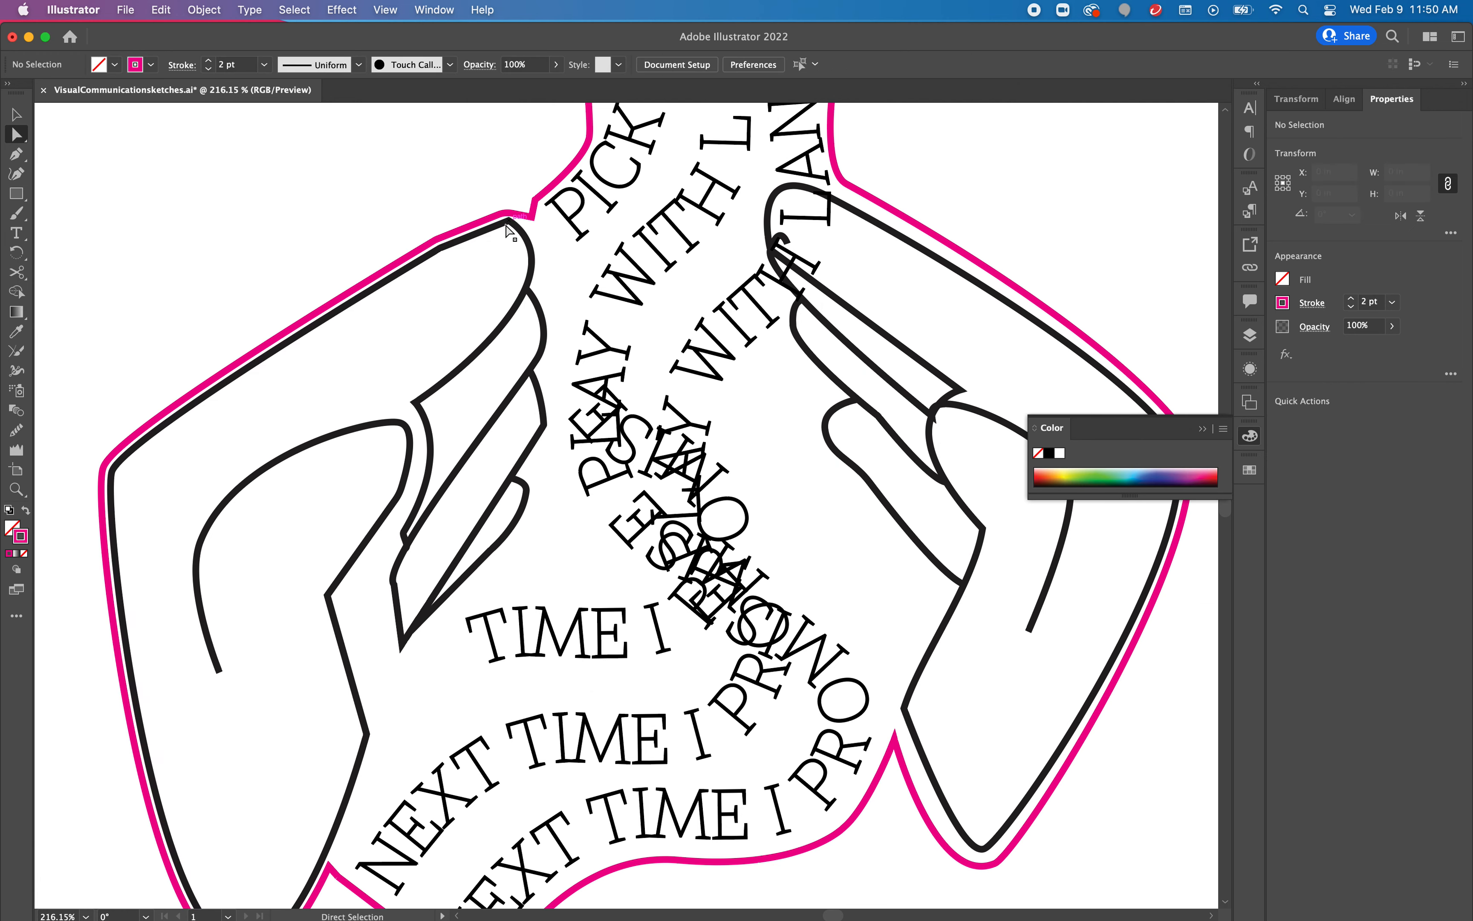
Unlock Layer 2 and flatten the transparency of all its artwork, with Convert All Strokes to Outlines and Preserve Overprints and Spot Colors off.
left_click_drag(595, 449, 422, 314)
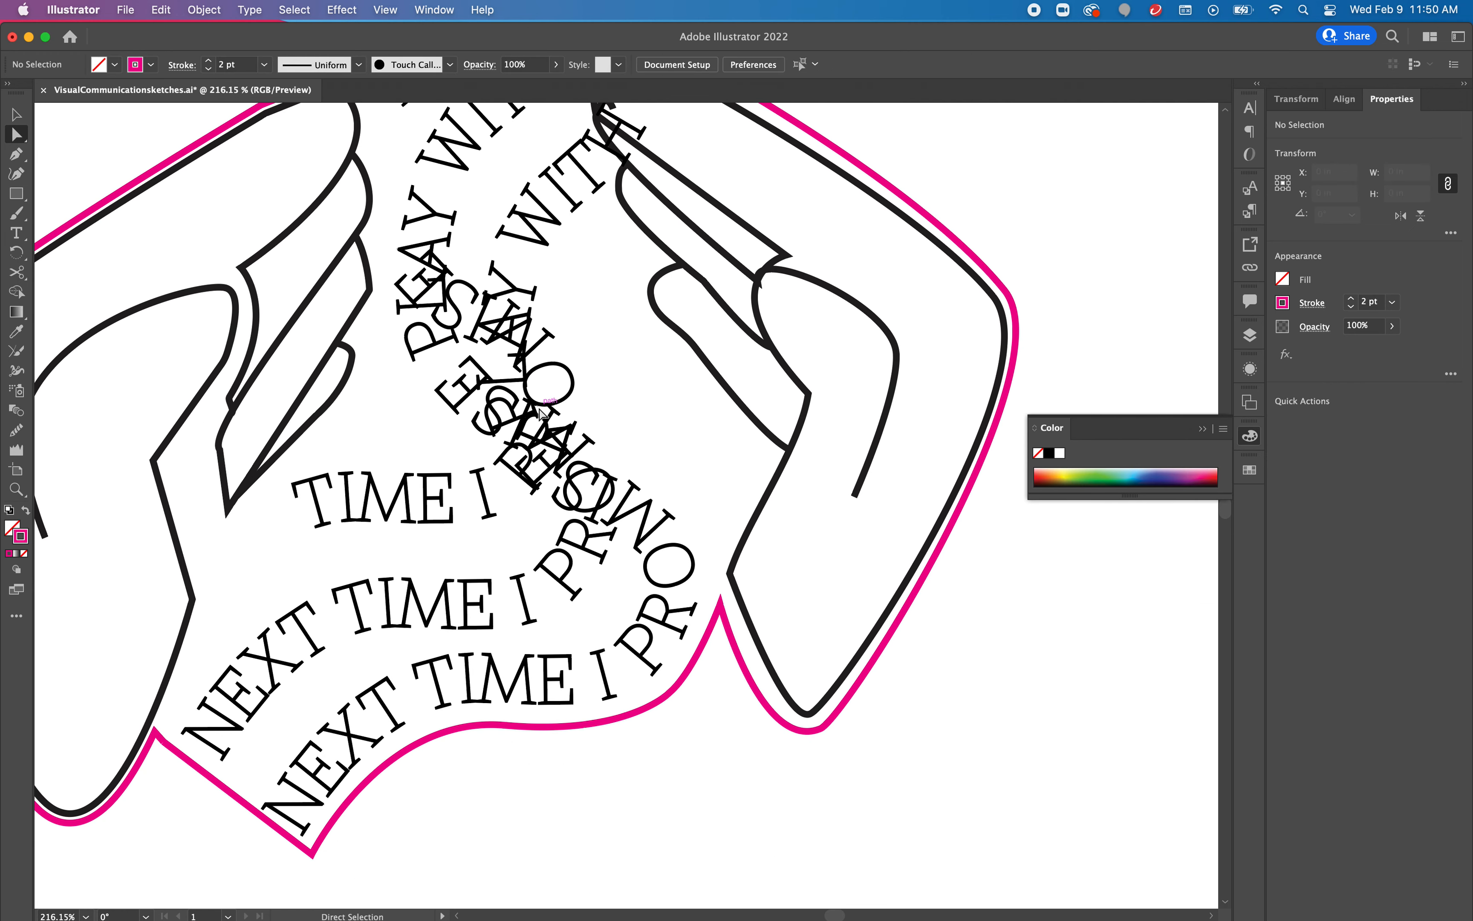
key("super+0")
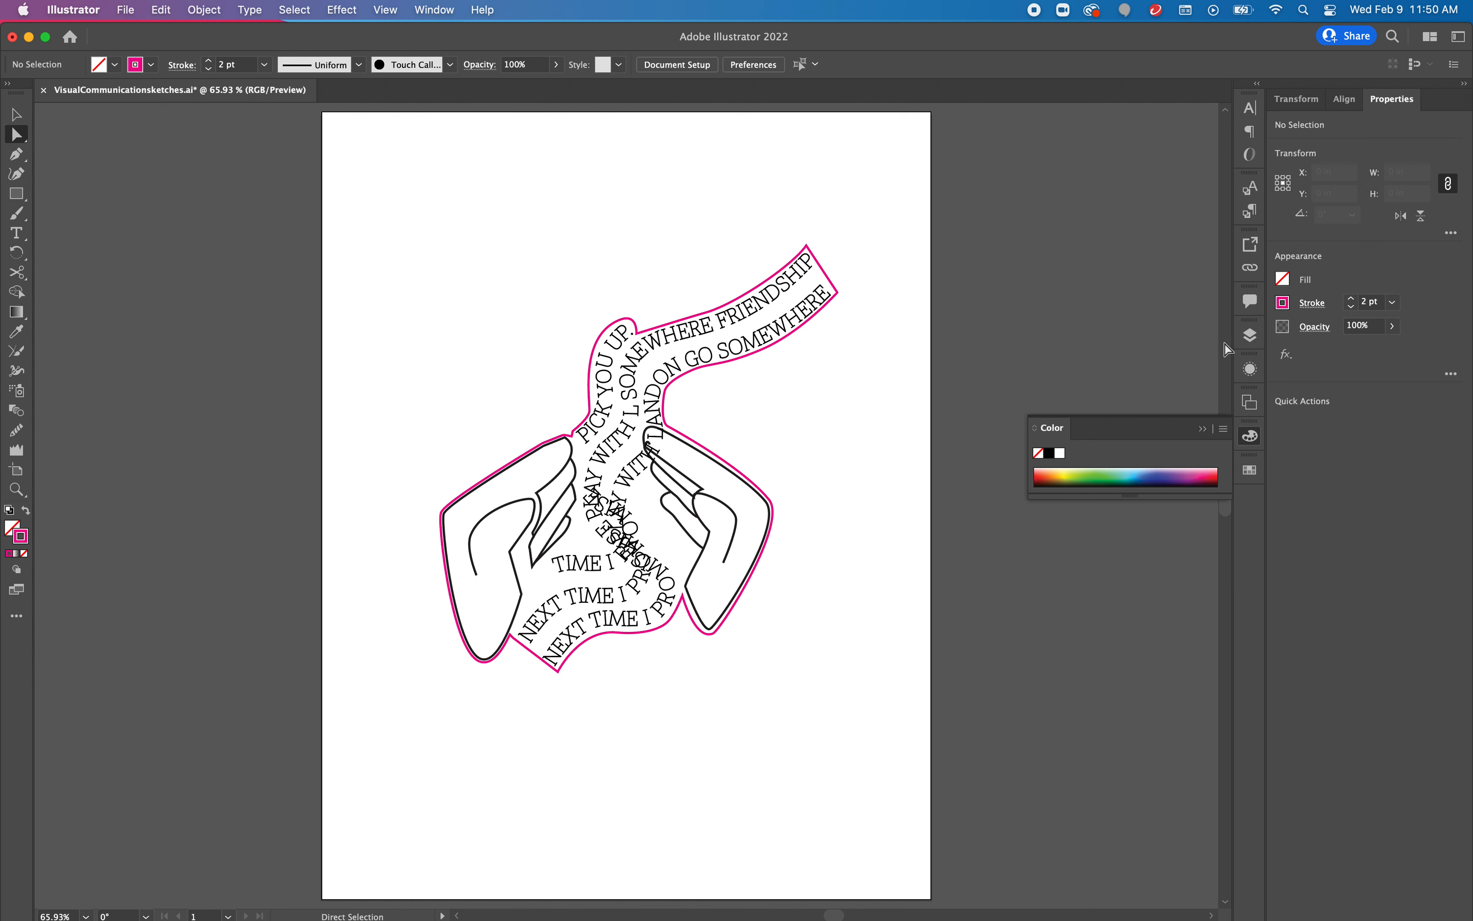
left_click(1250, 336)
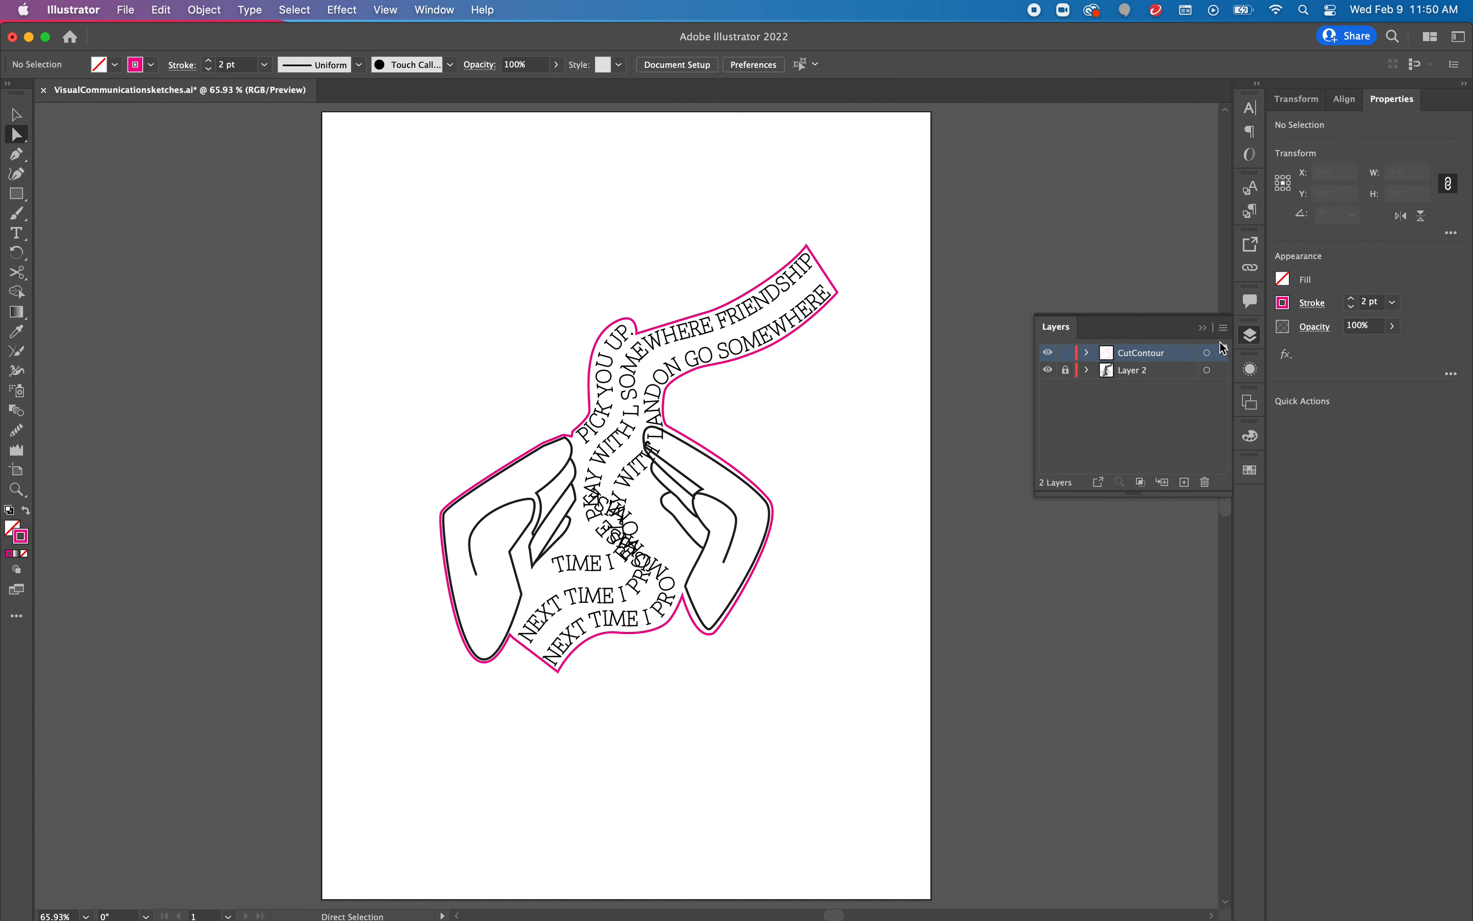
left_click(1209, 354)
left_click(1132, 376)
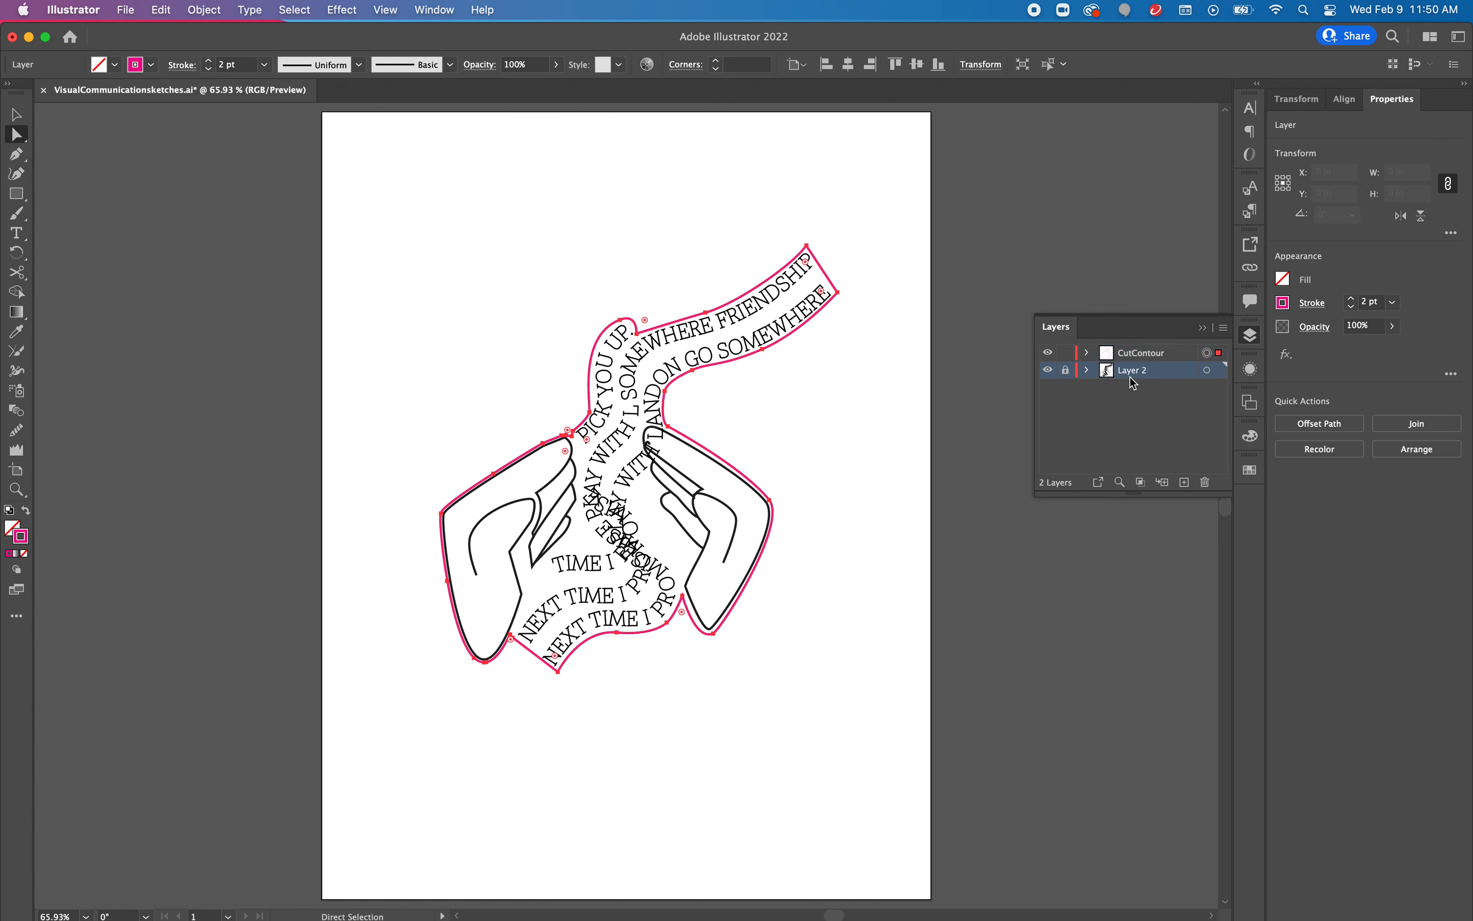
left_click(1065, 371)
left_click(1208, 371)
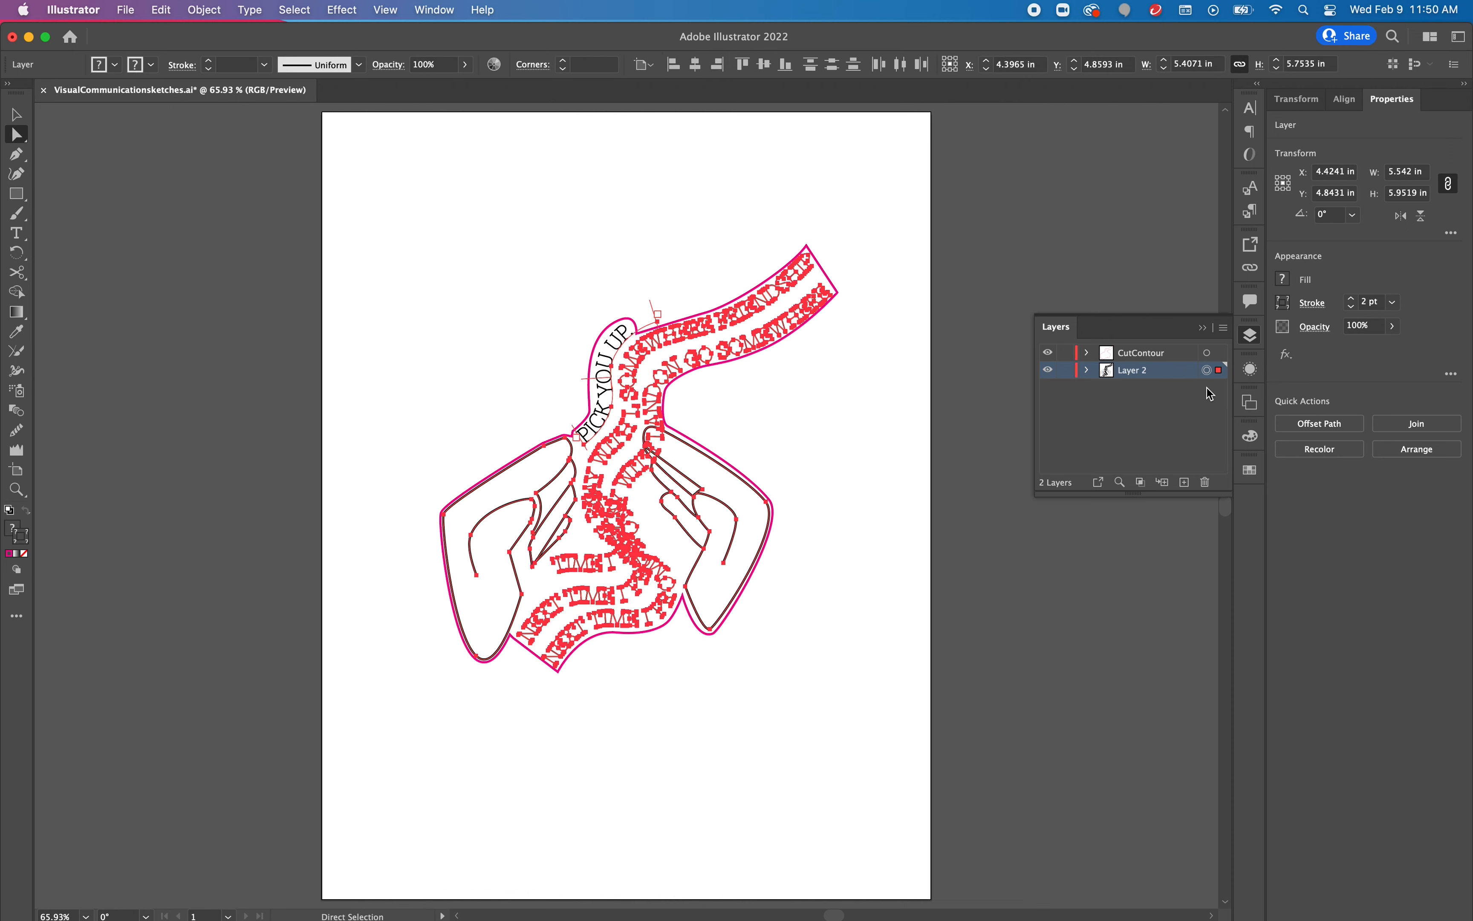
left_click(207, 12)
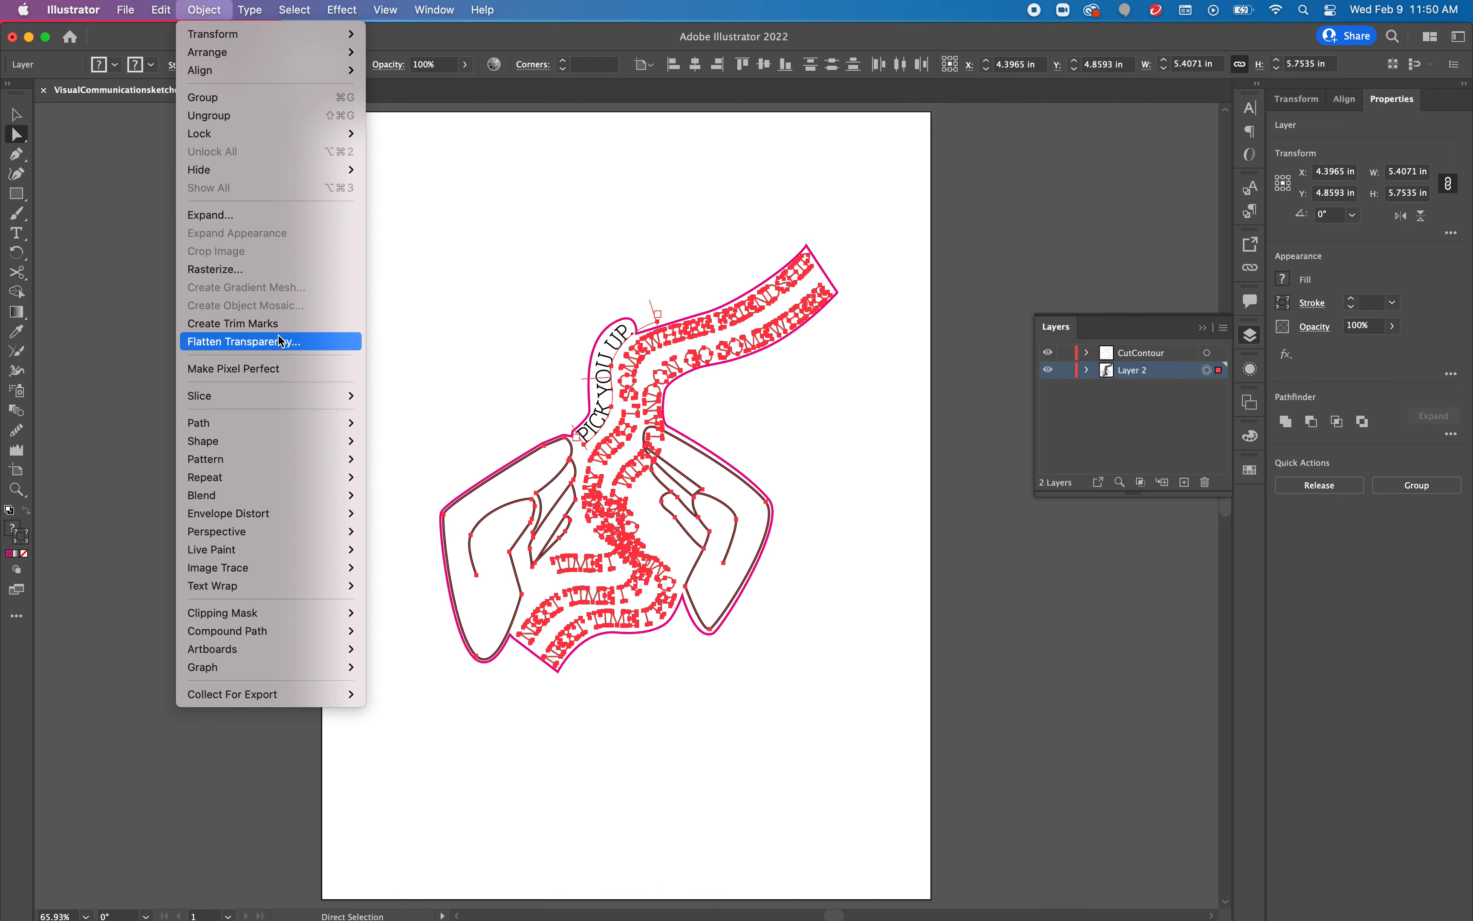
left_click(291, 345)
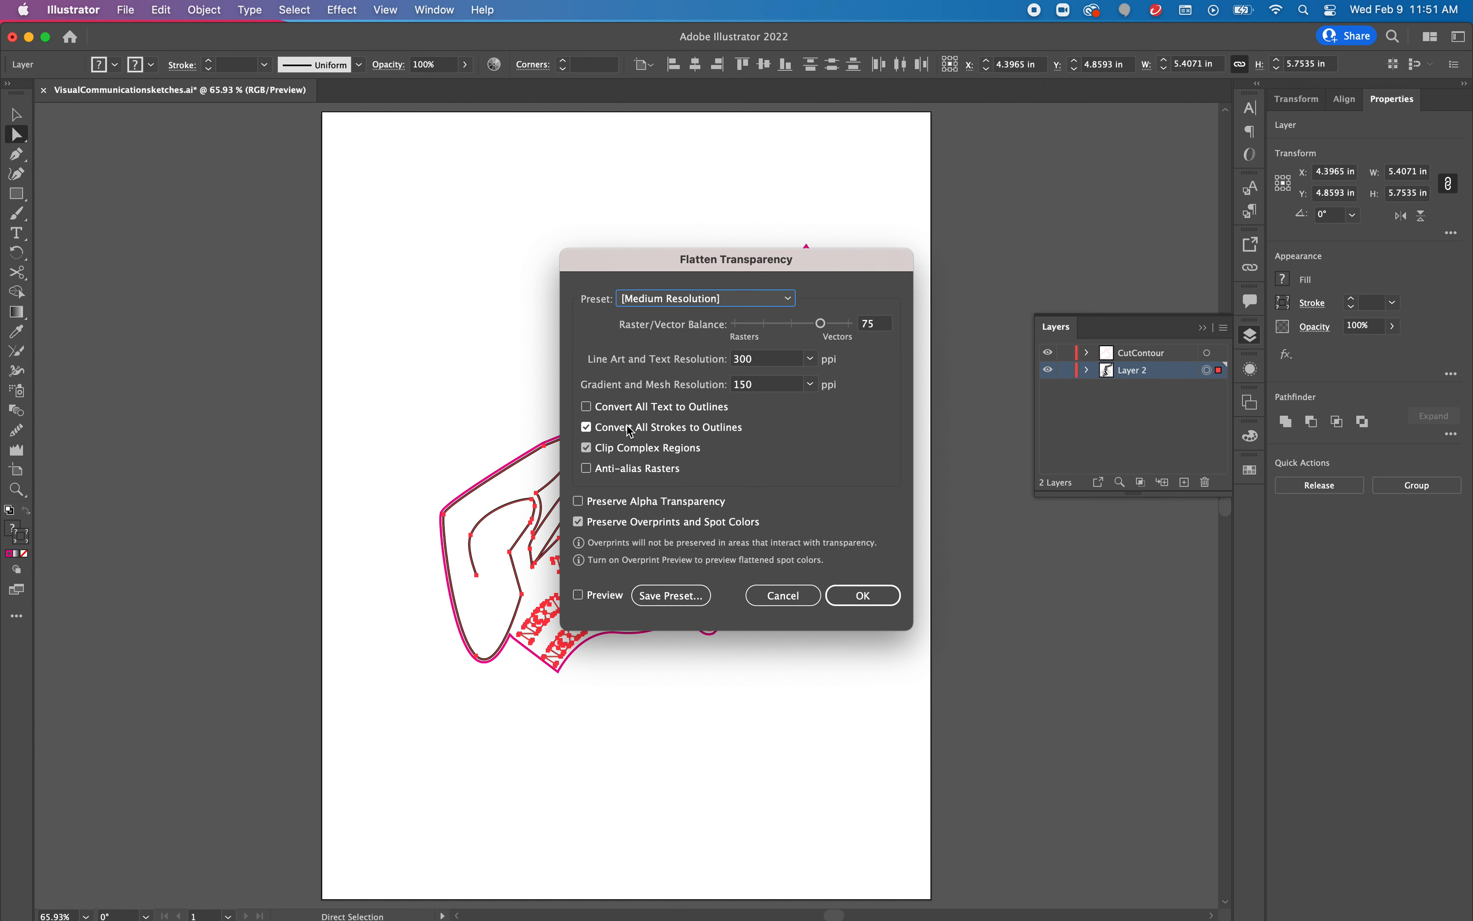
left_click(612, 429)
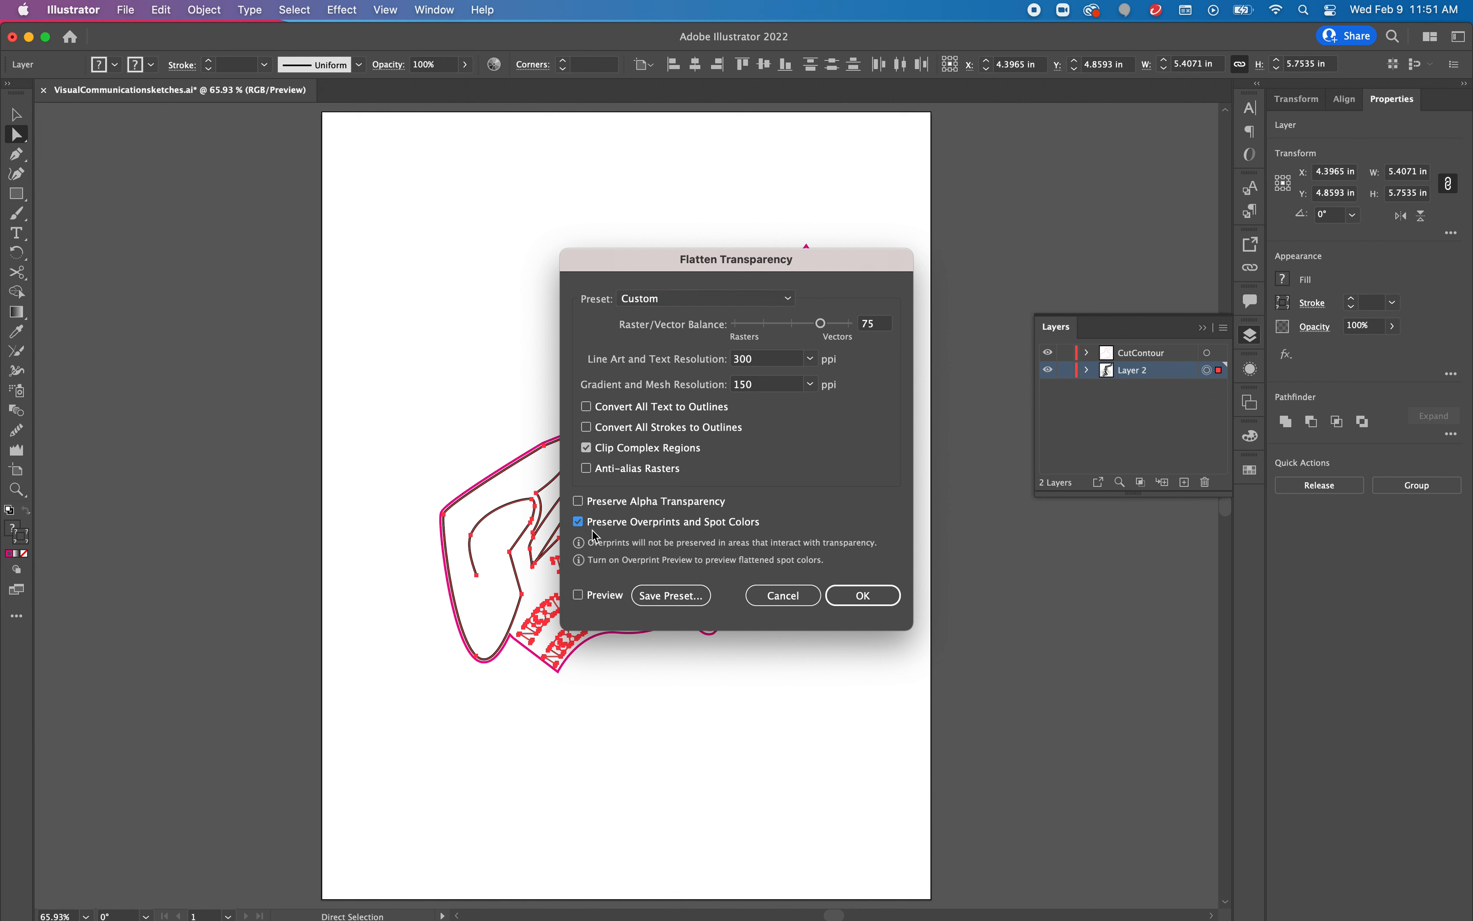
left_click(578, 522)
left_click(863, 601)
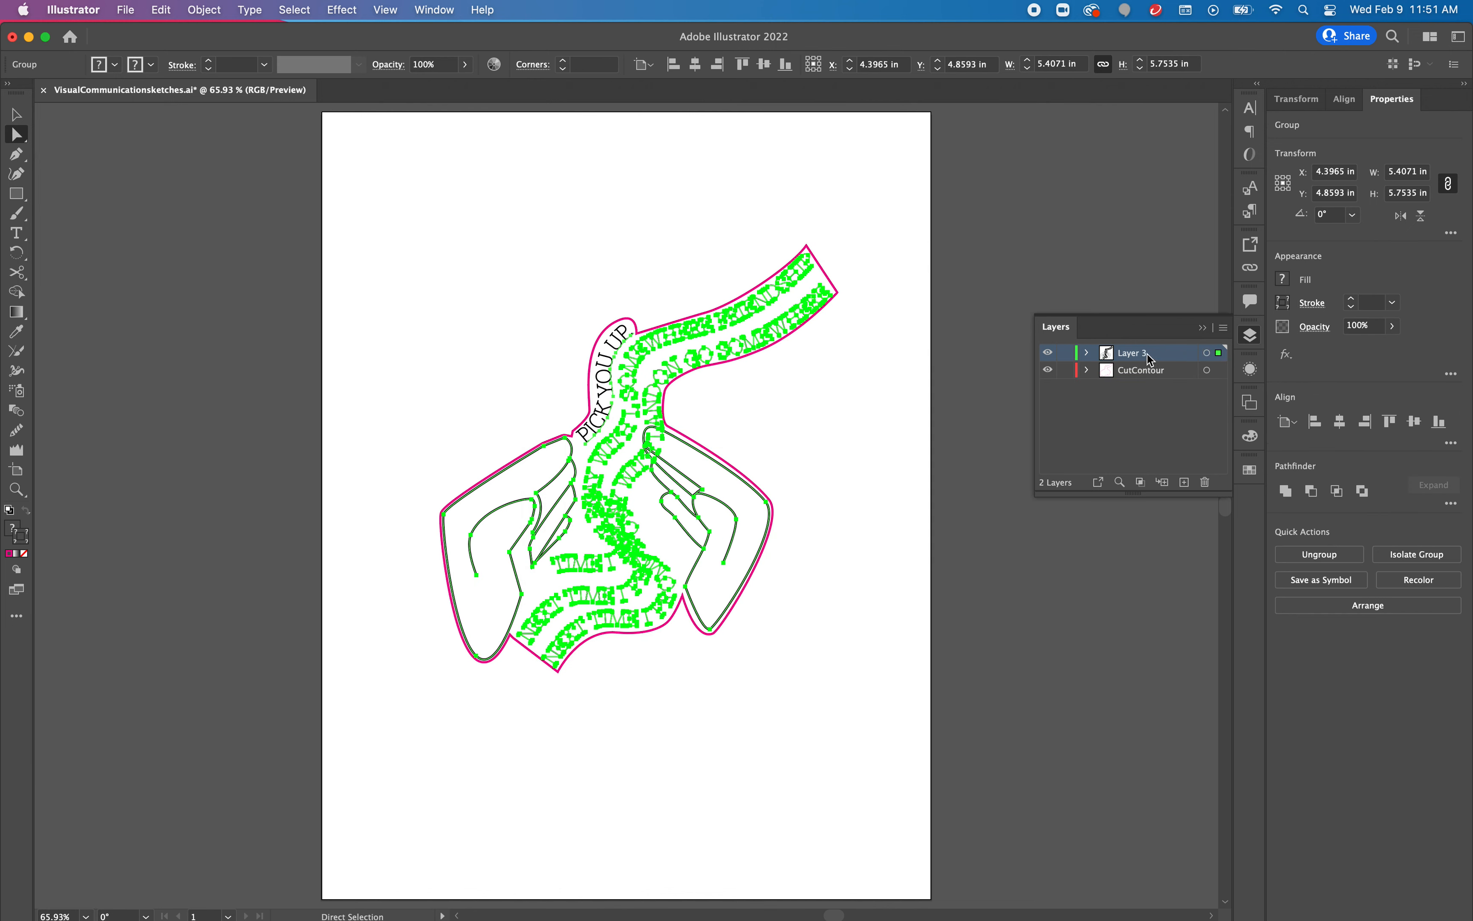
Move the flattened artwork's layer below CutContour, make CutContour the active layer and clear the selection.
left_click_drag(1150, 354, 1155, 378)
left_click(1163, 357)
left_click(584, 287)
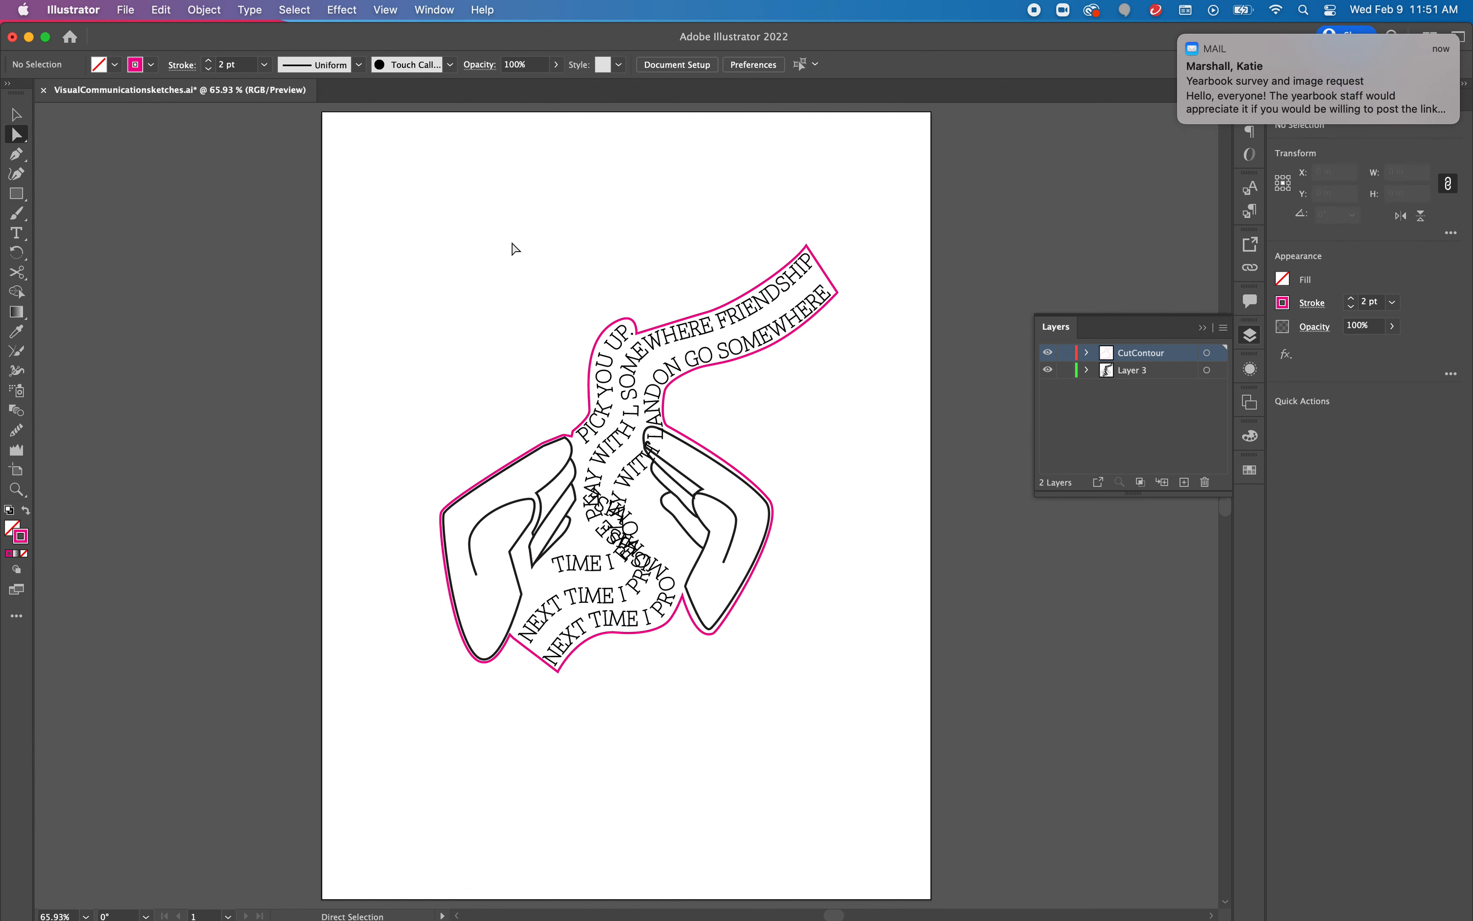
Save the document as the Adobe PDF file VisualCommunicationsketches.pdf using the [Illustrator Default] preset.
left_click(128, 10)
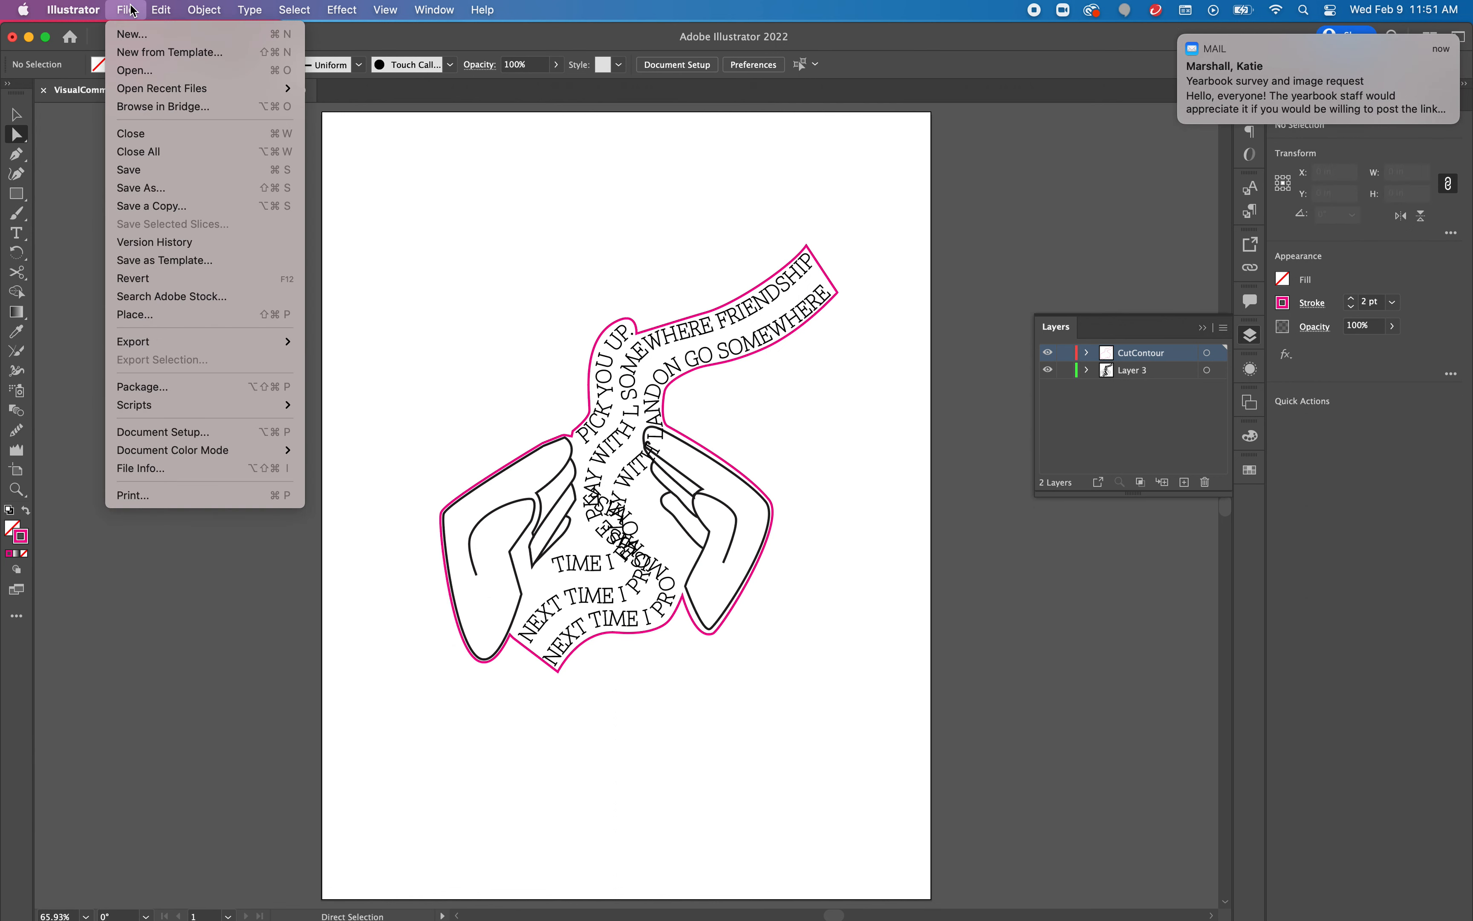
left_click(159, 189)
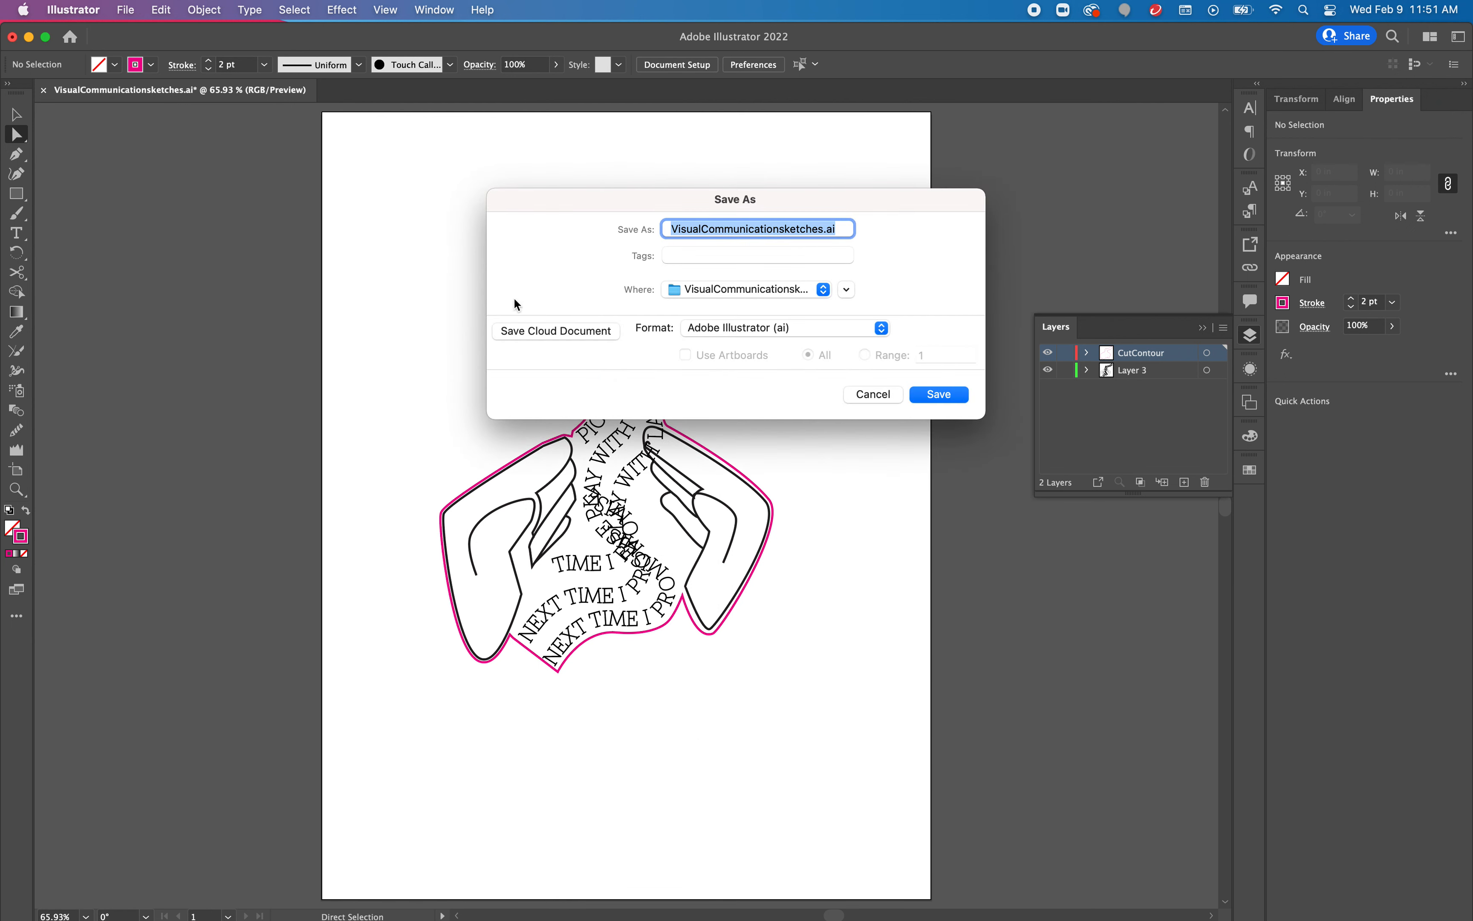
left_click(799, 324)
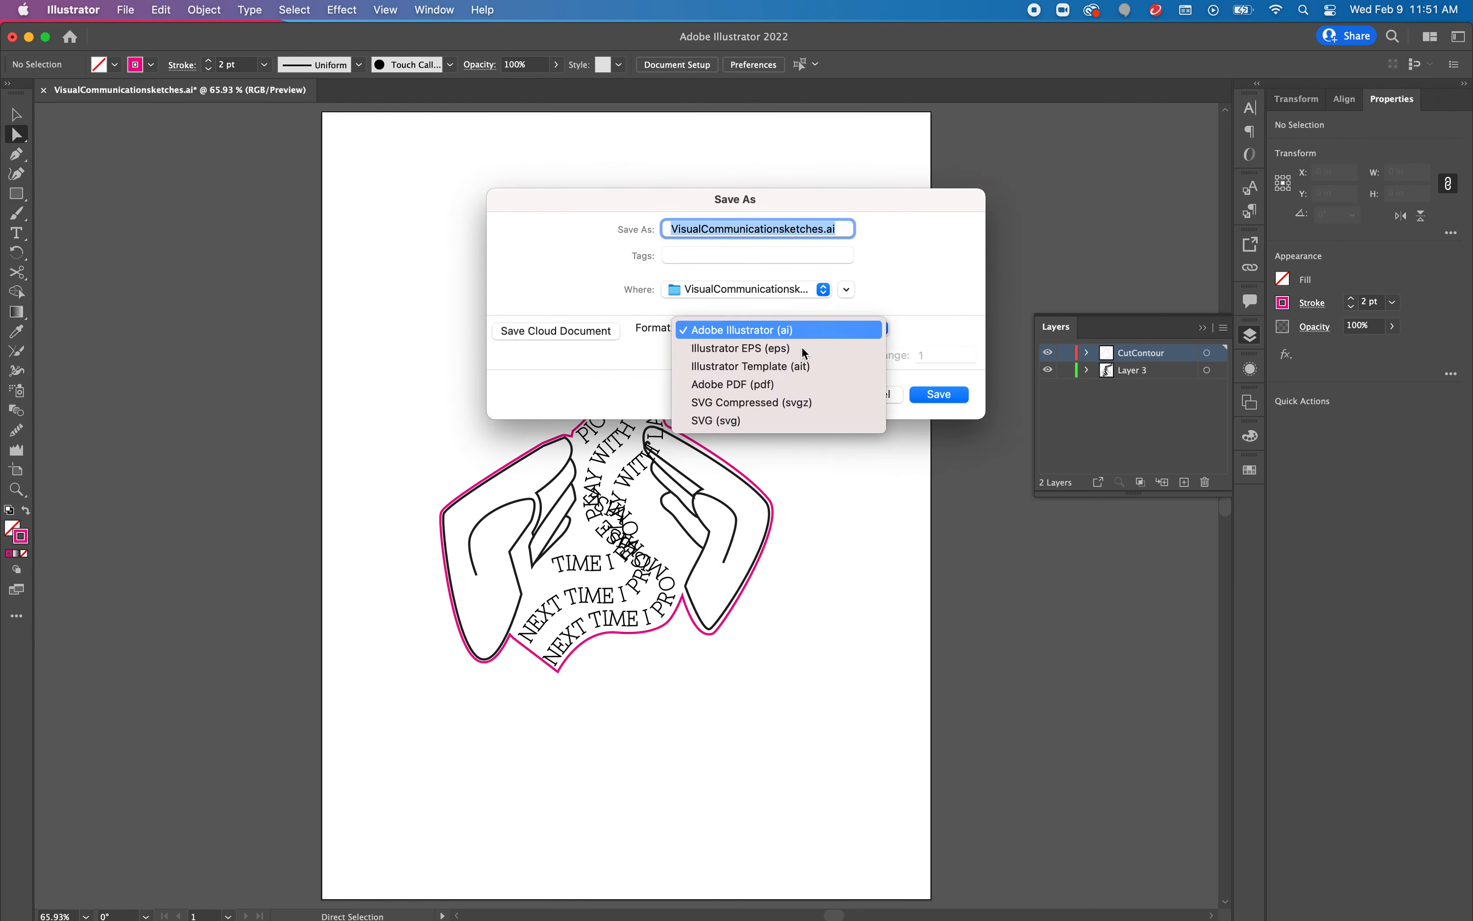
left_click(789, 385)
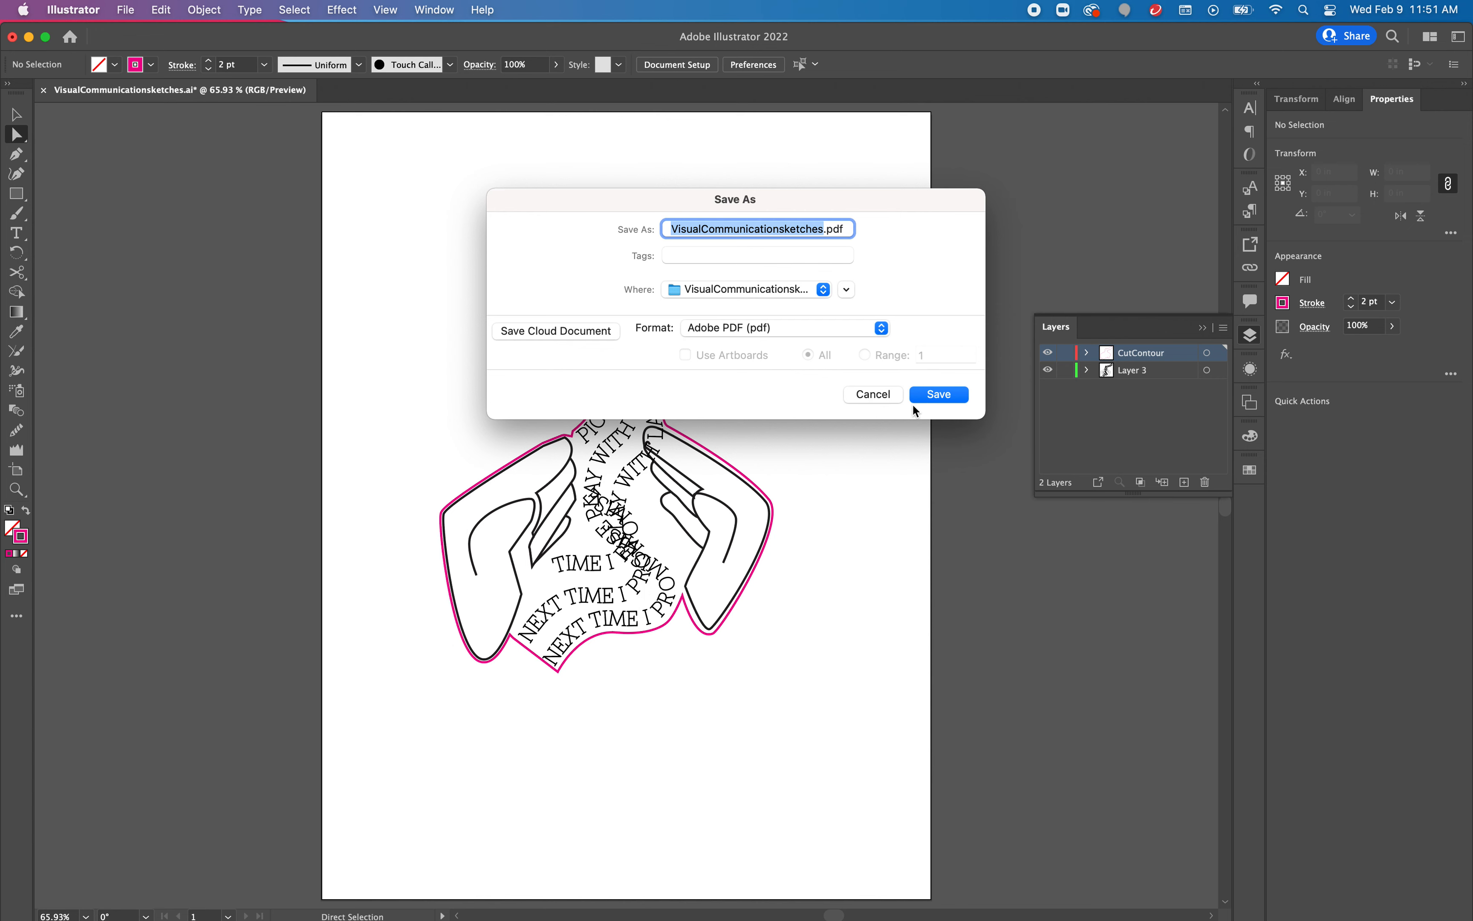
left_click(948, 396)
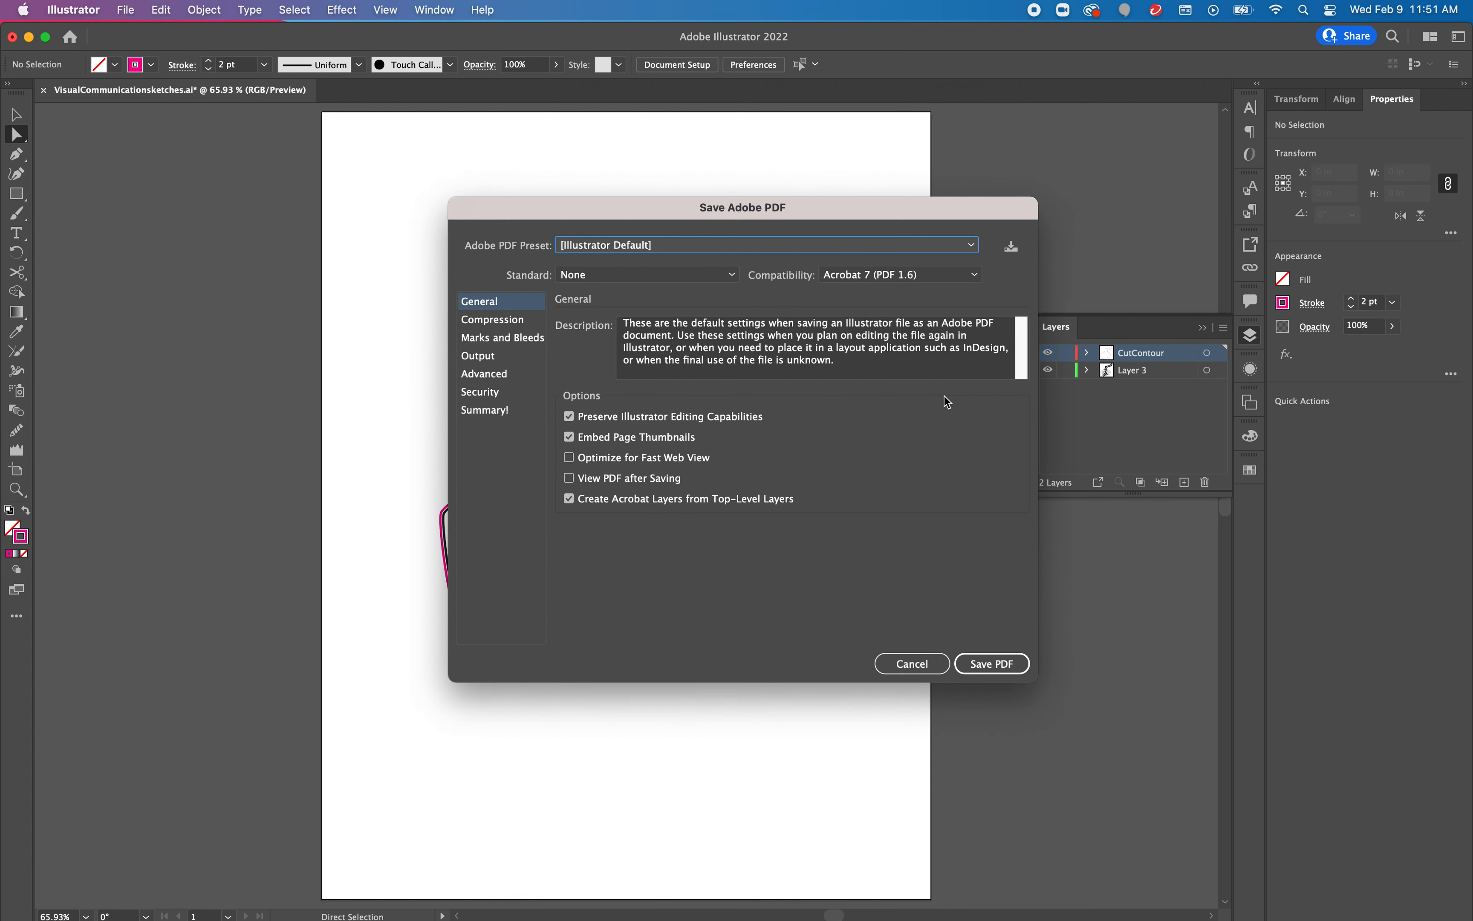
left_click(990, 667)
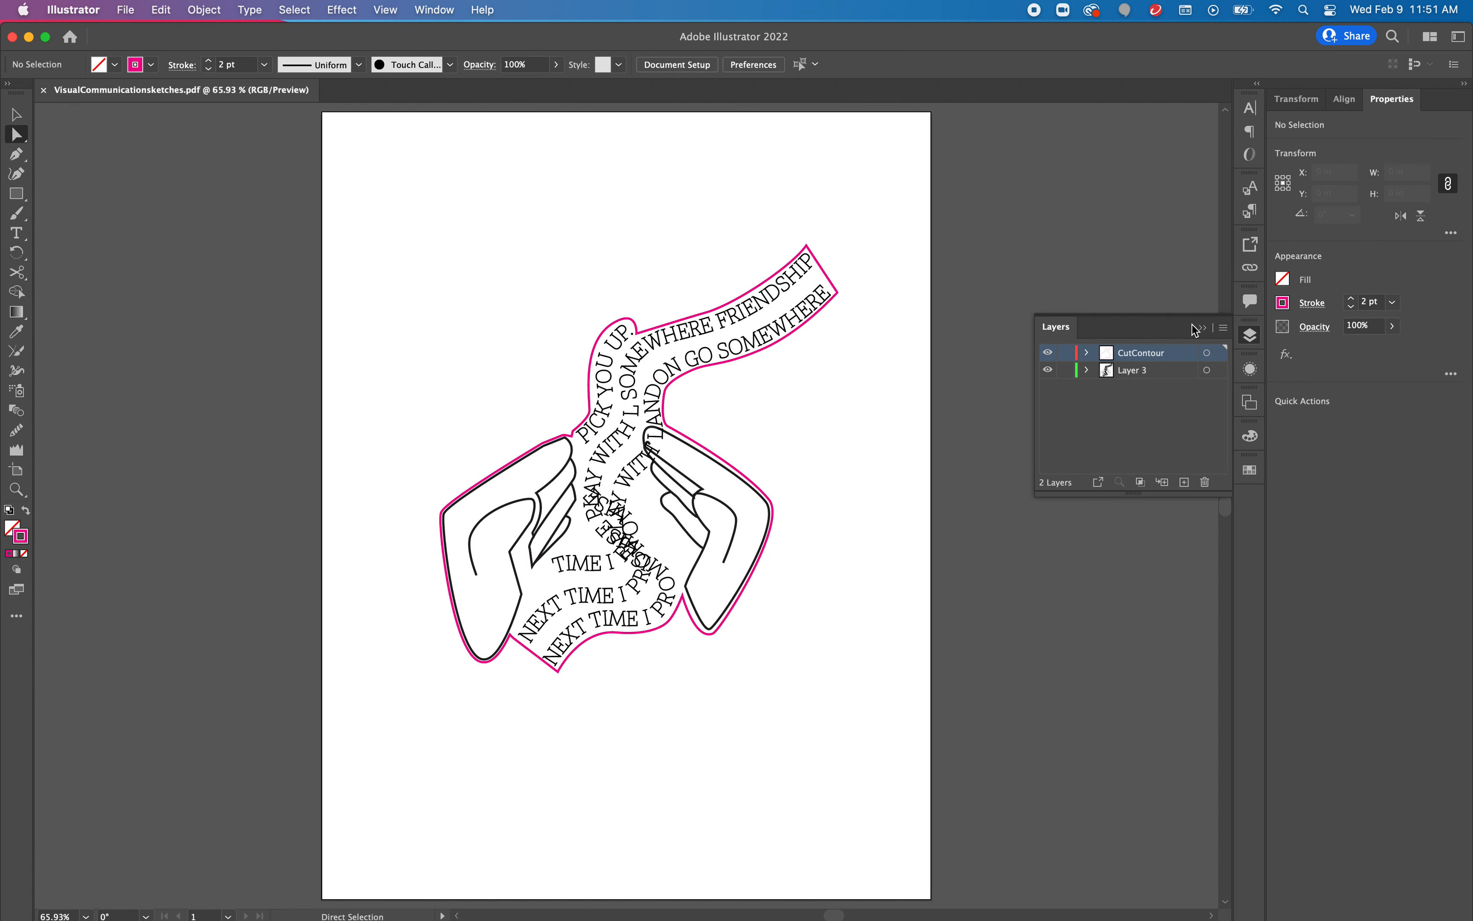
Close the layer list, select the flattened artwork group to inspect its extent, and clear the selection.
left_click(1206, 329)
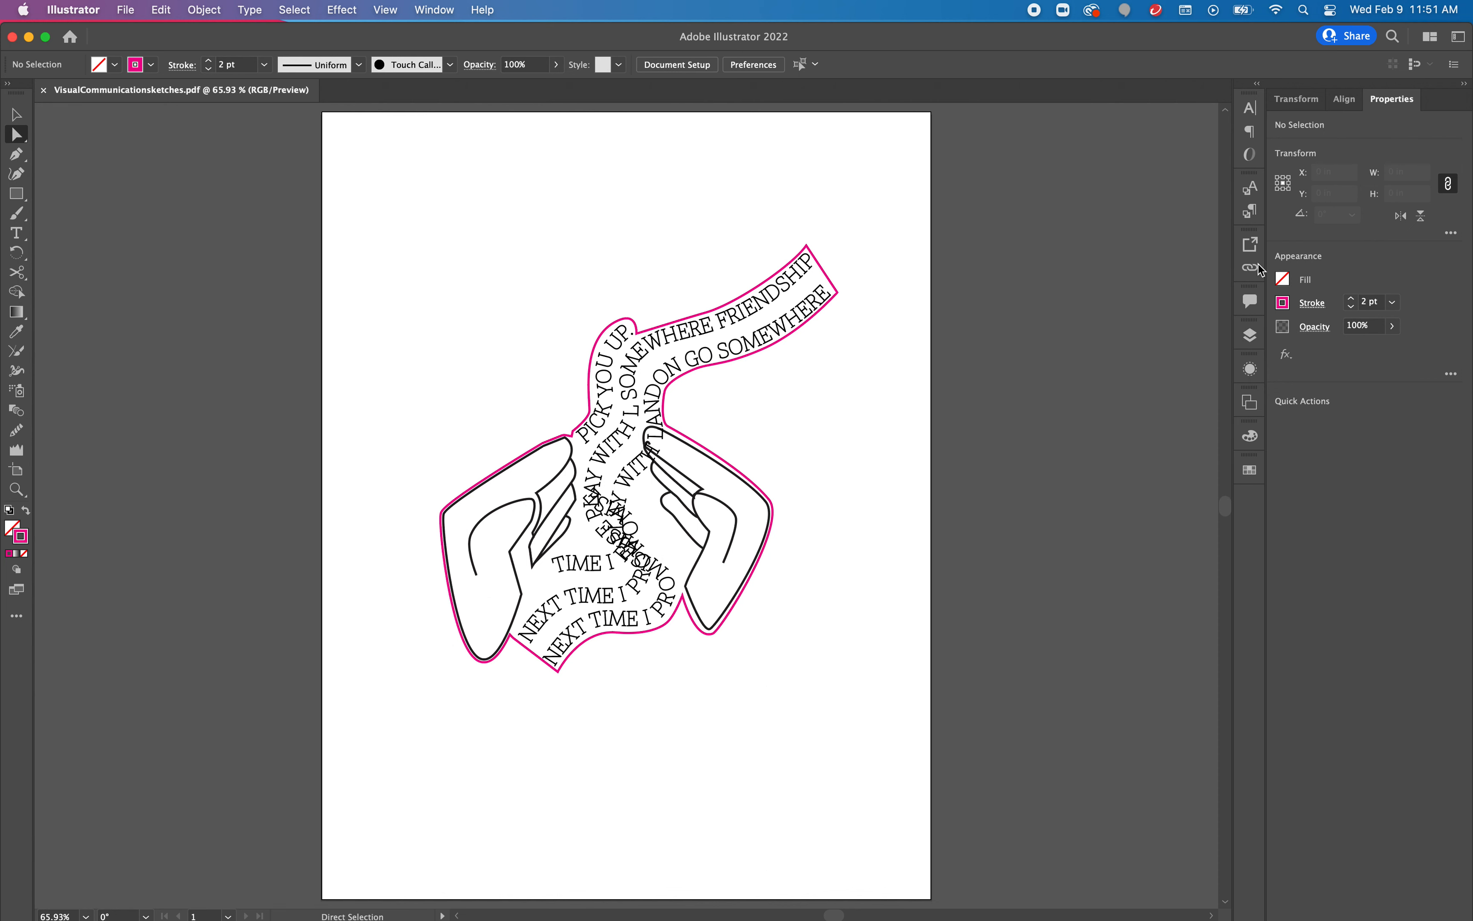
key("v")
left_click(674, 473)
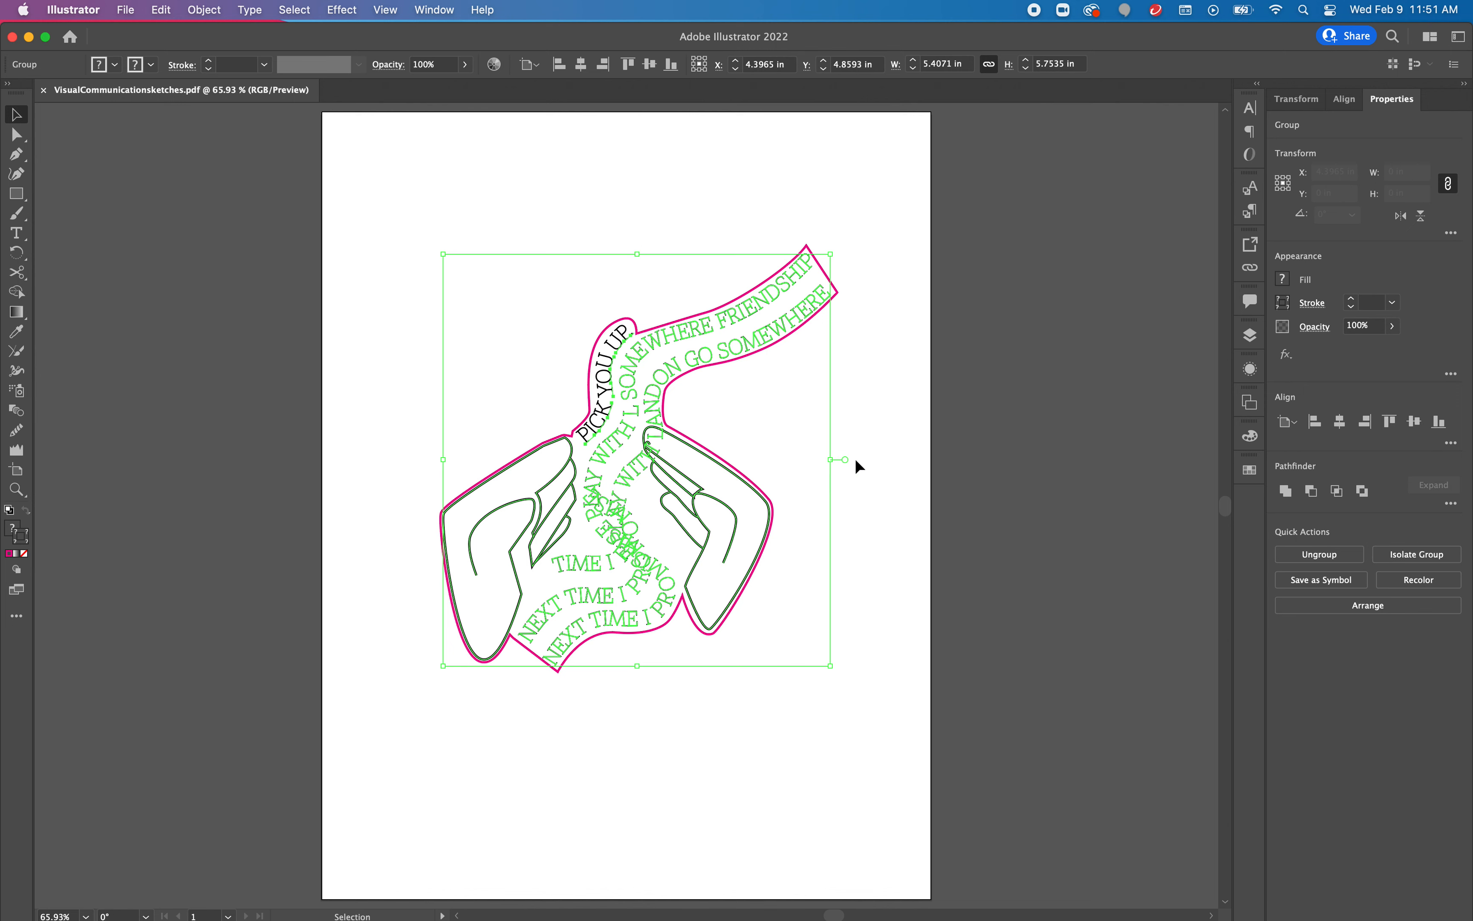
left_click(875, 413)
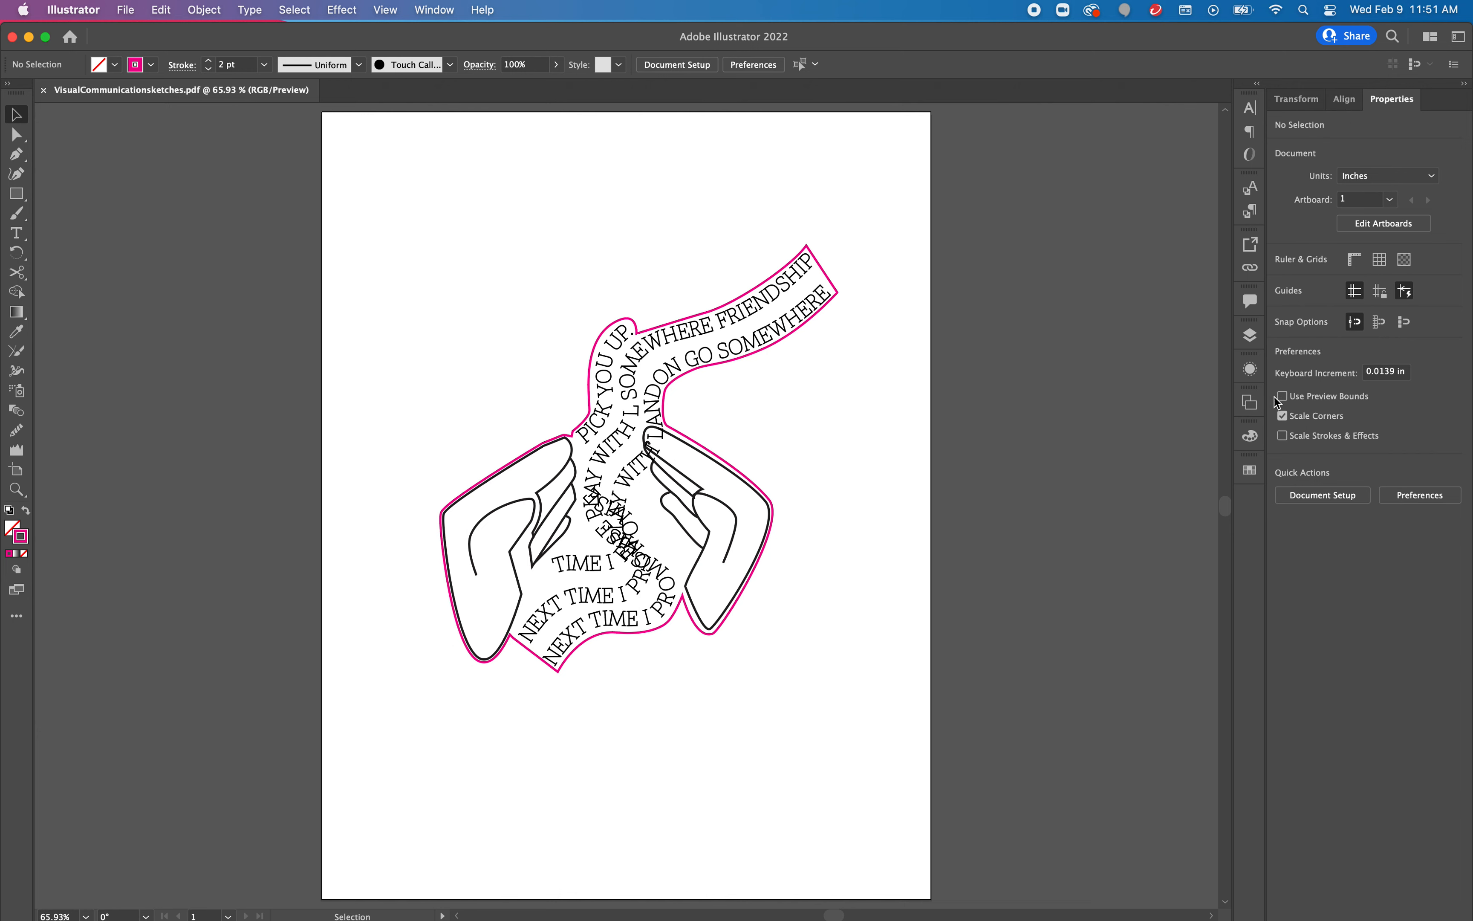
Show the Appearance settings and enlarge their view to examine all stroke, fill and opacity attributes.
left_click(434, 10)
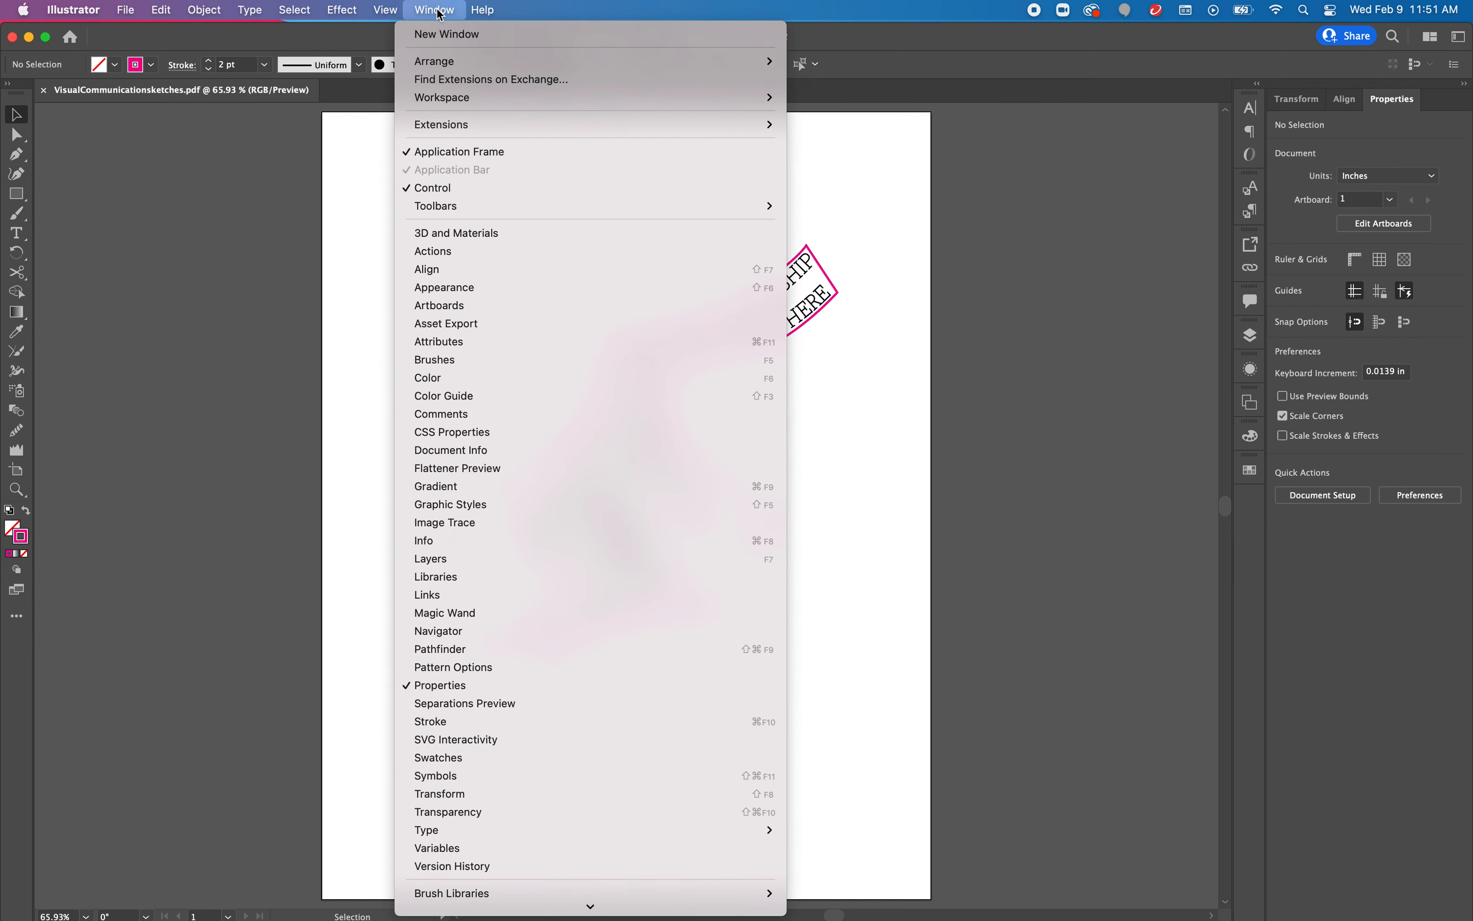
left_click(503, 286)
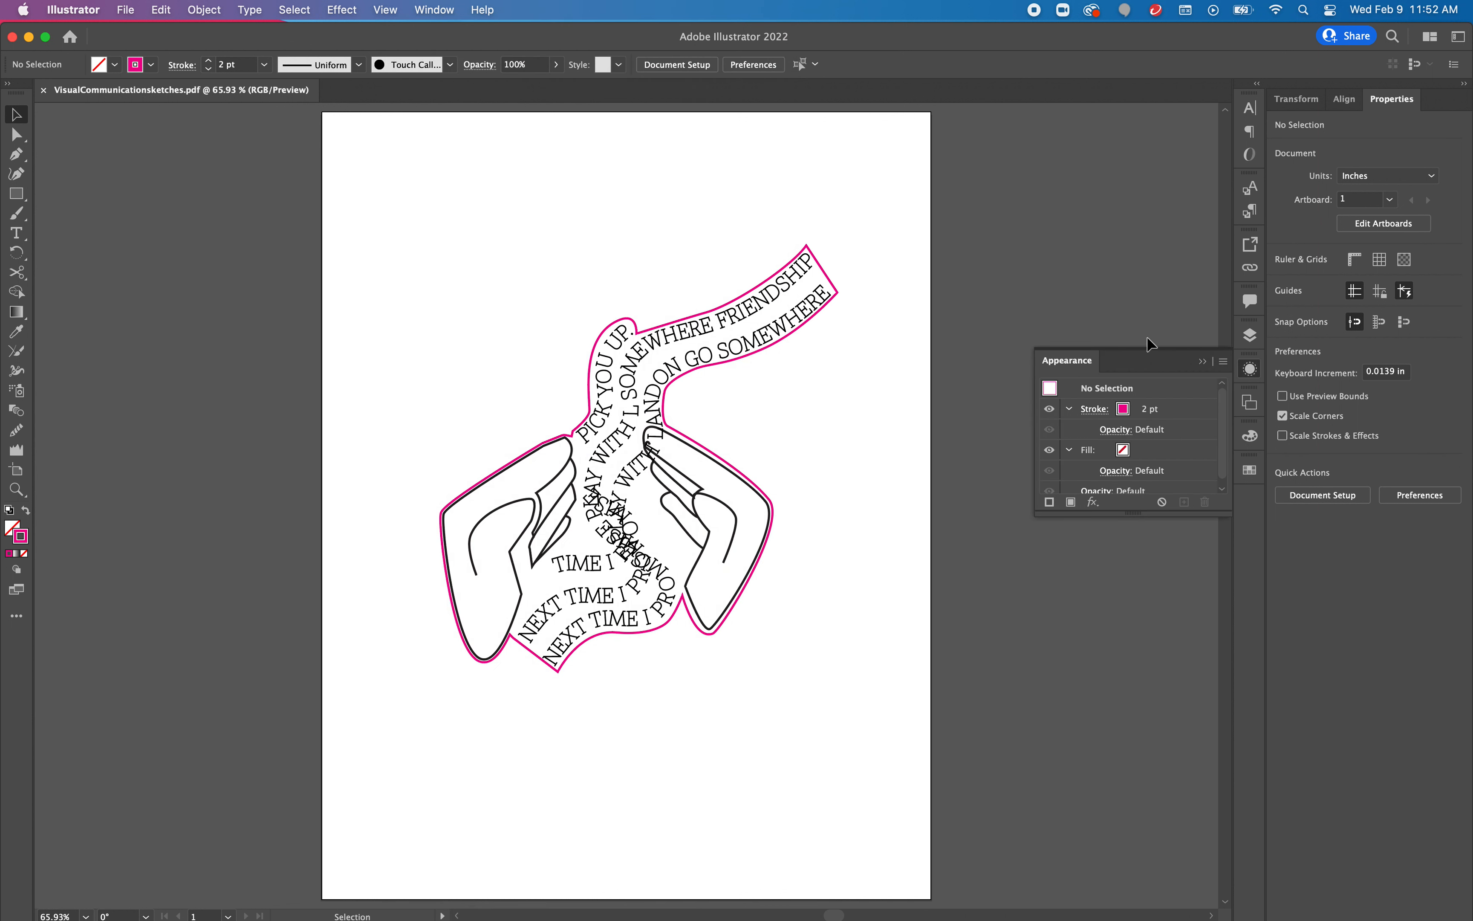
left_click_drag(1135, 514, 1152, 599)
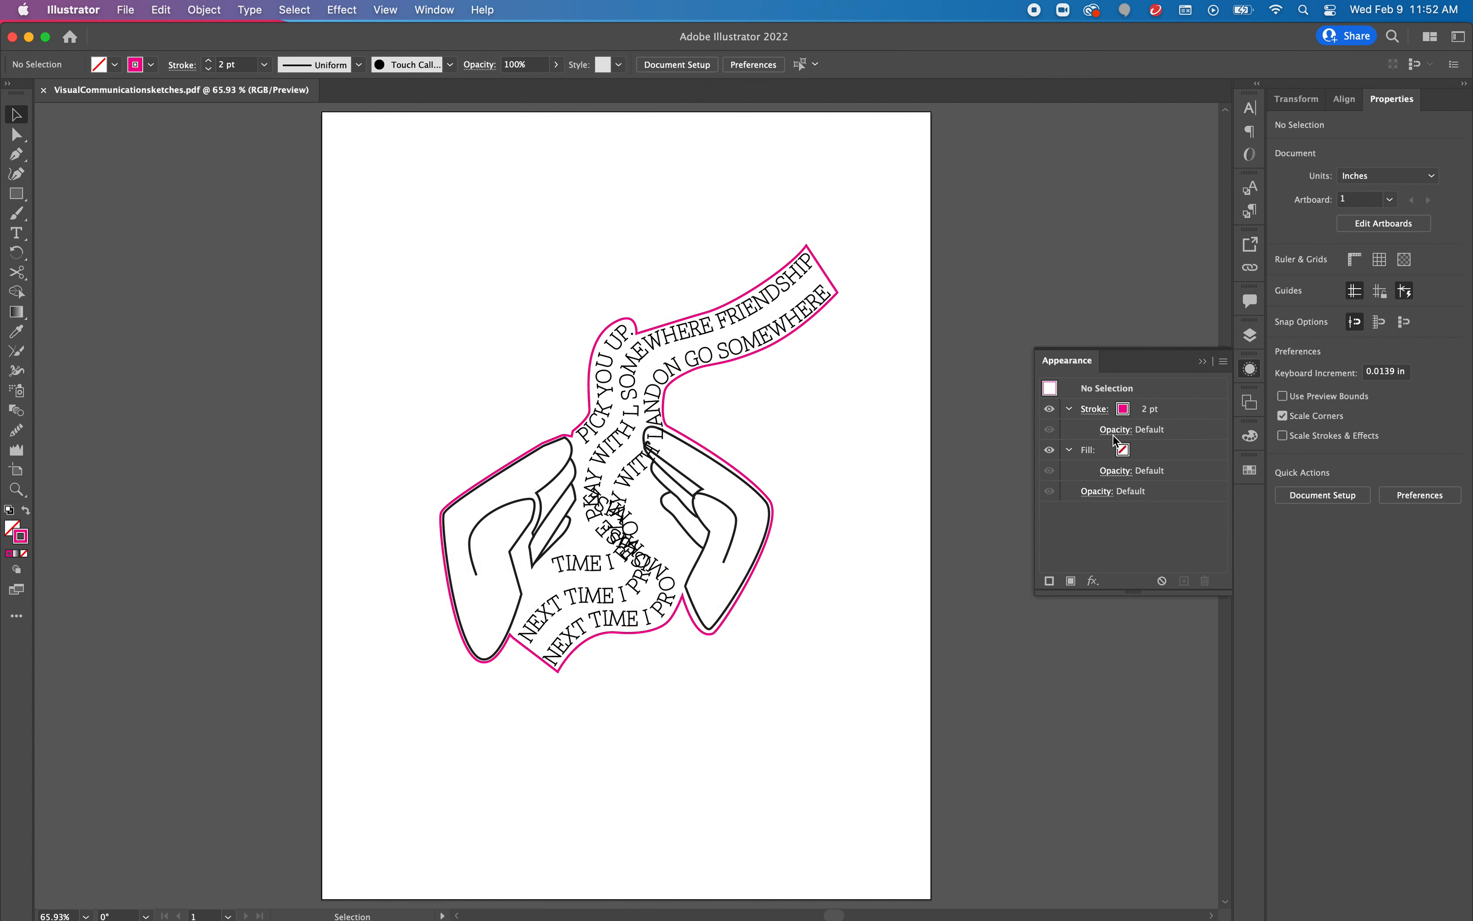